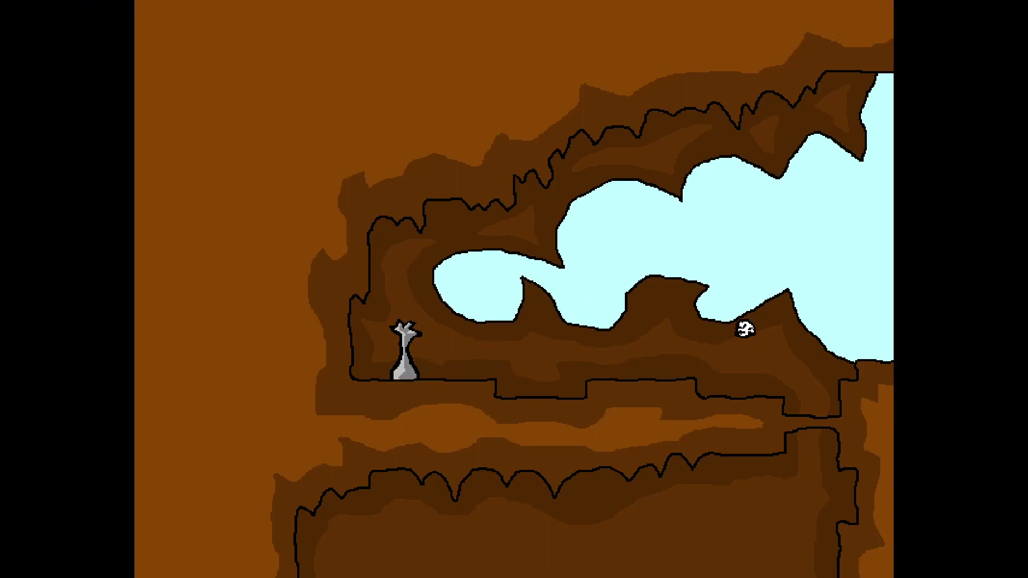
# Walk right from the save-statue cave, through the sky room, into the yellow ghost caves
pyautogui.press('Right')
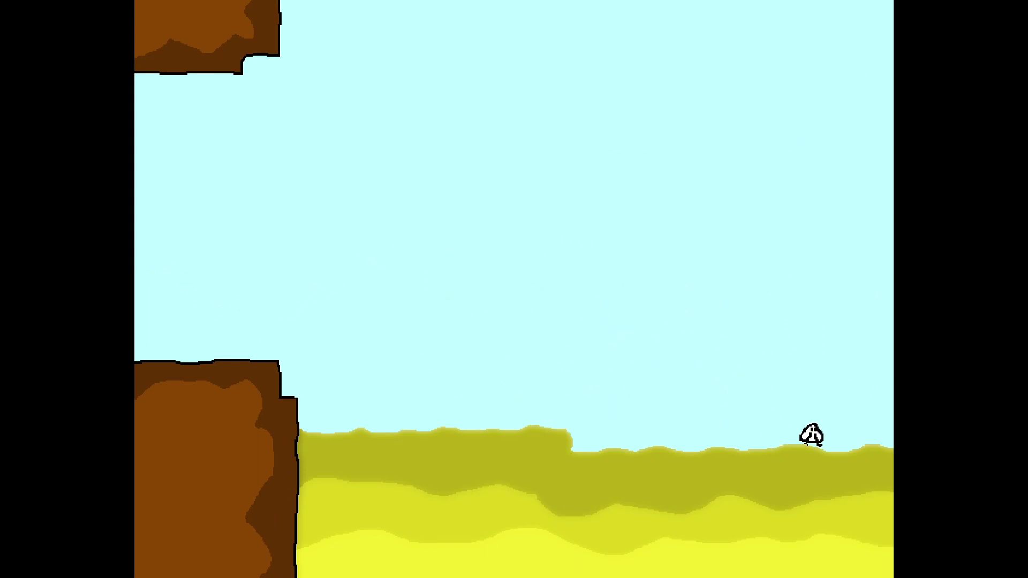
pyautogui.press('Right')
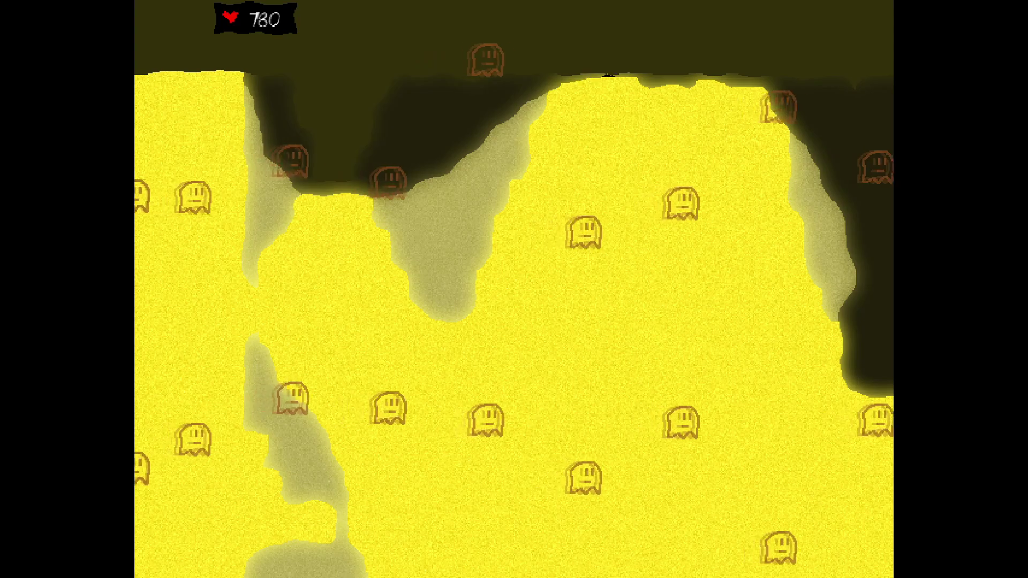
# Pause the game and choose Quit on the Options tab to reload the last save
pyautogui.press('space')
pyautogui.press('Left')
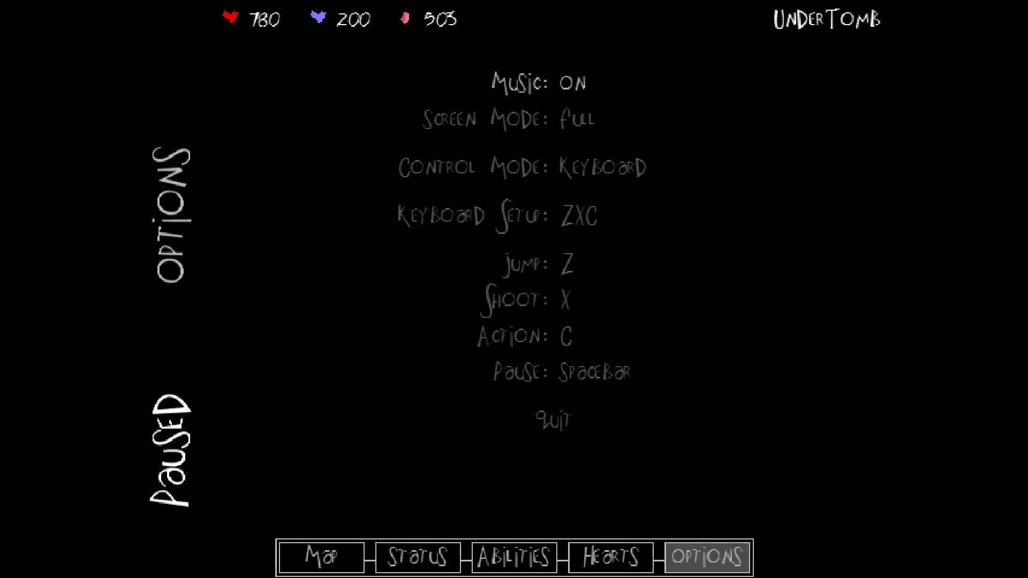
pyautogui.press('Return')
pyautogui.press('Down')
pyautogui.press('Return')
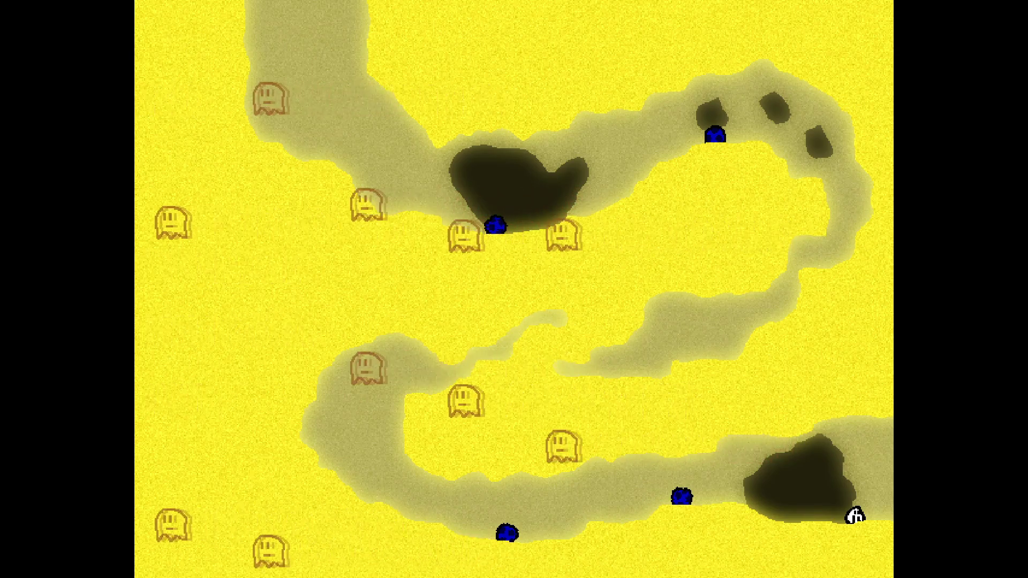
# Enter the coffin room and take the hearts from both red windmills, raising health to 950
pyautogui.press('Right')
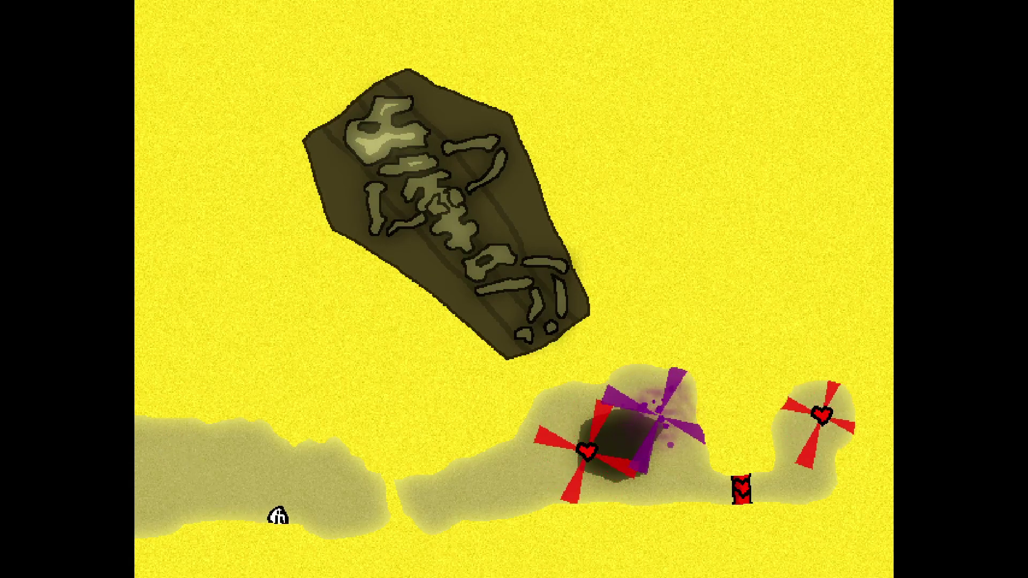
pyautogui.press('Right')
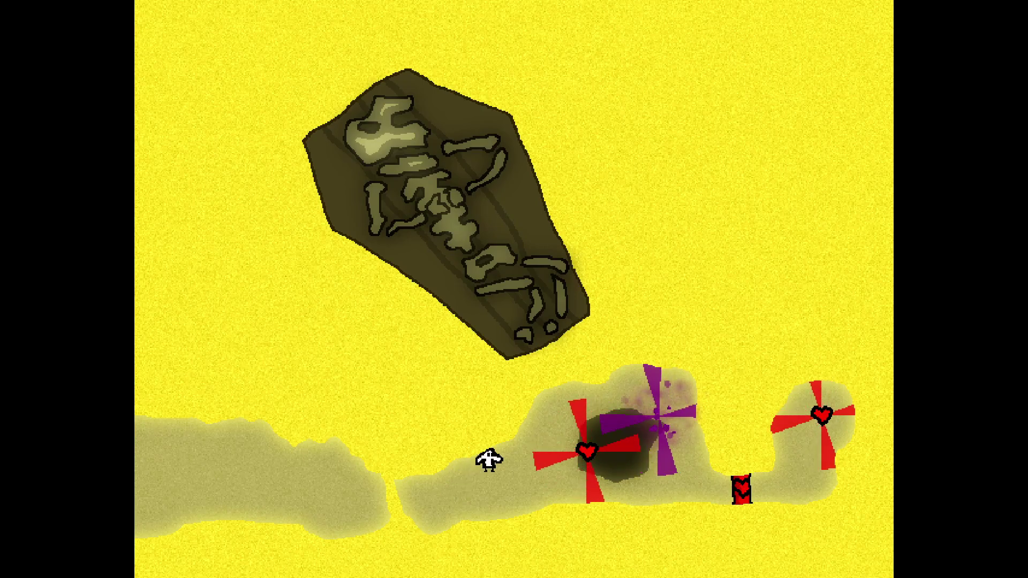
pyautogui.press('Right')
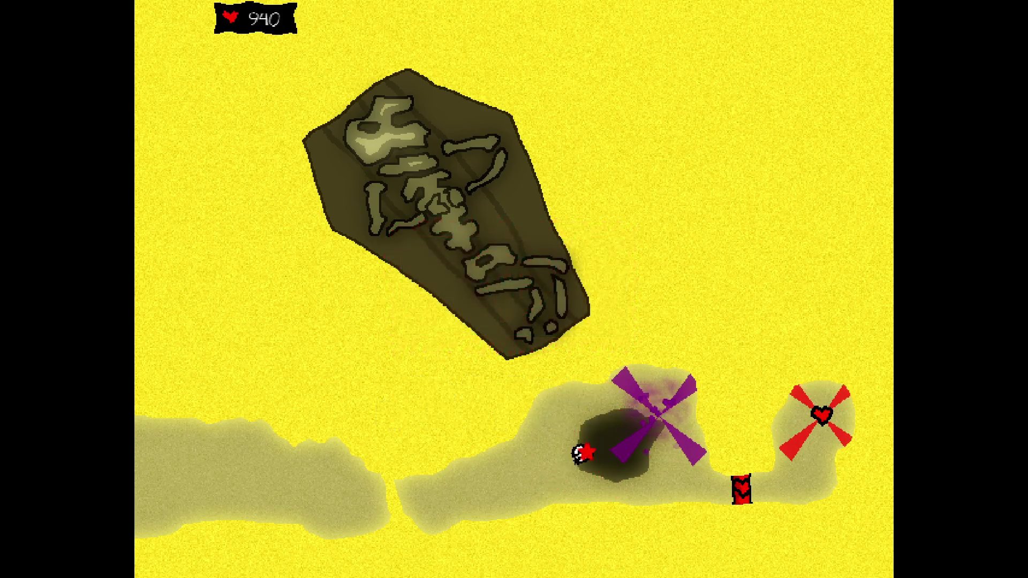
pyautogui.press('Right')
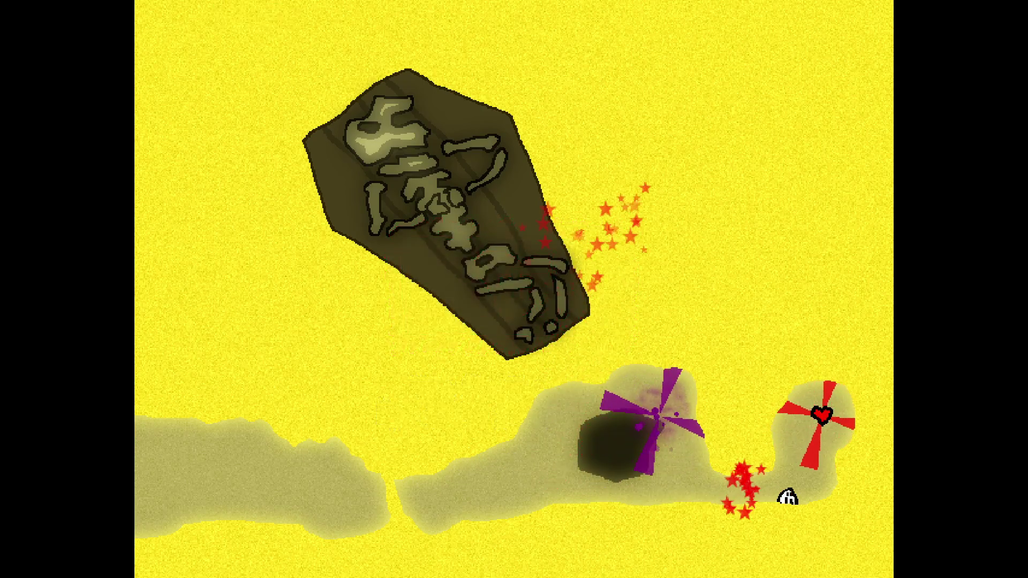
pyautogui.press('Up')
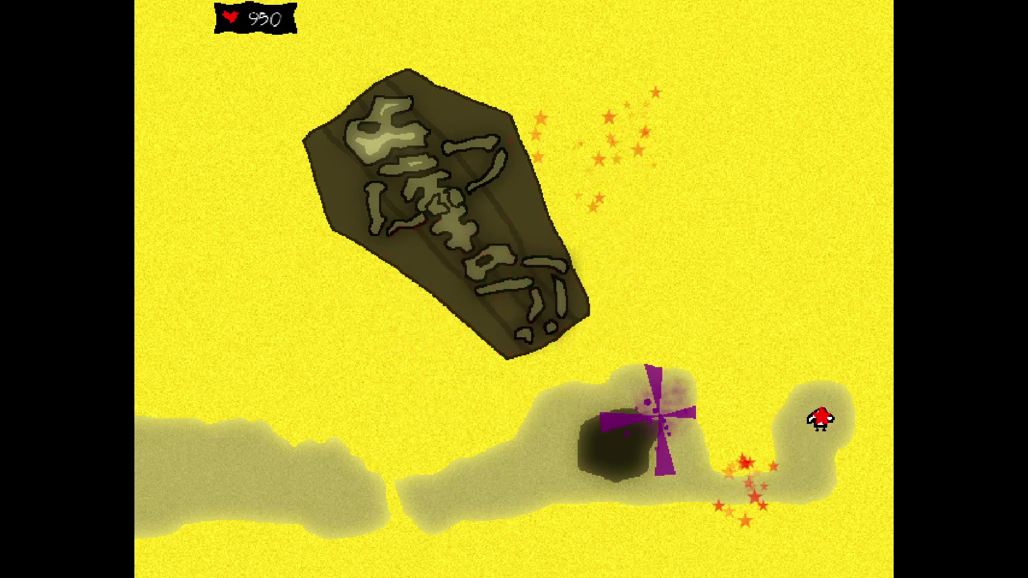
pyautogui.press('Left')
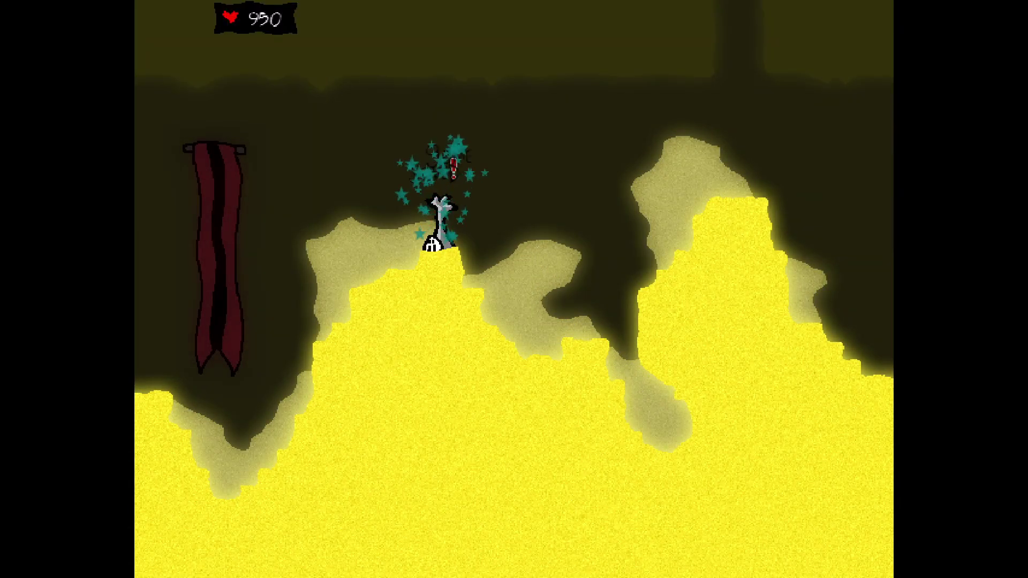
# Teleport from the tower save statue to the lower-middle save point
pyautogui.press('Escape')
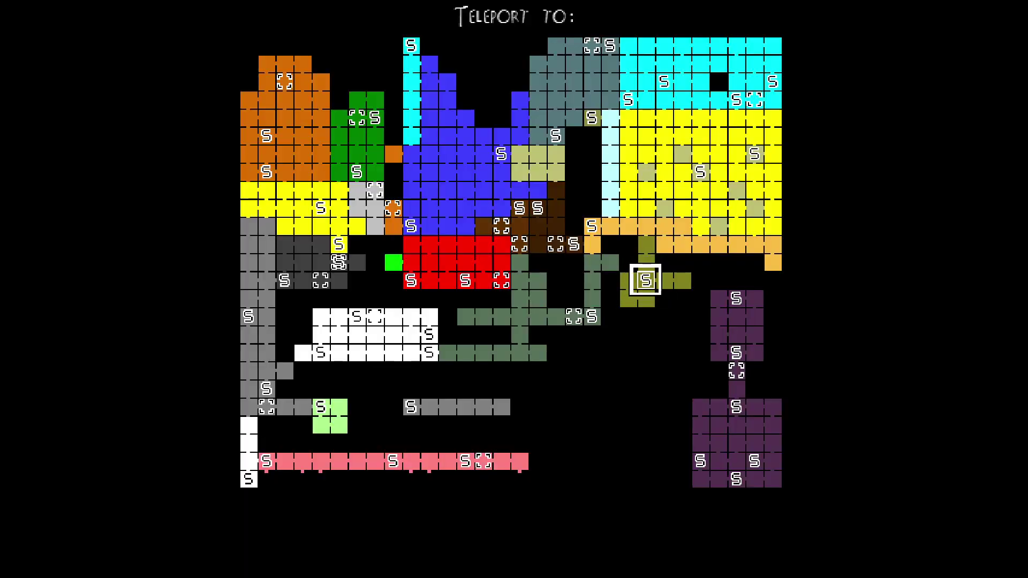
pyautogui.press('Up')
pyautogui.press('Down')
pyautogui.press('Left')
pyautogui.press('Up')
pyautogui.press('Down')
pyautogui.press('Left')
pyautogui.press('Down')
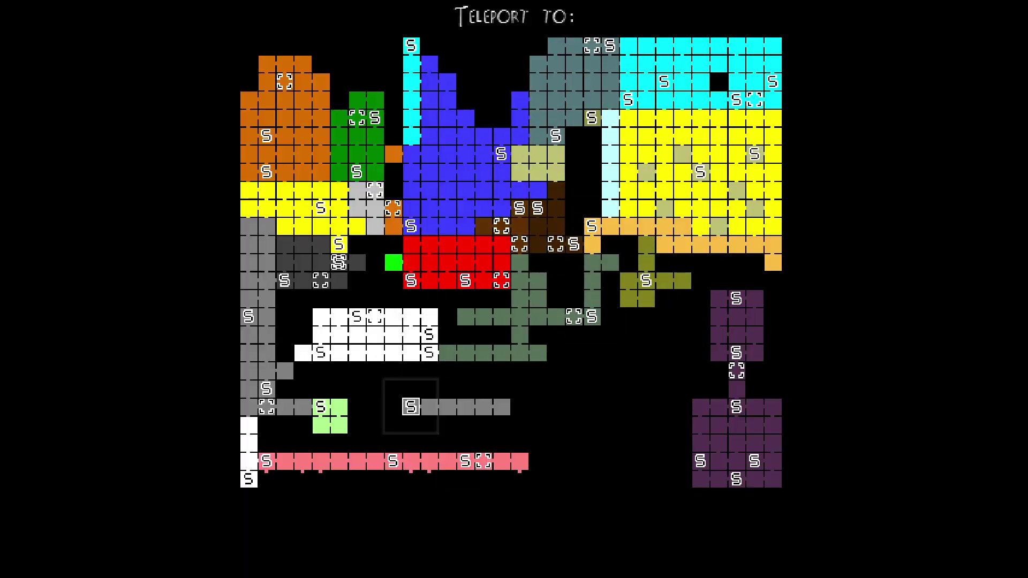
pyautogui.press('Return')
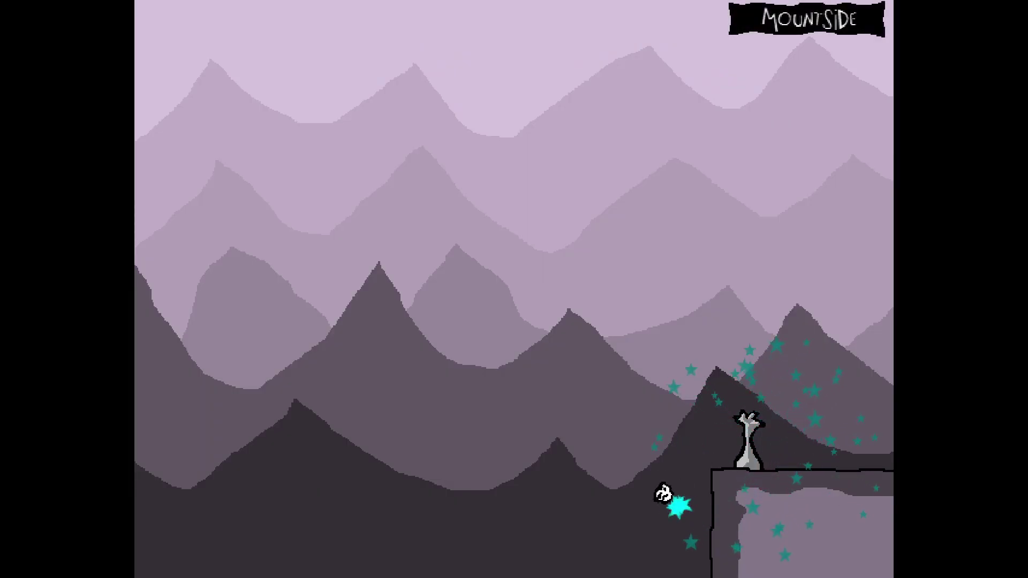
# Teleport on to the Strange Castle save point
pyautogui.press('t')
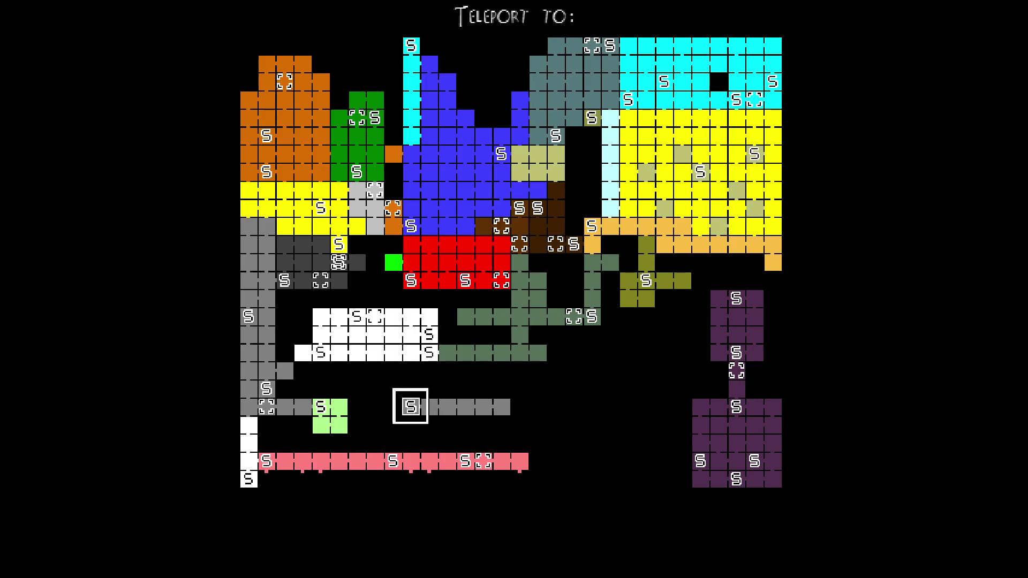
pyautogui.press('Up')
pyautogui.press('Up')
pyautogui.press('Up')
pyautogui.press('Up')
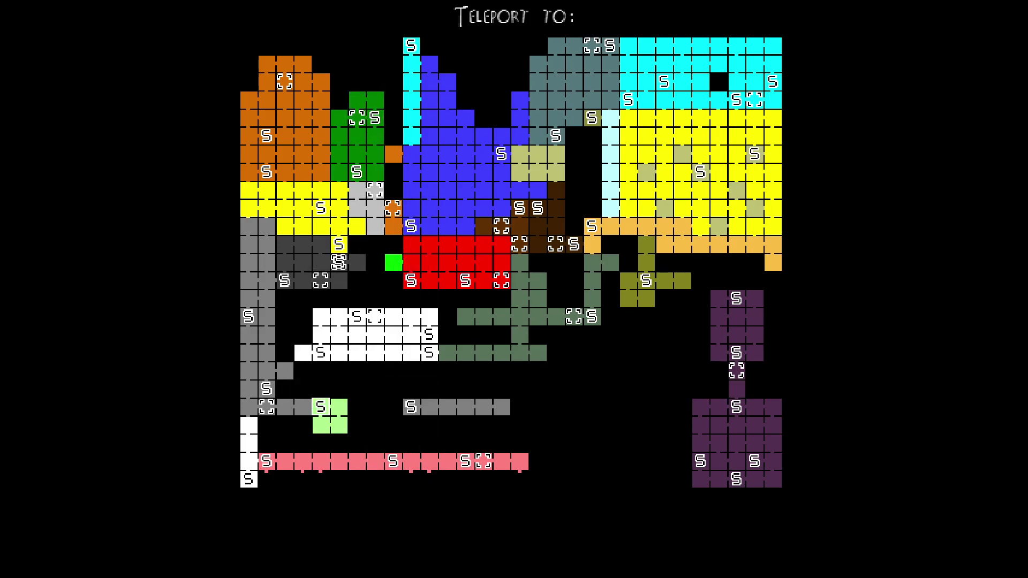
pyautogui.press('Return')
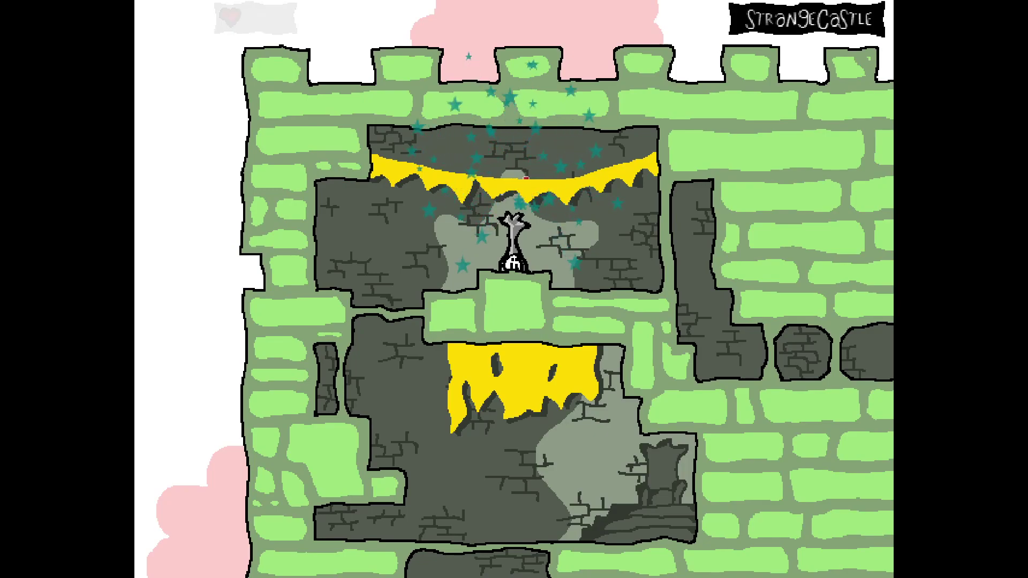
# Teleport to the Farfall save point after trying other destinations
pyautogui.press('Return')
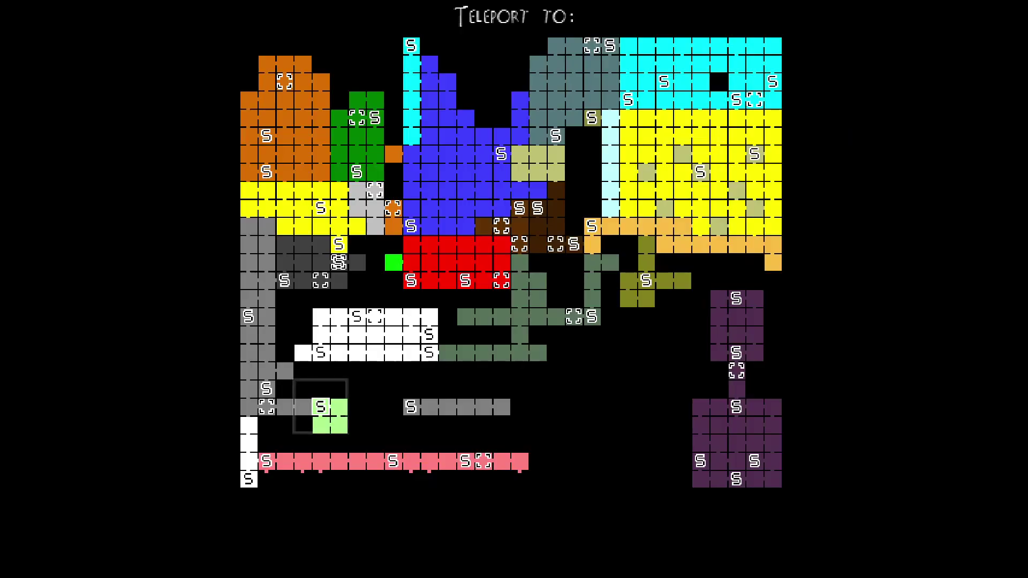
pyautogui.press('Up')
pyautogui.press('Down')
pyautogui.press('Down')
pyautogui.press('Up')
pyautogui.press('Down')
pyautogui.press('Down')
pyautogui.press('Return')
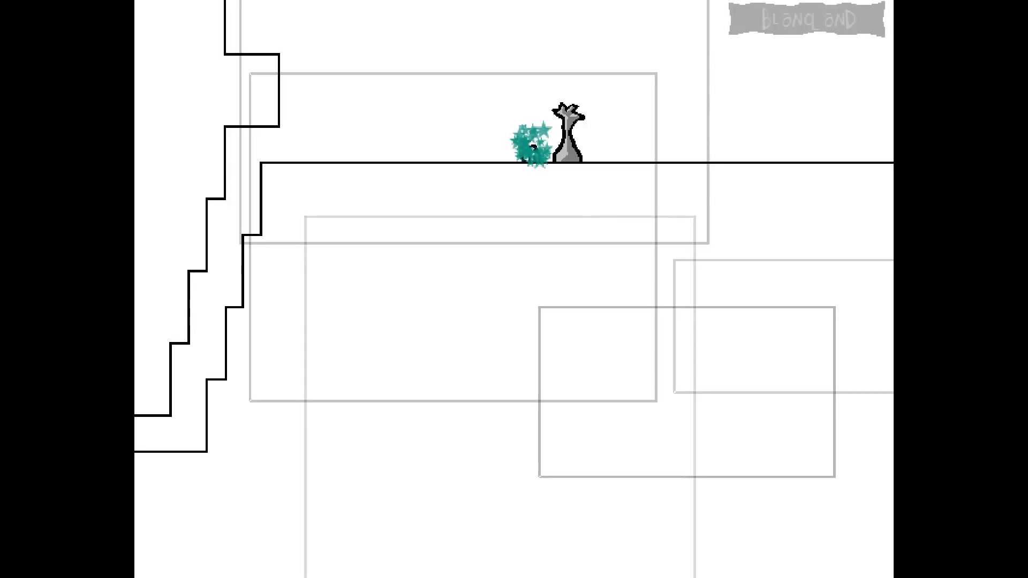
pyautogui.press('Return')
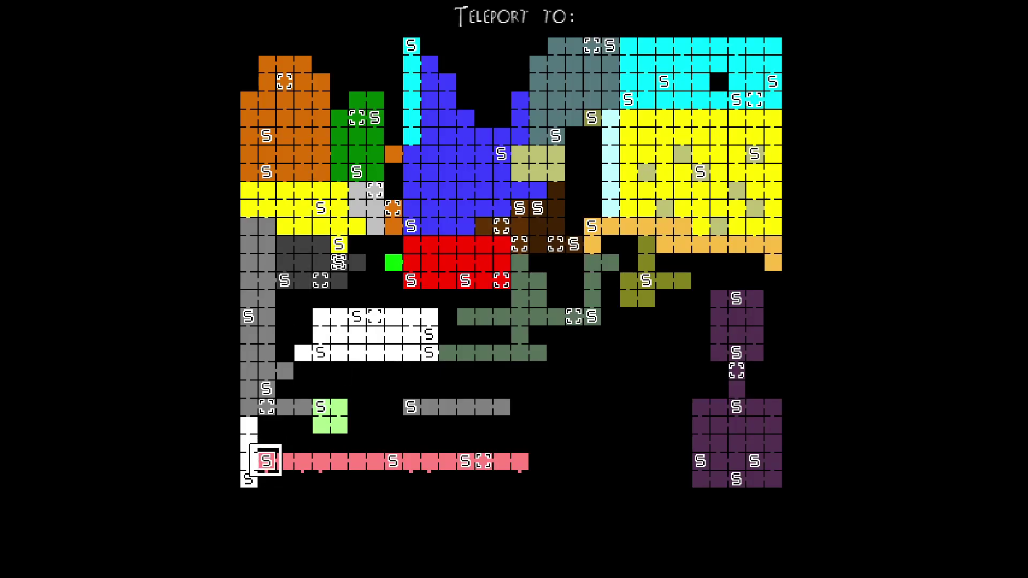
pyautogui.press('Return')
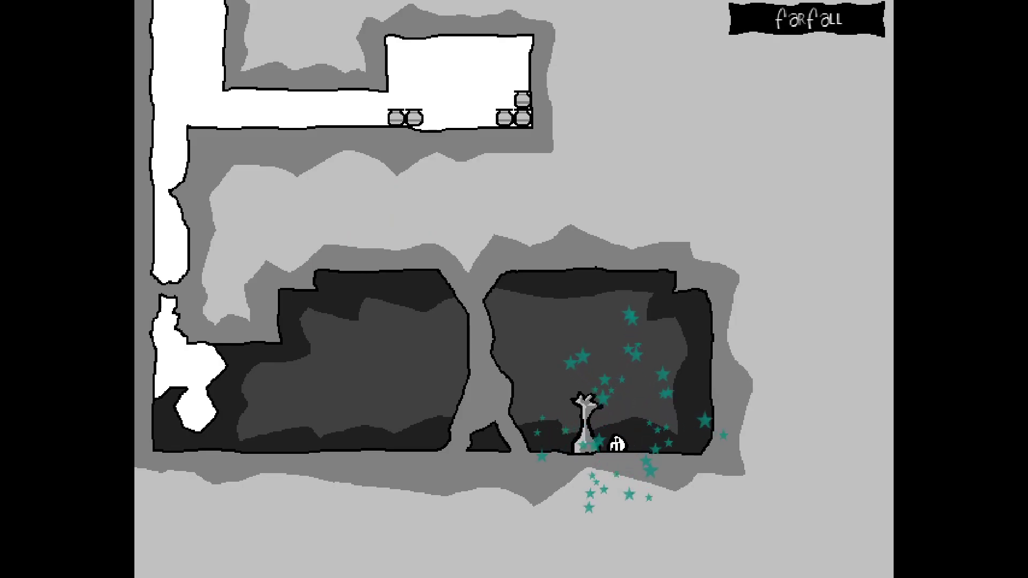
# Teleport to the Stonecastle save point
pyautogui.press('Return')
pyautogui.press('Down')
pyautogui.press('Up')
pyautogui.press('Up')
pyautogui.press('Up')
pyautogui.press('Return')
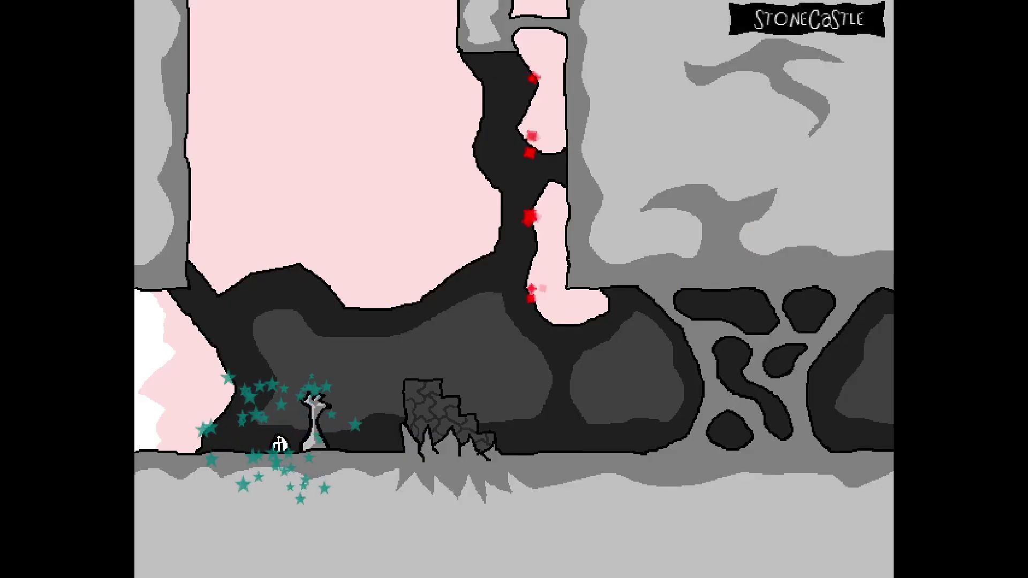
# Teleport to the Sky Town save point in the dark grey area
pyautogui.press('Up')
pyautogui.press('Right')
pyautogui.press('Right')
pyautogui.press('Right')
pyautogui.press('Right')
pyautogui.press('Up')
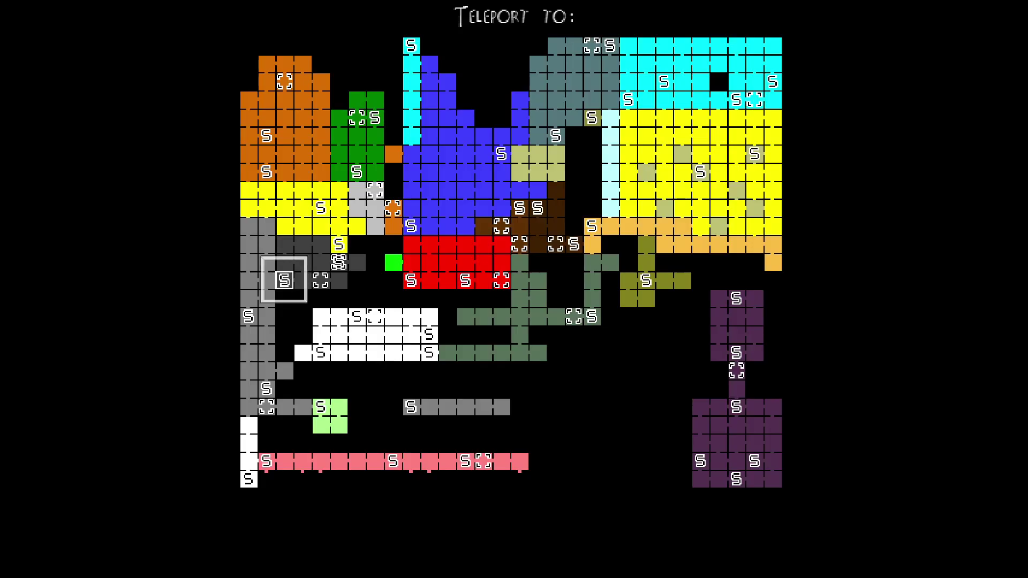
pyautogui.press('Right')
pyautogui.press('Up')
pyautogui.press('Down')
pyautogui.press('Down')
pyautogui.press('Return')
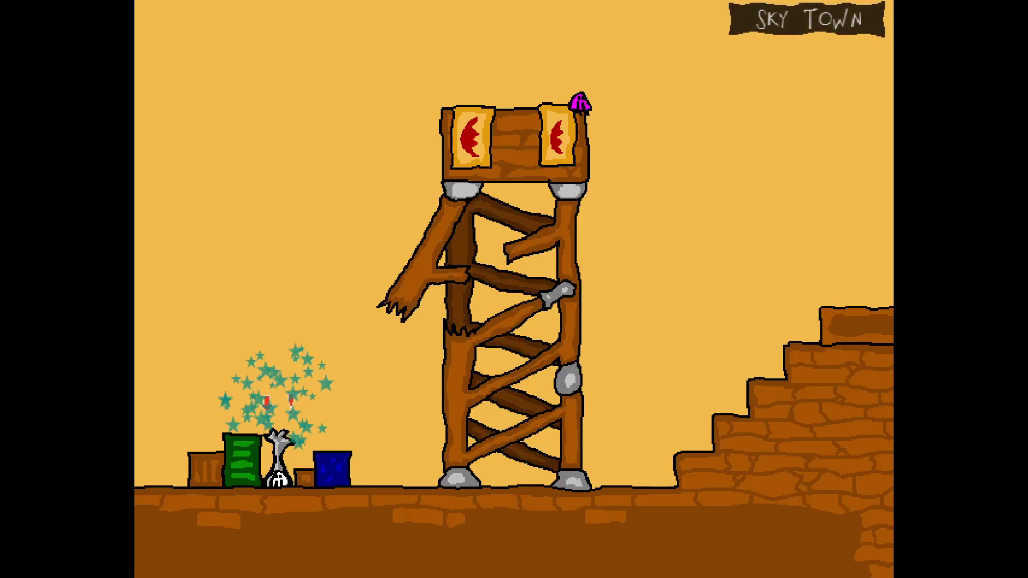
pyautogui.press('Escape')
pyautogui.press('Up')
pyautogui.press('Return')
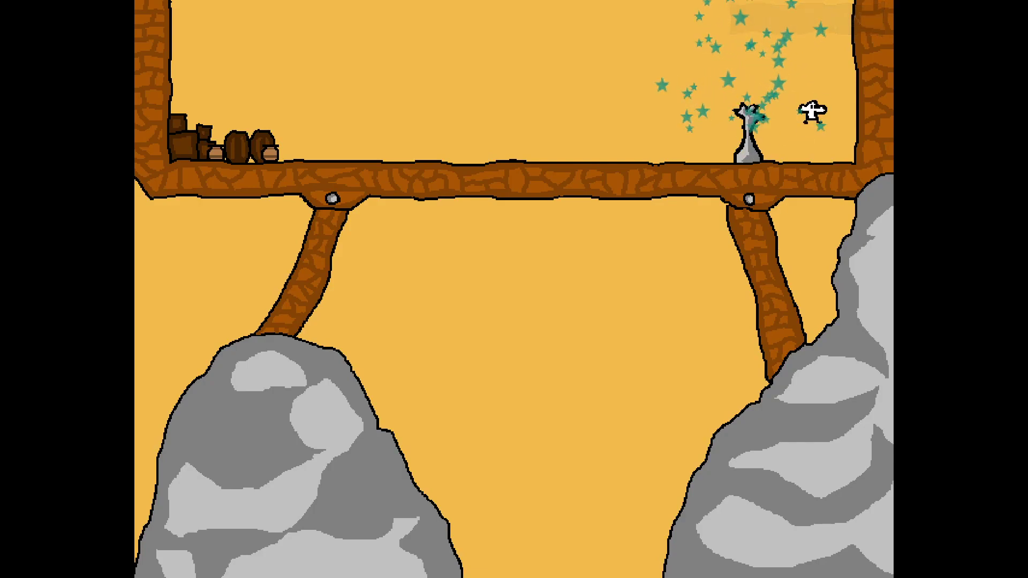
# Teleport from Sky Town to the save statue by the wooden tower
pyautogui.press('Left')
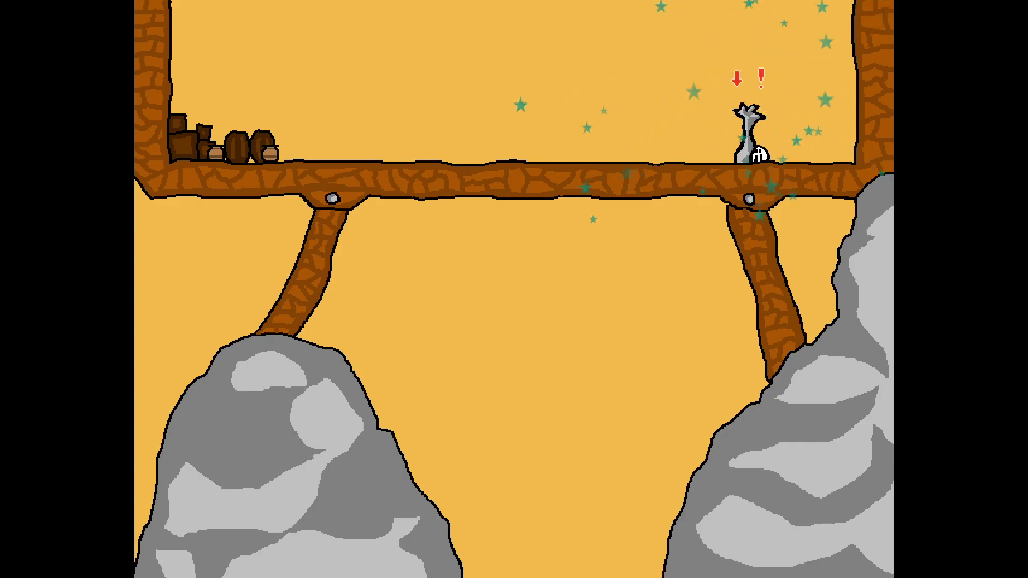
pyautogui.press('Left')
pyautogui.press('Down')
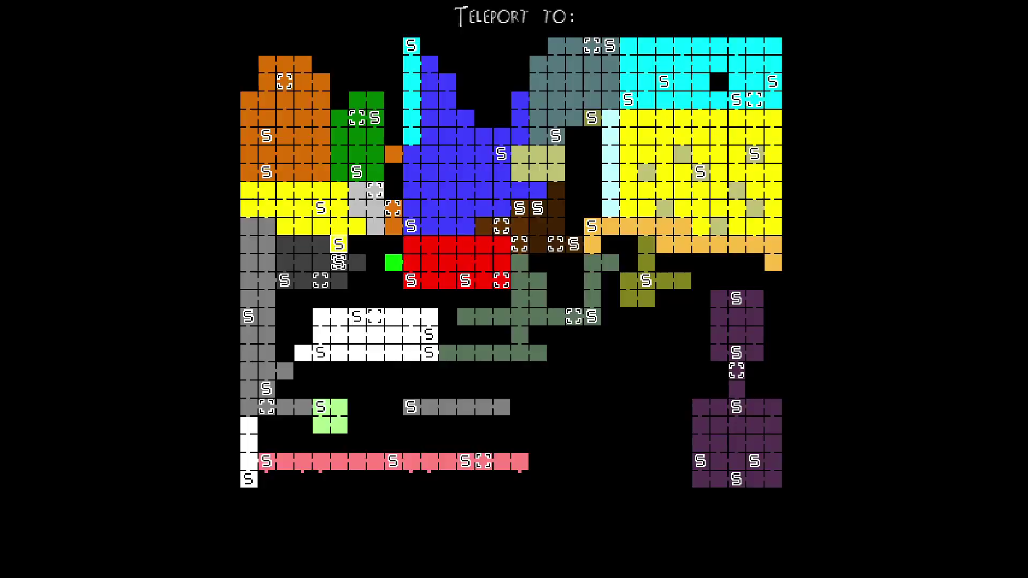
pyautogui.press('Up')
pyautogui.press('Up')
pyautogui.press('Return')
# Fly past the tower and up the stairs to the sun cliff, then return to the statue
pyautogui.press('Right')
pyautogui.press('Down')
pyautogui.press('Left')
pyautogui.press('Up')
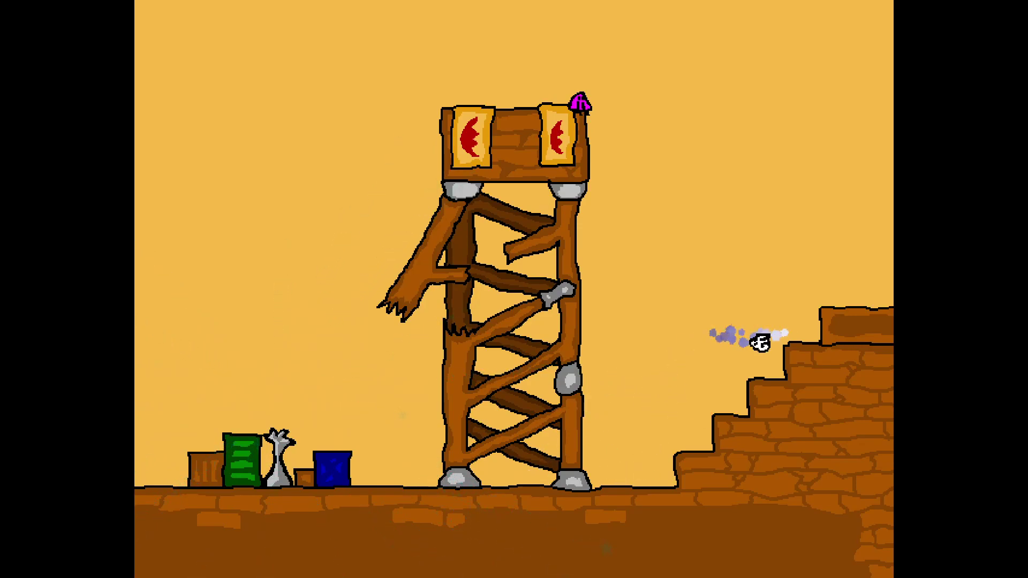
pyautogui.press('Up')
pyautogui.press('Right')
pyautogui.press('Up')
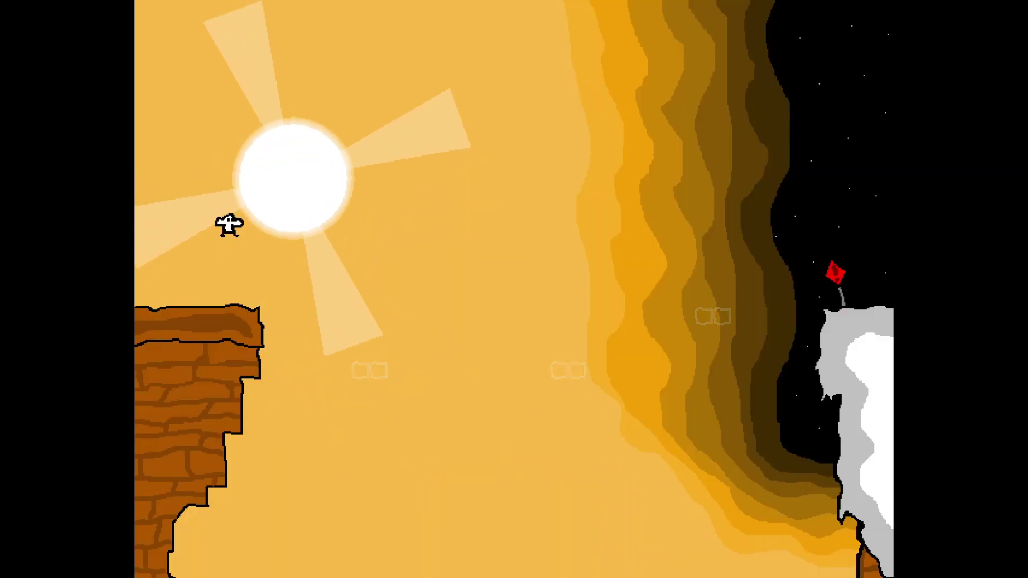
pyautogui.press('Left')
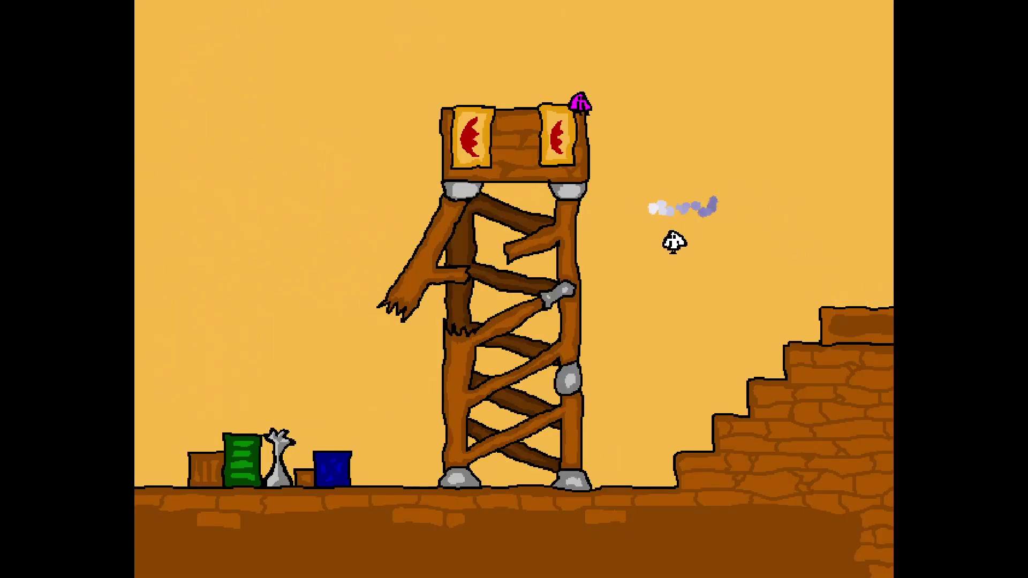
pyautogui.press('Left')
pyautogui.press('Left')
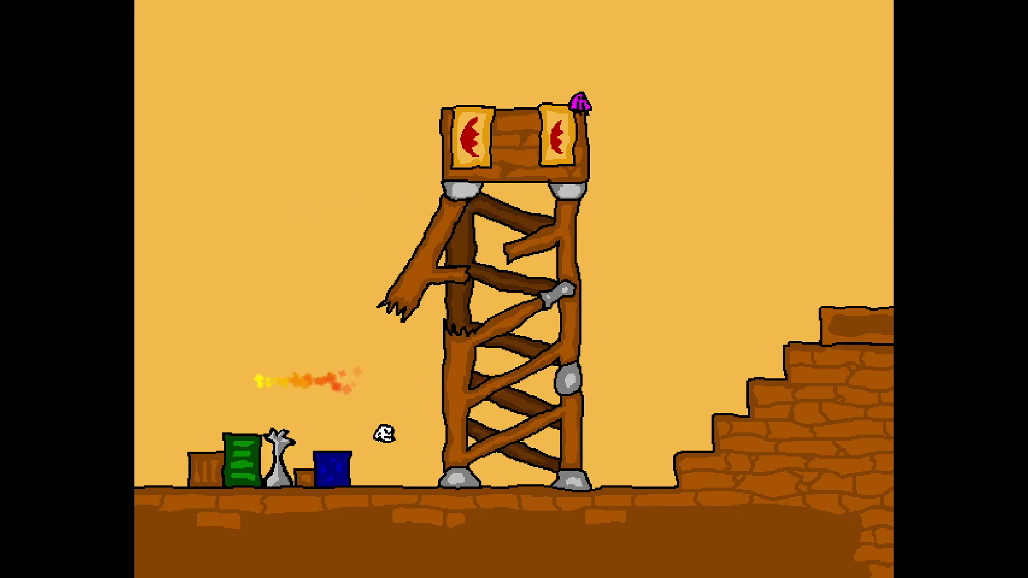
pyautogui.press('Up')
# Teleport to the Skysand save point in the orange region
pyautogui.press('t')
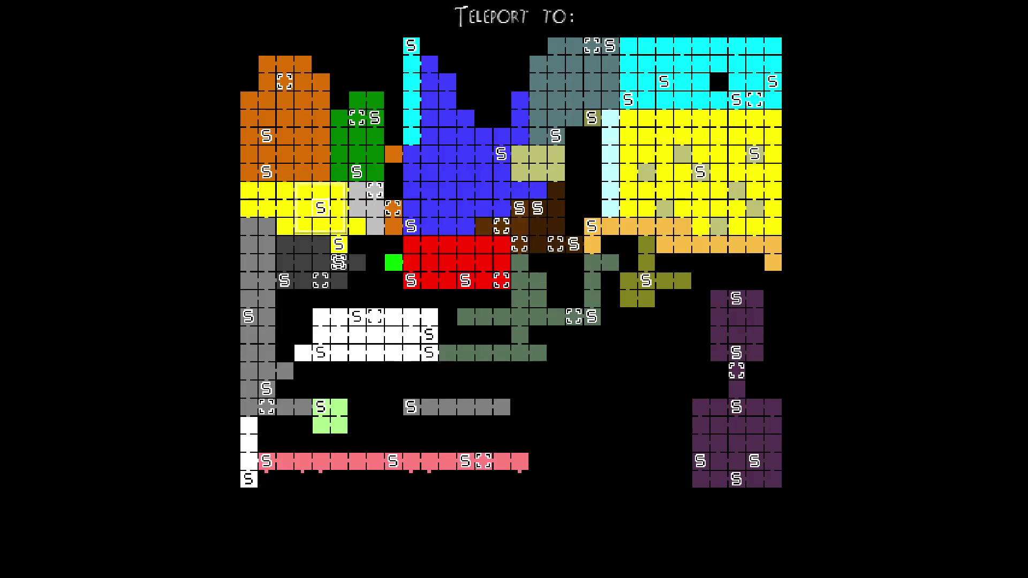
pyautogui.press('Down')
pyautogui.press('Up')
pyautogui.press('Up')
pyautogui.press('Up')
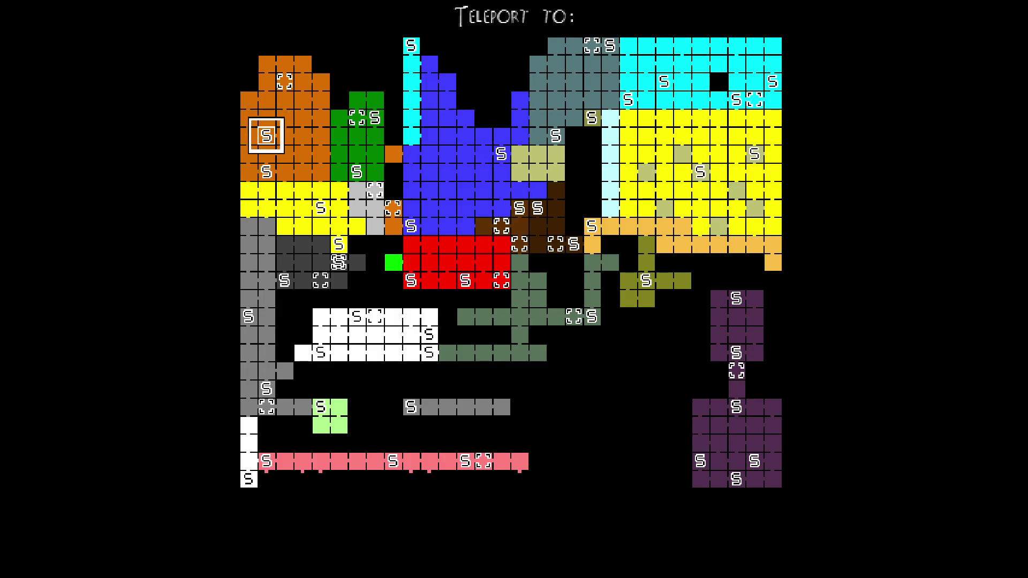
pyautogui.press('Return')
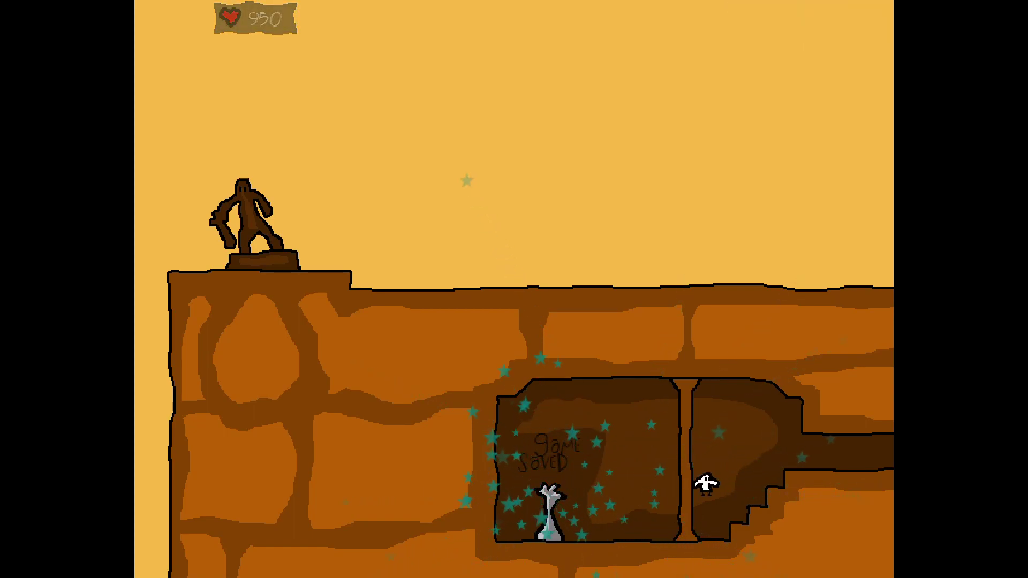
# Walk right into the jagged-rock Skysand room and check its spot on the world map
pyautogui.press('Right')
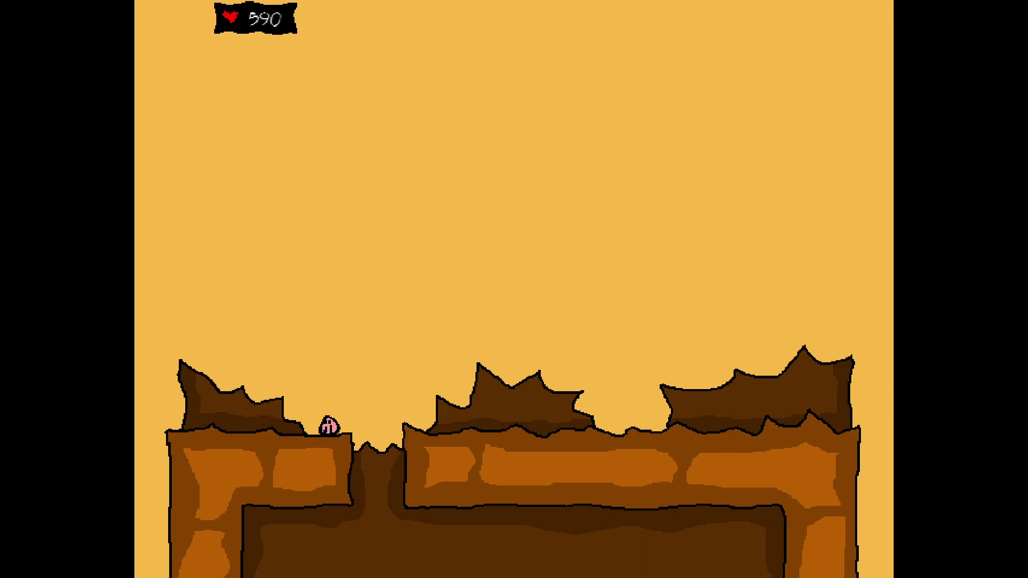
pyautogui.press('space')
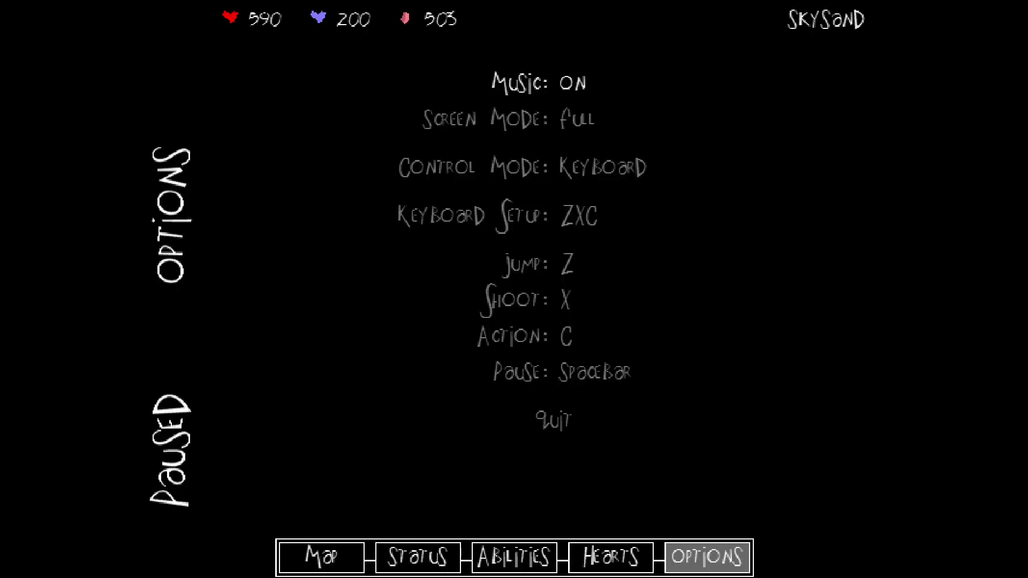
pyautogui.press('Right')
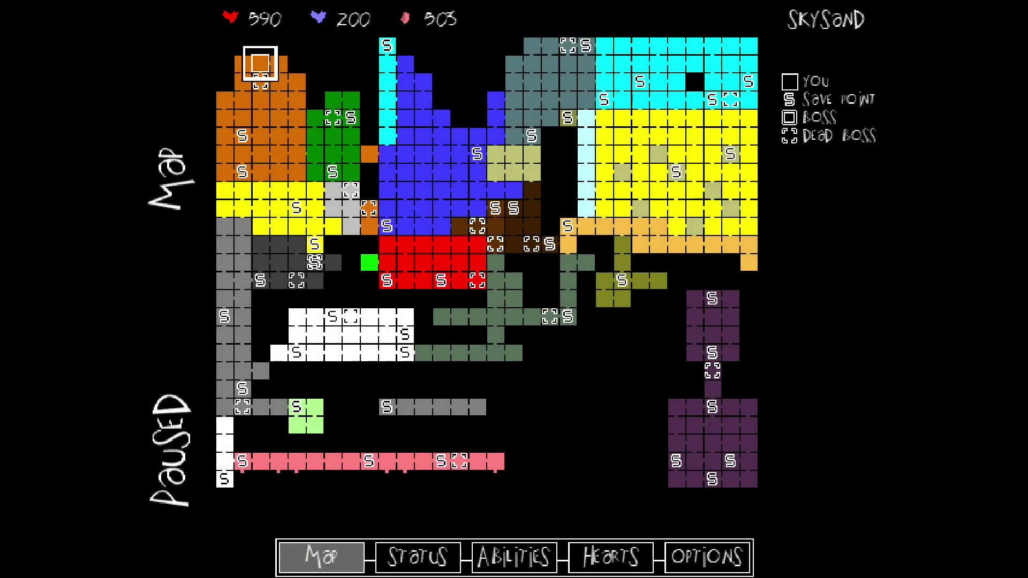
pyautogui.press('space')
pyautogui.press('space')
pyautogui.press('space')
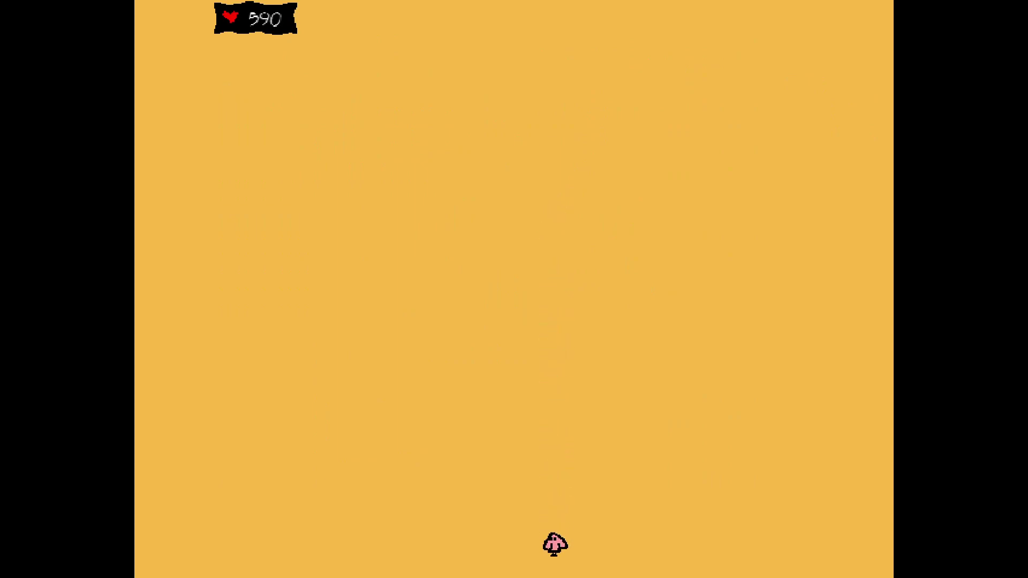
# Fall through the wrapping sky screens down into the statue room
pyautogui.press('Down')
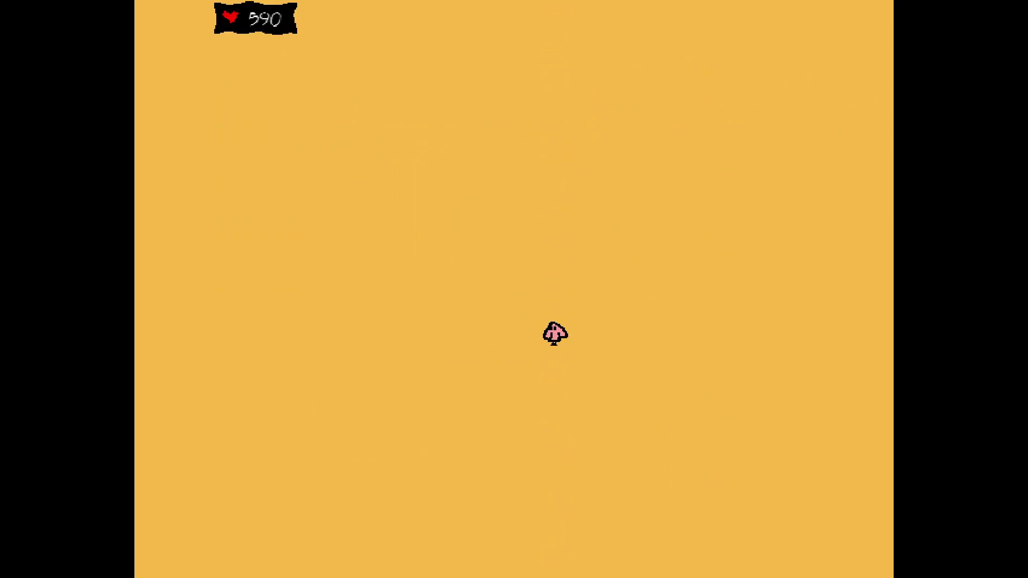
pyautogui.press('Down')
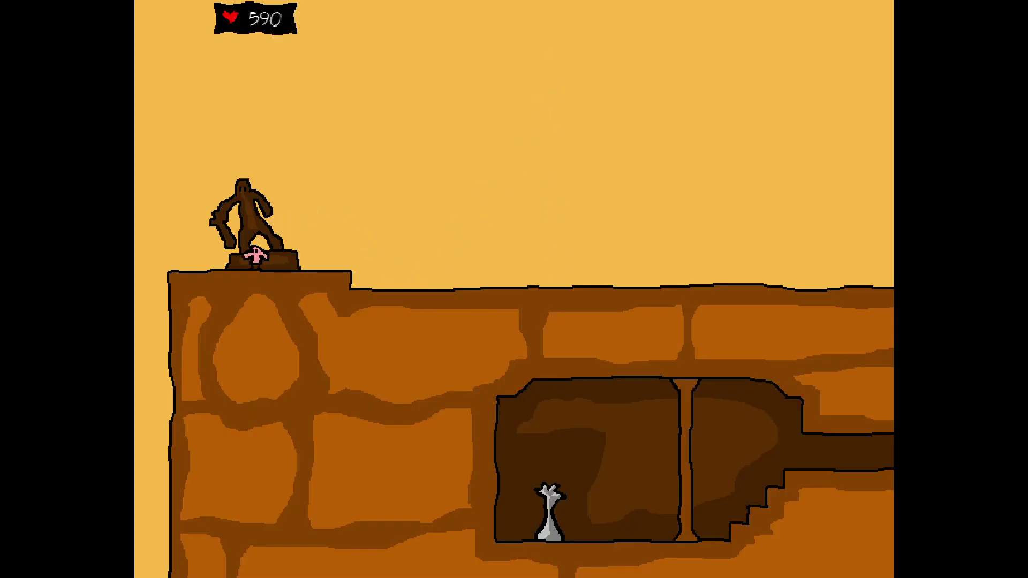
# Drop into the secret chamber under the statue, then down the left sand edge to the cactus room
pyautogui.press('Down')
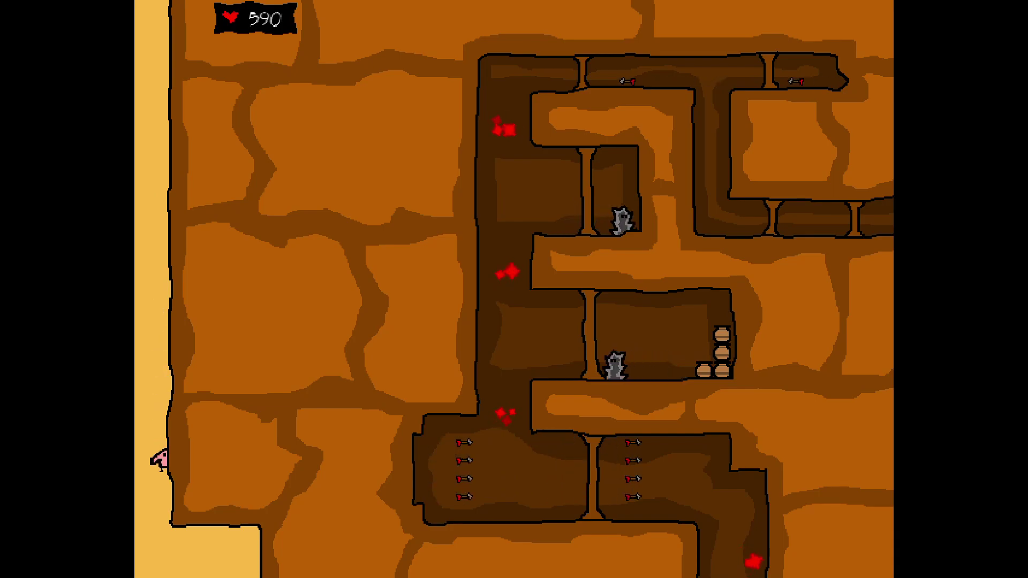
pyautogui.press('Down')
pyautogui.press('Down')
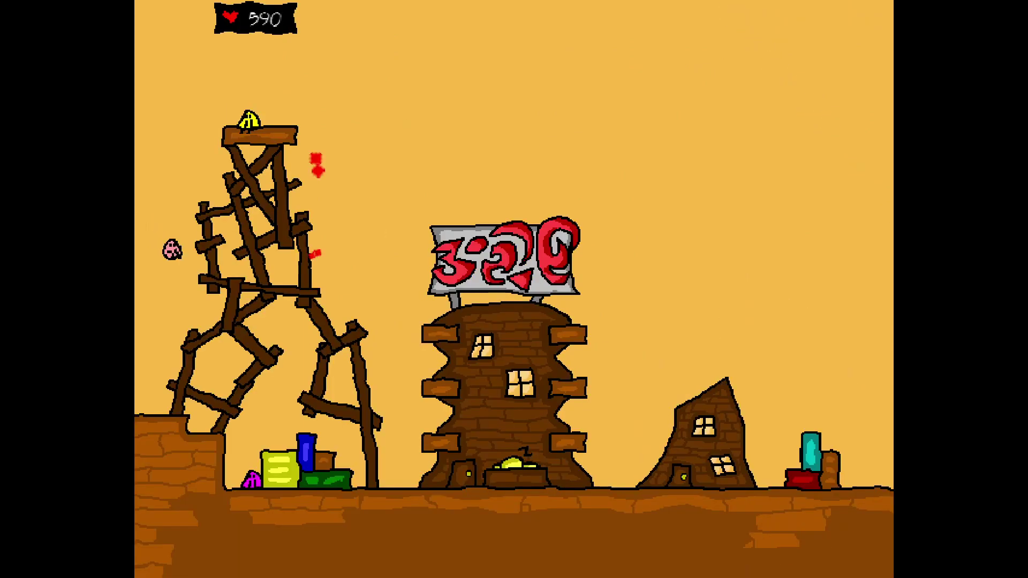
# Cross the 3:20 town past the small house, checking the world map, to the wooden tower
pyautogui.press('Down')
pyautogui.press('Right')
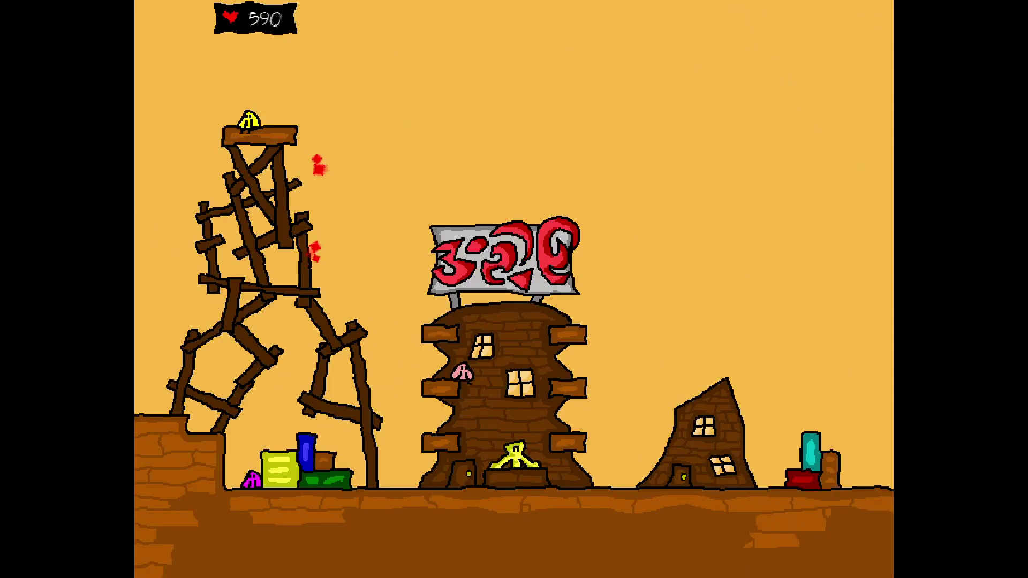
pyautogui.press('Right')
pyautogui.press('Right')
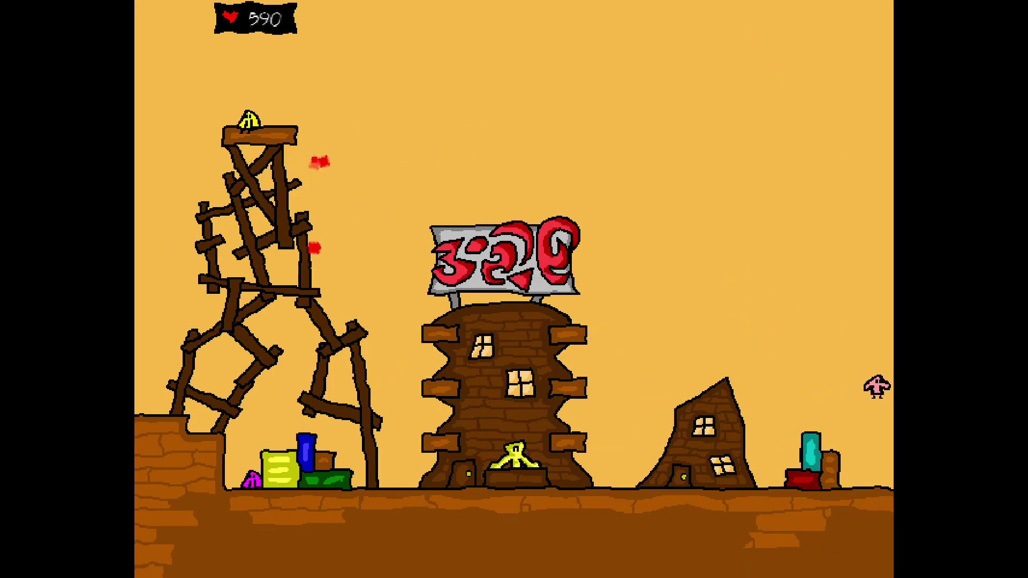
pyautogui.press('Escape')
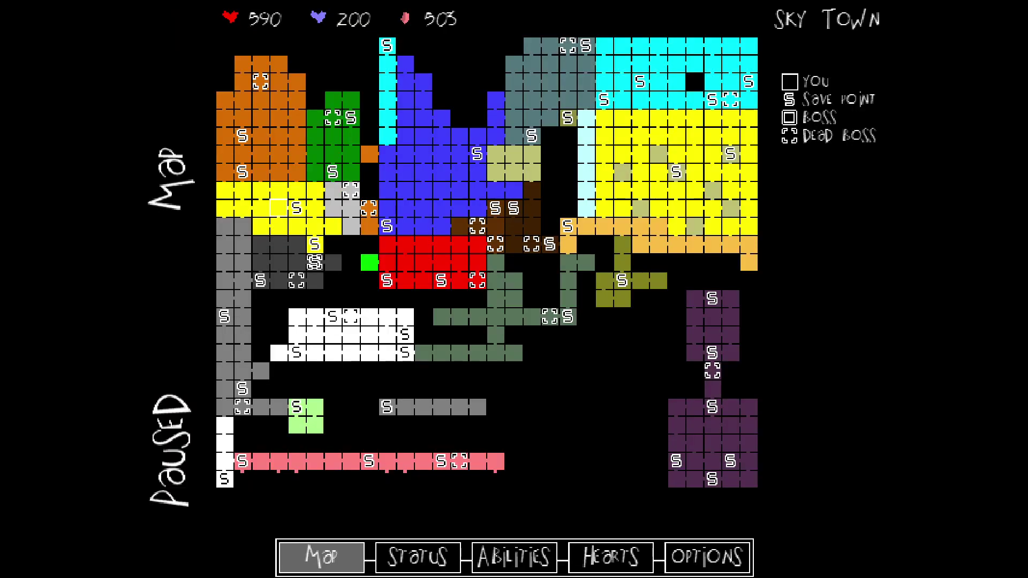
pyautogui.press('Escape')
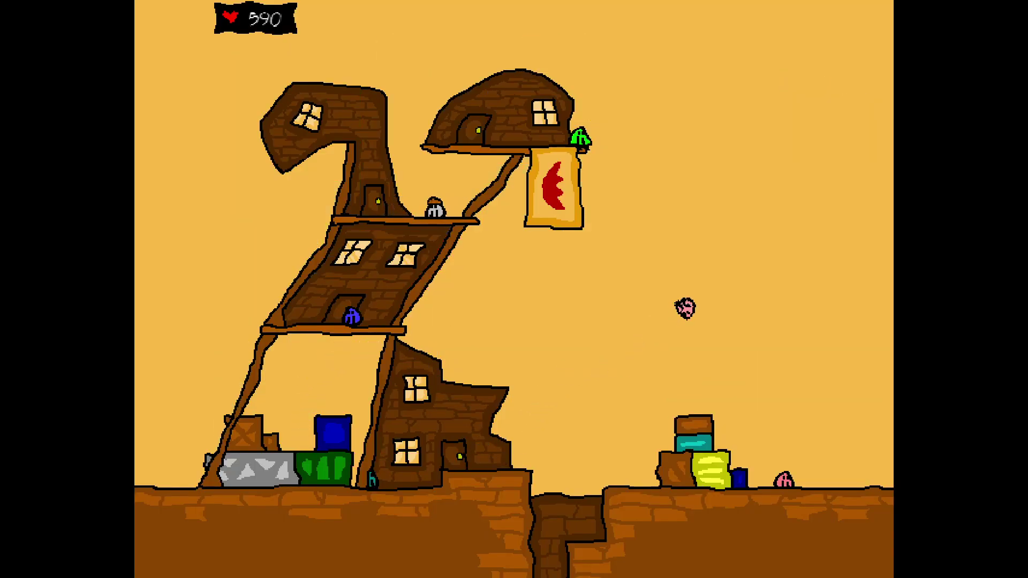
pyautogui.press('Right')
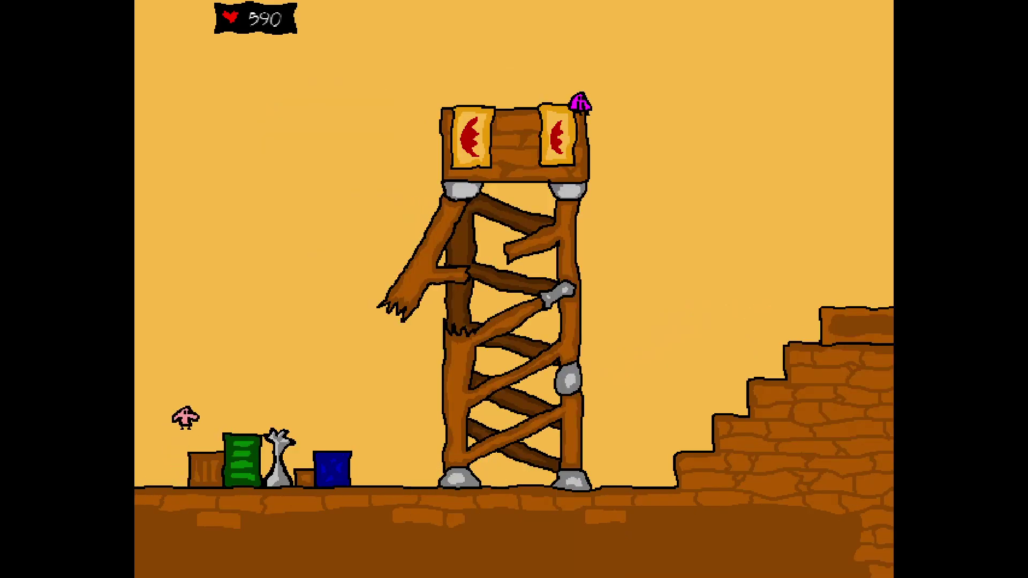
# Open the teleport map at the tower's save statue and head toward the blue-region save point
pyautogui.press('t')
pyautogui.press('Down')
pyautogui.press('Right')
pyautogui.press('Right')
pyautogui.press('Right')
pyautogui.press('Right')
pyautogui.press('Right')
pyautogui.press('Right')
pyautogui.press('Right')
# Teleport to the Nightwalk save point and walk left from the statue beside the giant tree
pyautogui.press('Down')
pyautogui.press('Down')
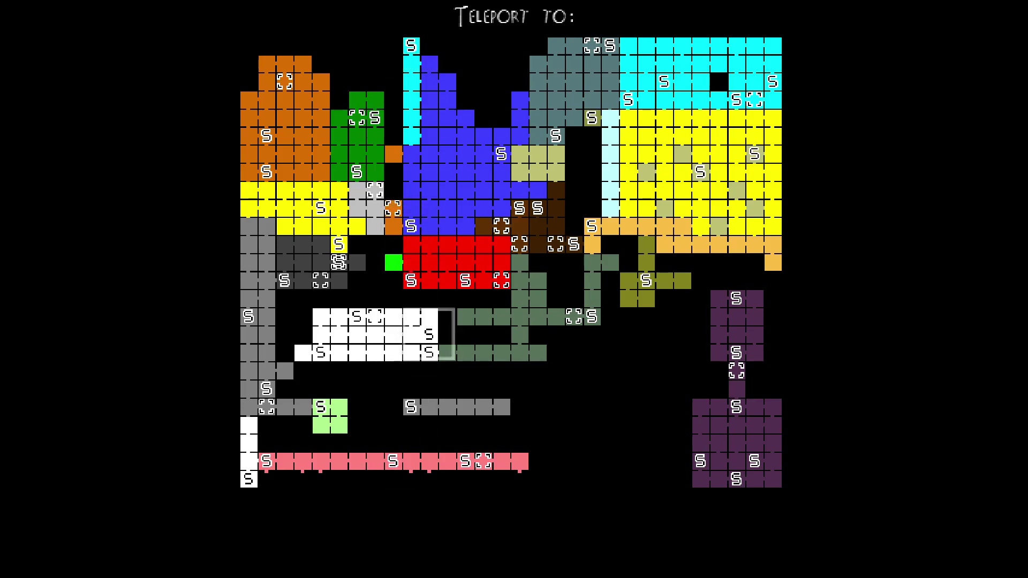
pyautogui.press('Right')
pyautogui.press('Down')
pyautogui.press('Up')
pyautogui.press('Return')
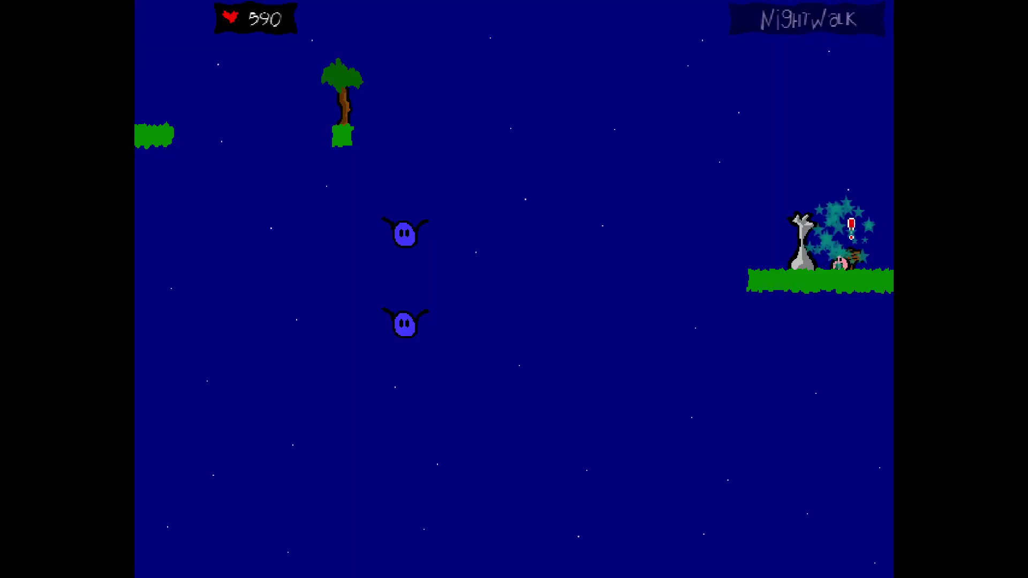
pyautogui.press('Left')
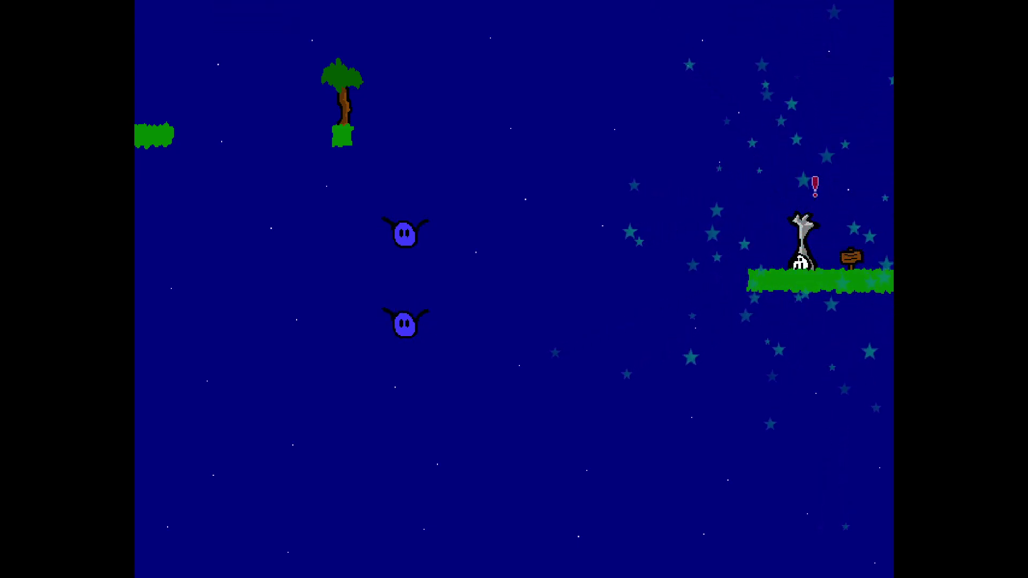
pyautogui.press('Left')
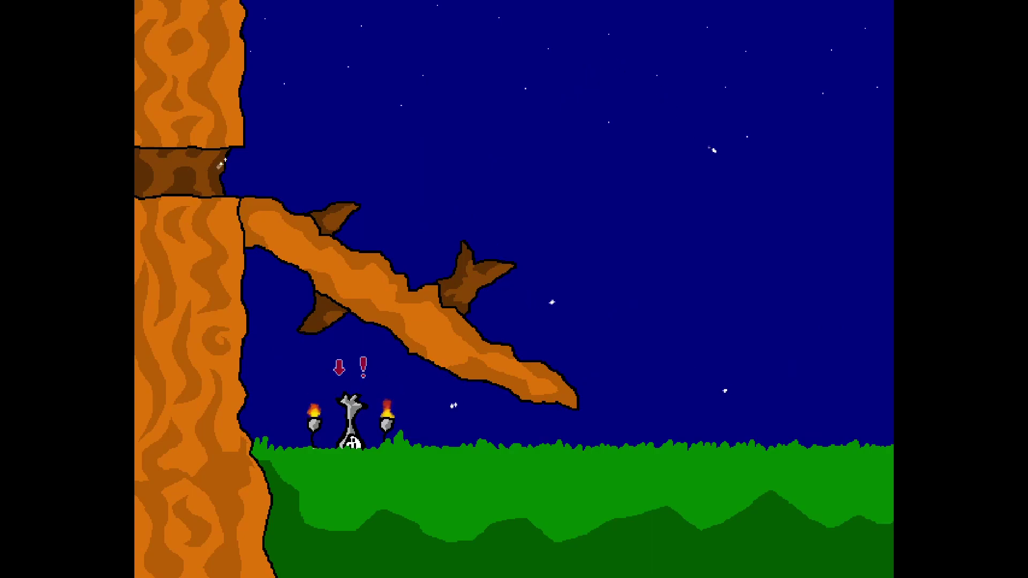
# Teleport from the tree's save statue to a lower save point
pyautogui.press('Down')
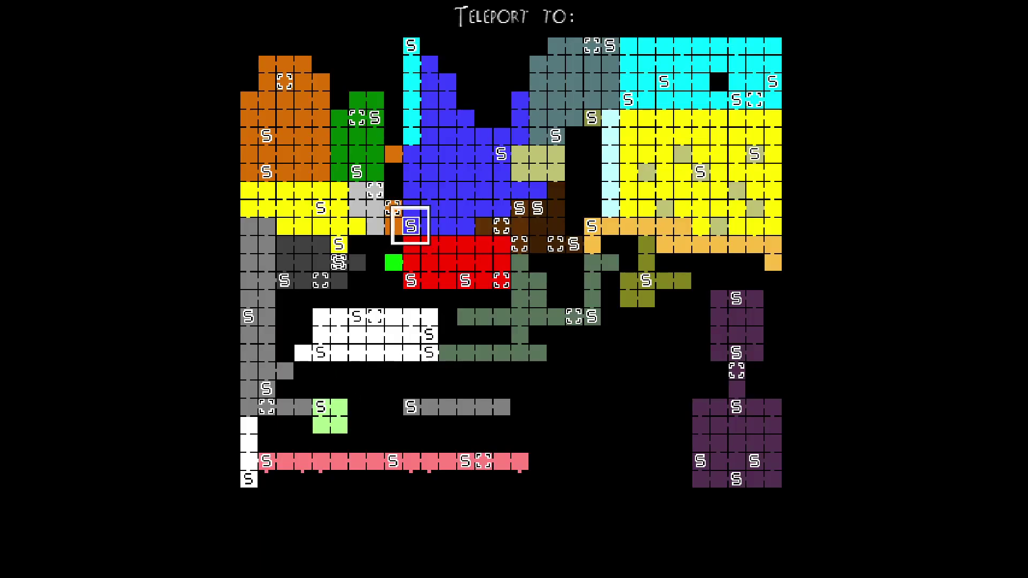
pyautogui.press('Down')
pyautogui.press('Down')
pyautogui.press('Down')
pyautogui.press('Up')
pyautogui.press('Return')
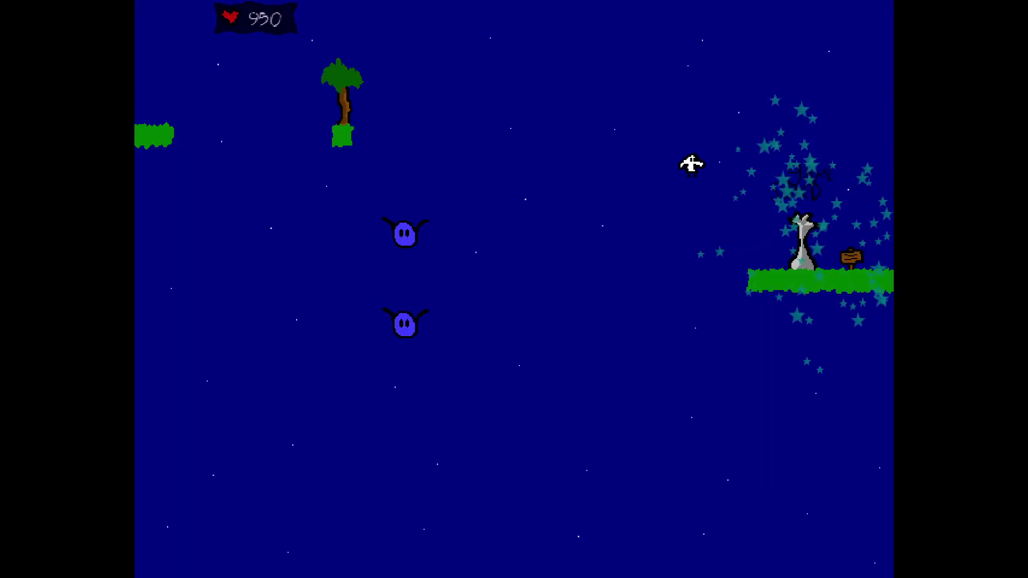
# Jump off the save platform, hit the blue blob, and dash left past the tree through two rooms
pyautogui.press('Left')
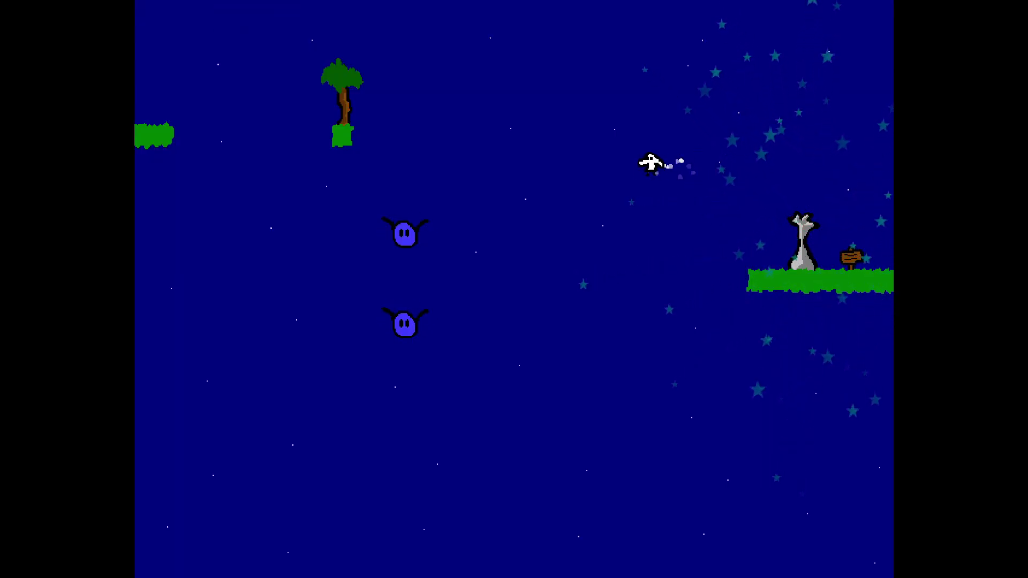
pyautogui.press('Left')
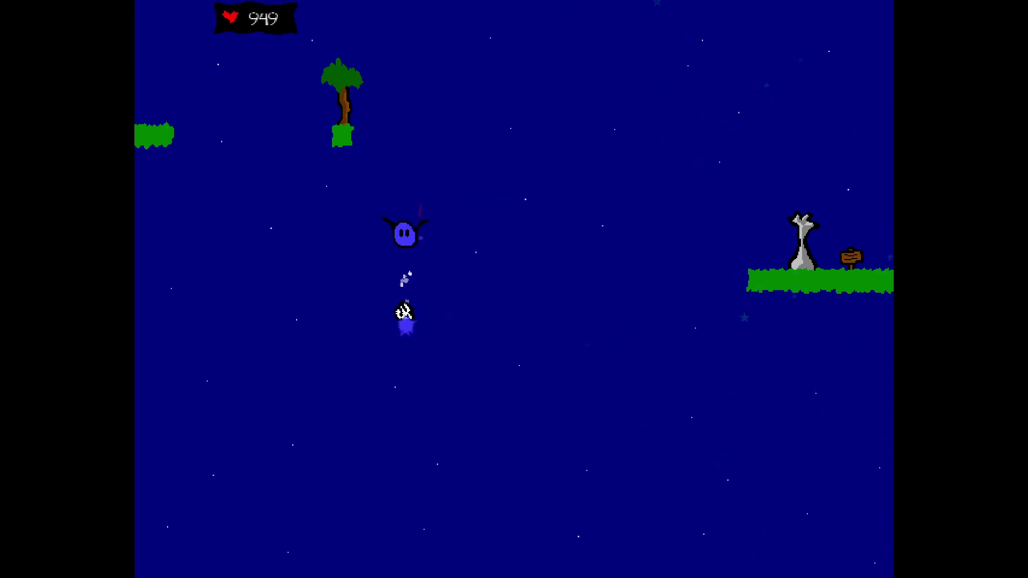
pyautogui.press('Left')
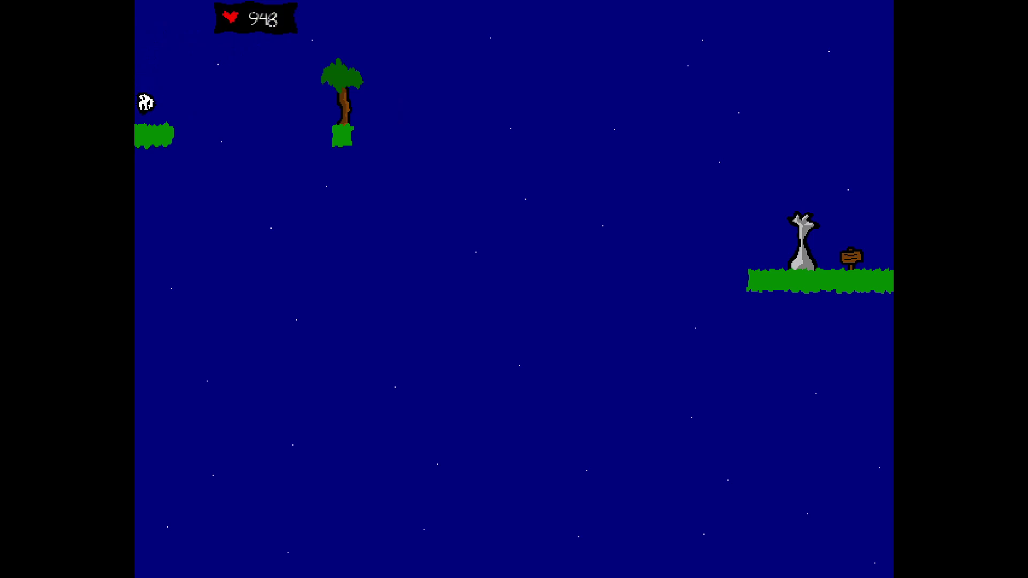
pyautogui.press('Left')
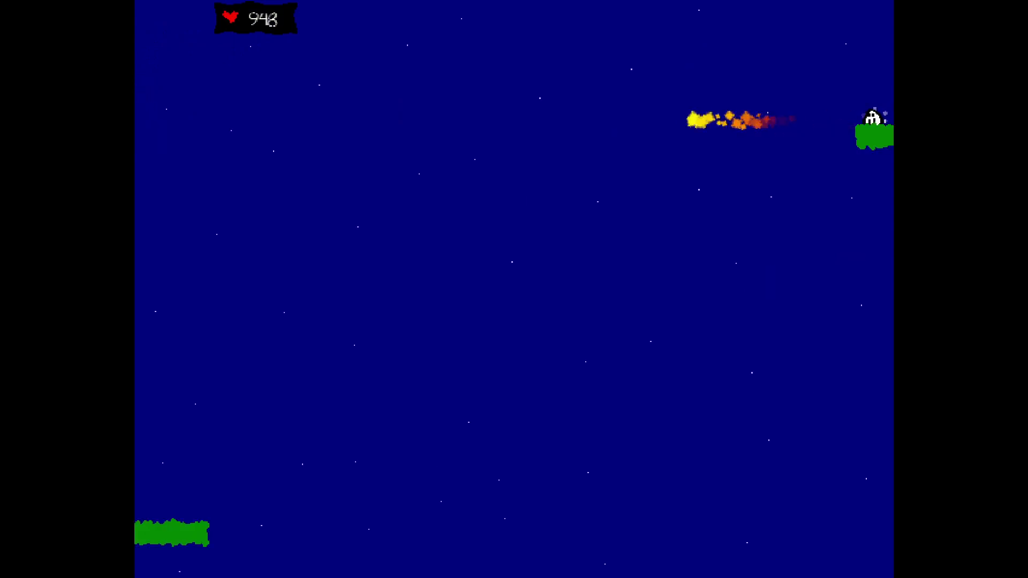
pyautogui.press('shift')
pyautogui.press('Left')
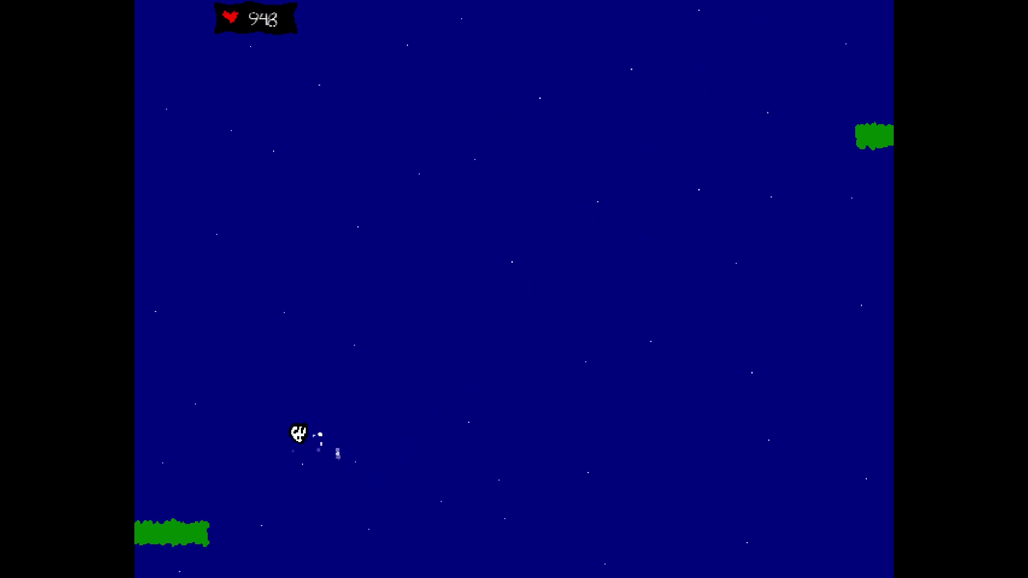
pyautogui.press('Left')
# Shoot down the lower blob enemy and freeze the blue enemy
pyautogui.press('z')
pyautogui.press('Left')
pyautogui.press('z')
pyautogui.press('shift')
pyautogui.press('Left')
pyautogui.press('z')
pyautogui.press('shift')
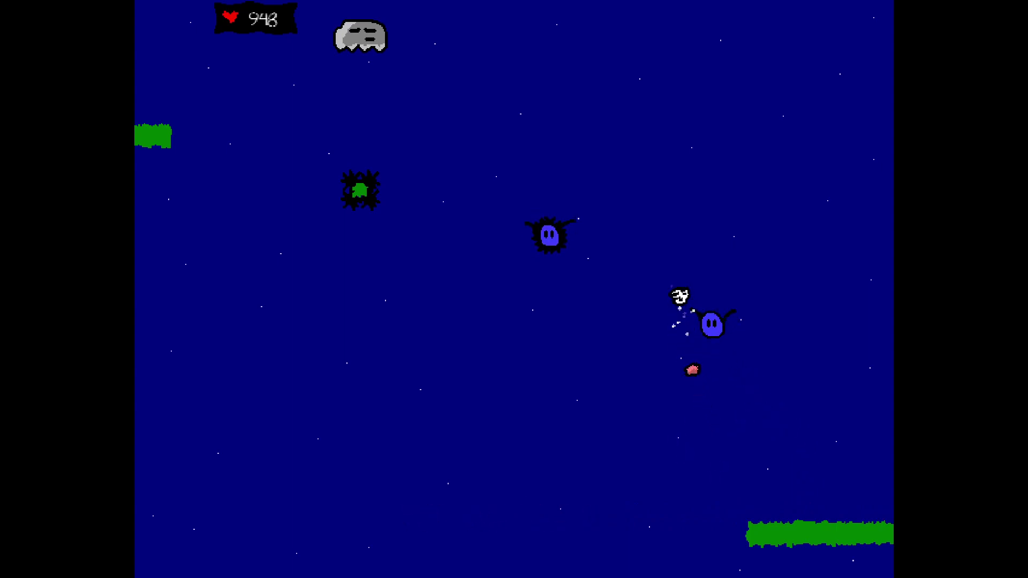
pyautogui.press('z')
pyautogui.press('Left')
pyautogui.press('shift')
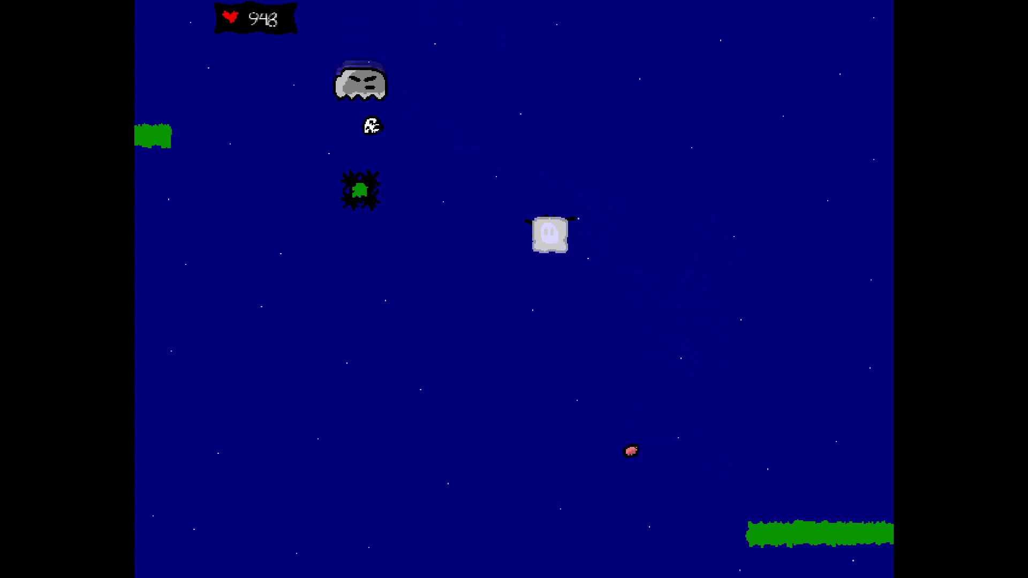
# Land on the green platform and check the world map from the pause menu
pyautogui.press('Left')
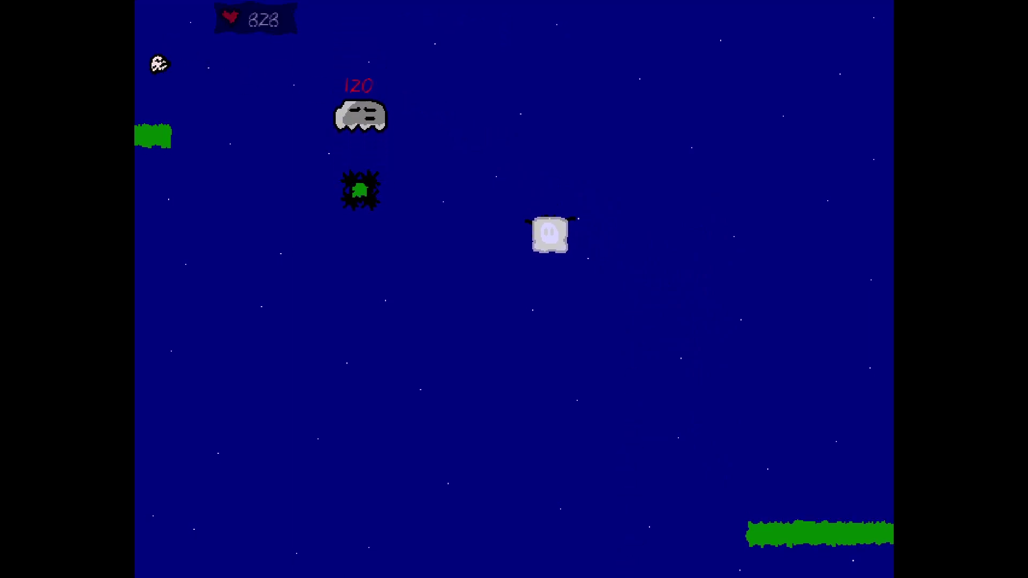
pyautogui.press('space')
pyautogui.press('Left')
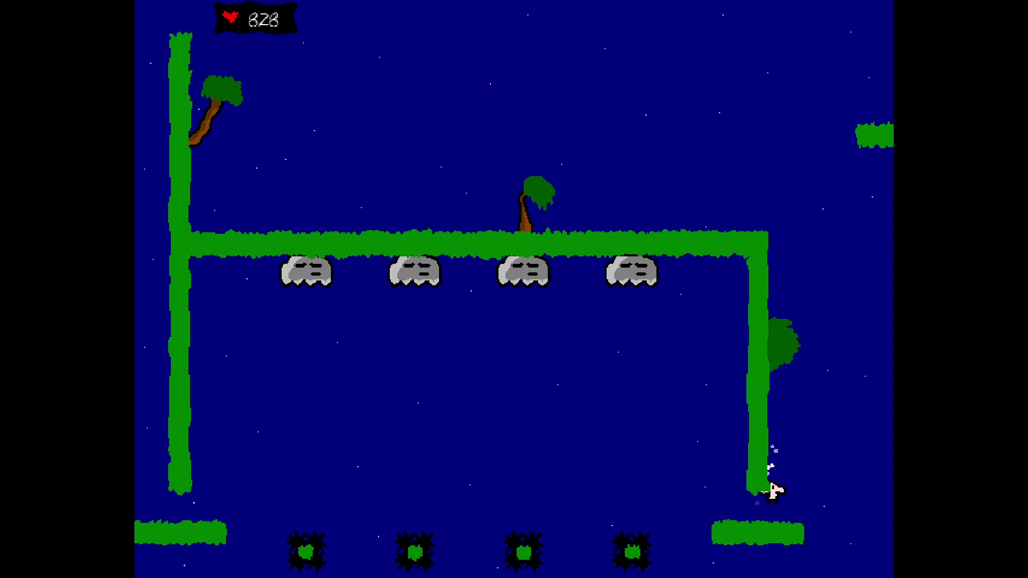
# Run left under the first crusher, then jump and shoot the next crusher
pyautogui.press('Left')
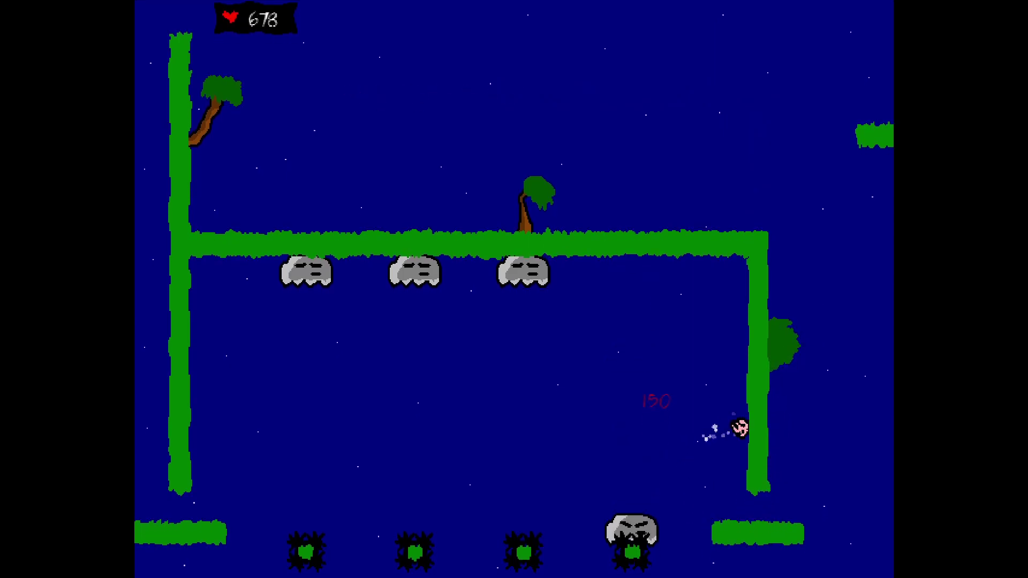
pyautogui.press('Left')
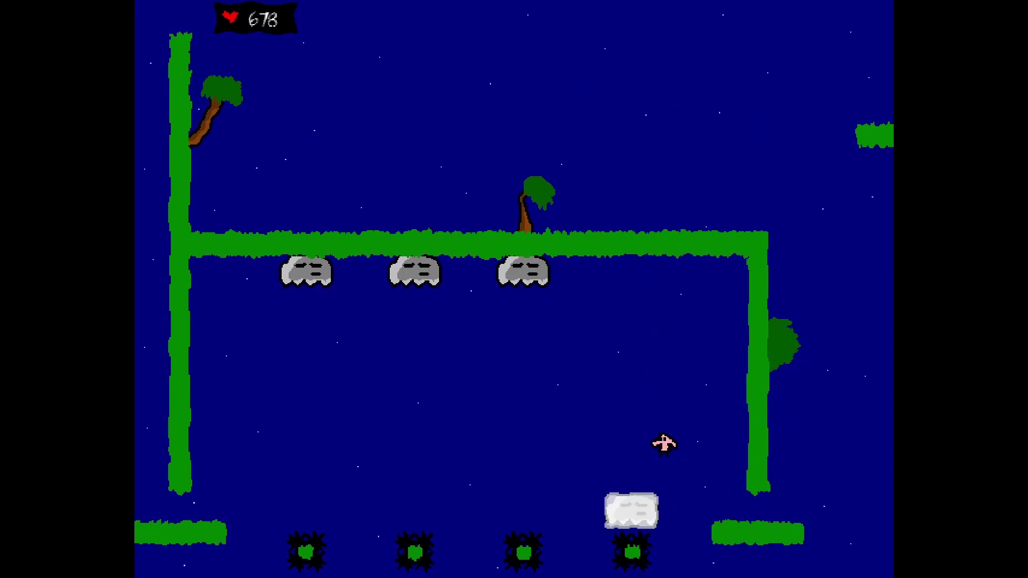
pyautogui.press('shift')
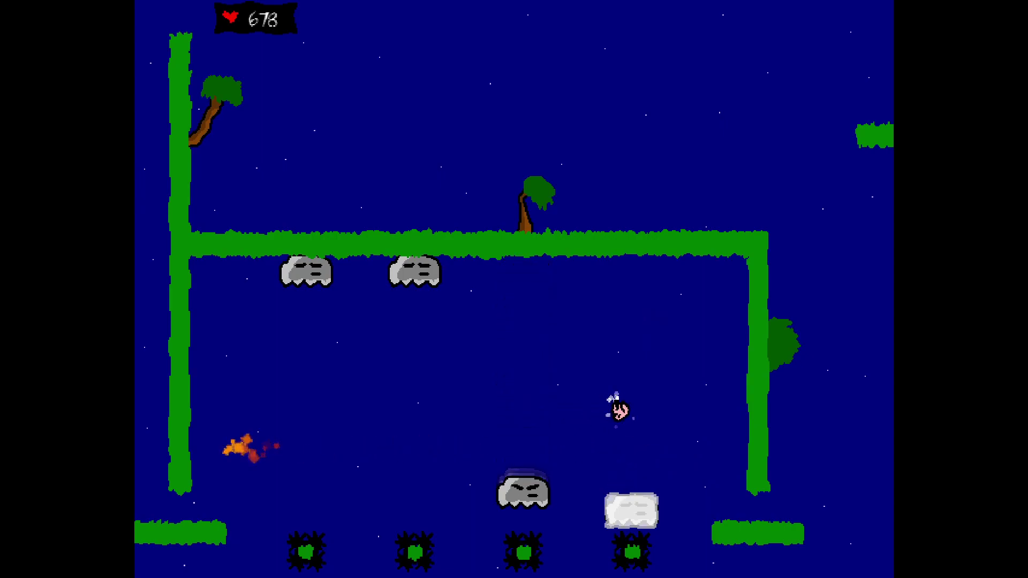
pyautogui.press('shift')
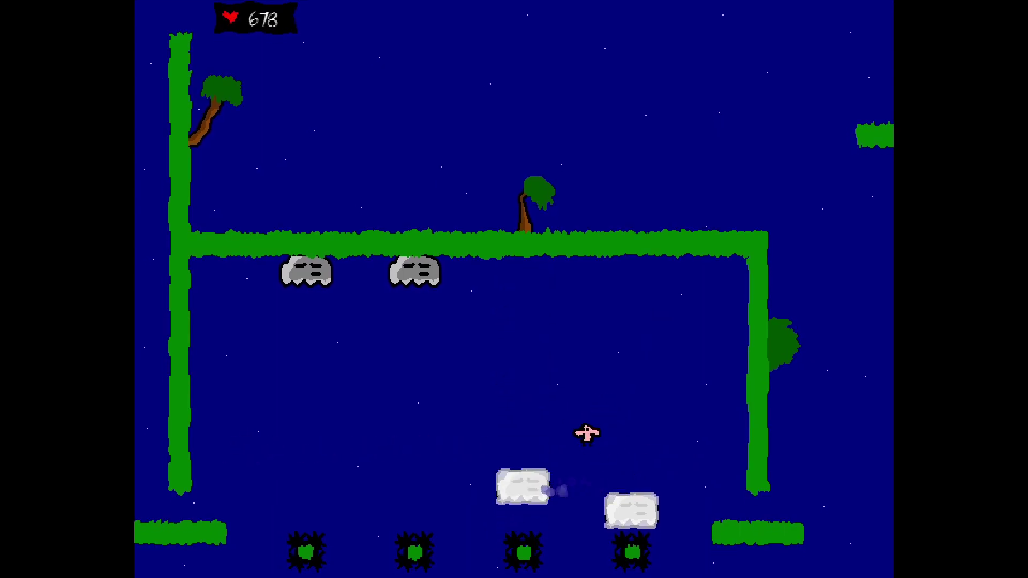
pyautogui.press('shift')
pyautogui.press('z')
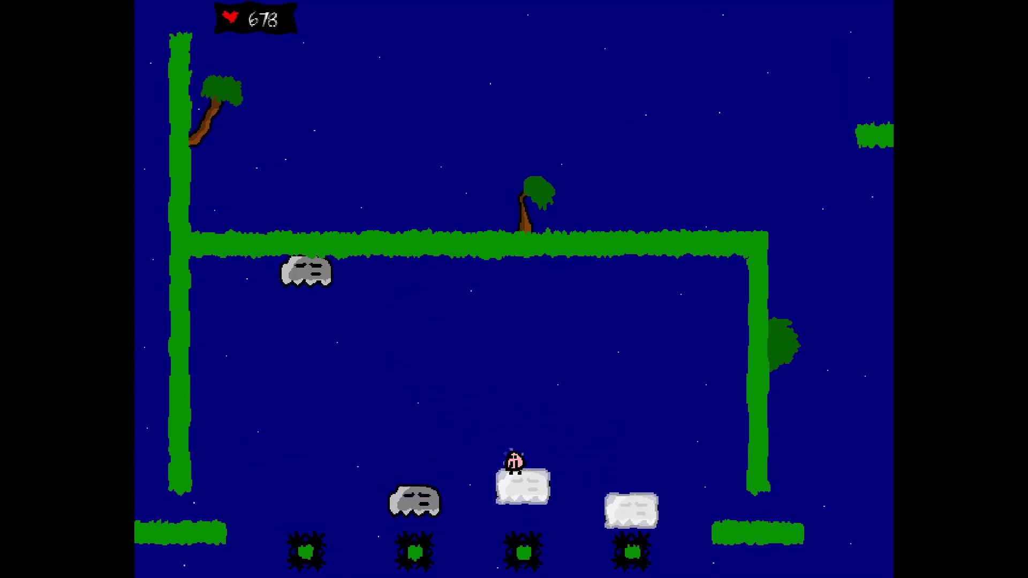
# Leap up-left off the white block, drop to the floor and exit left into the maze
pyautogui.press('shift')
pyautogui.press('Left')
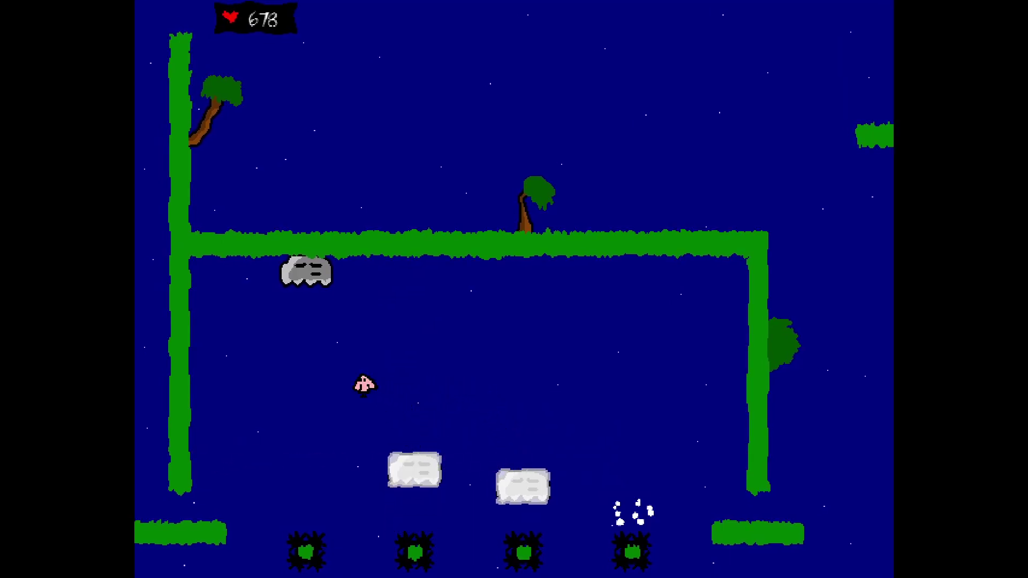
pyautogui.press('Left')
pyautogui.press('Left')
pyautogui.press('Left')
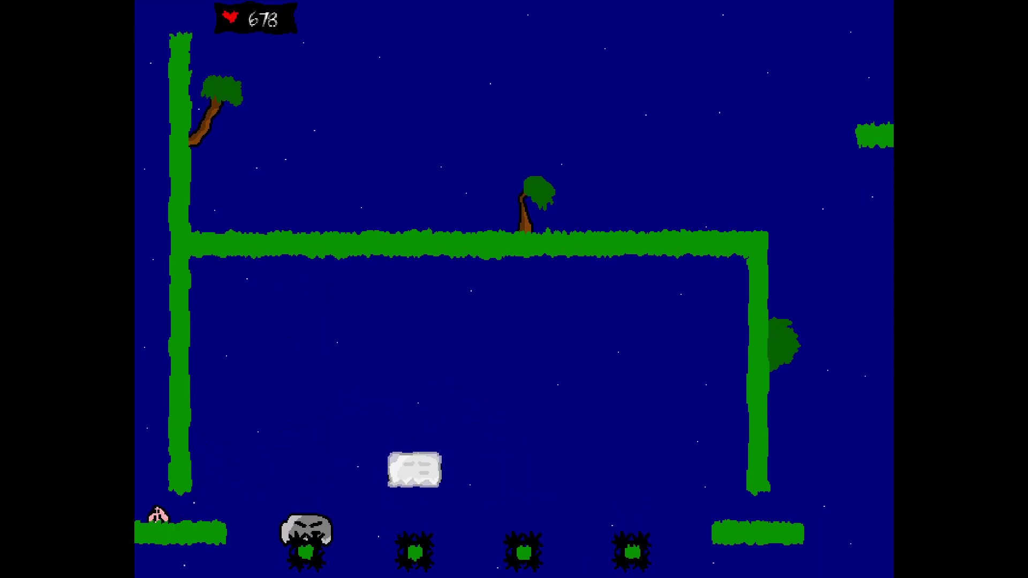
pyautogui.press('Left')
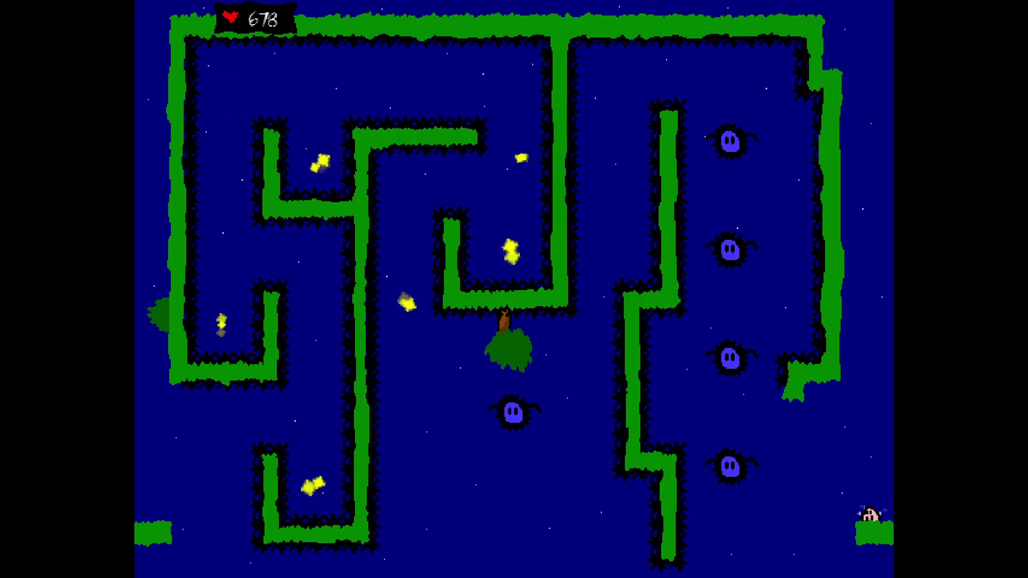
# Freeze the lowest blue blobs and climb onto the first frozen block
pyautogui.press('shift')
pyautogui.press('z')
pyautogui.press('z')
pyautogui.press('shift')
pyautogui.press('Left')
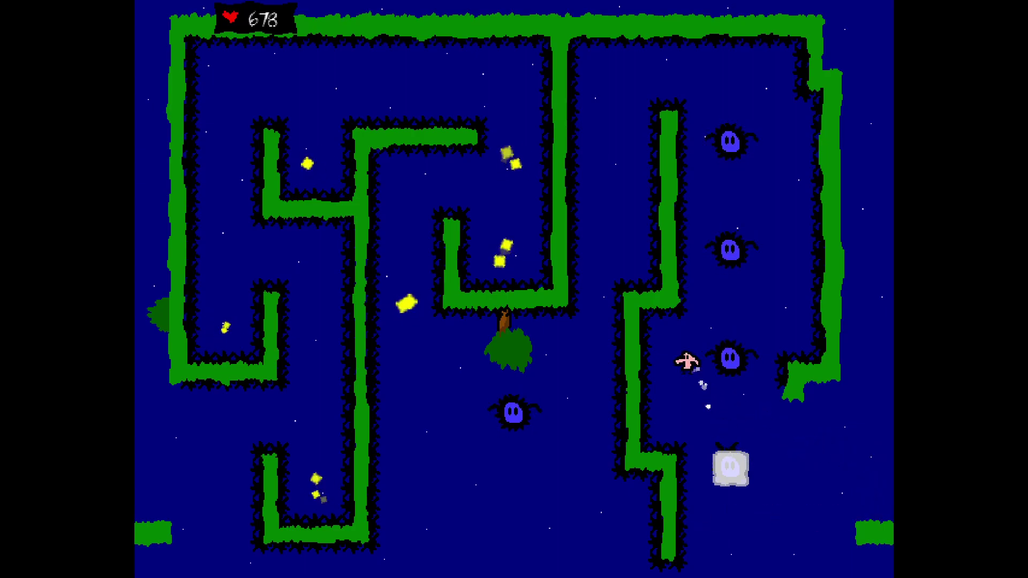
pyautogui.press('shift')
pyautogui.press('z')
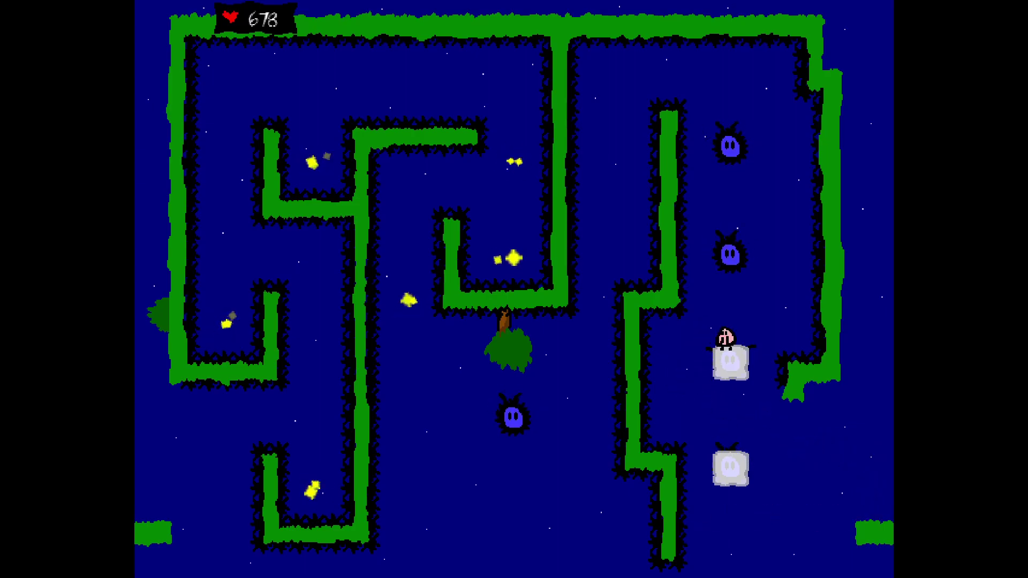
pyautogui.press('Left')
pyautogui.press('z')
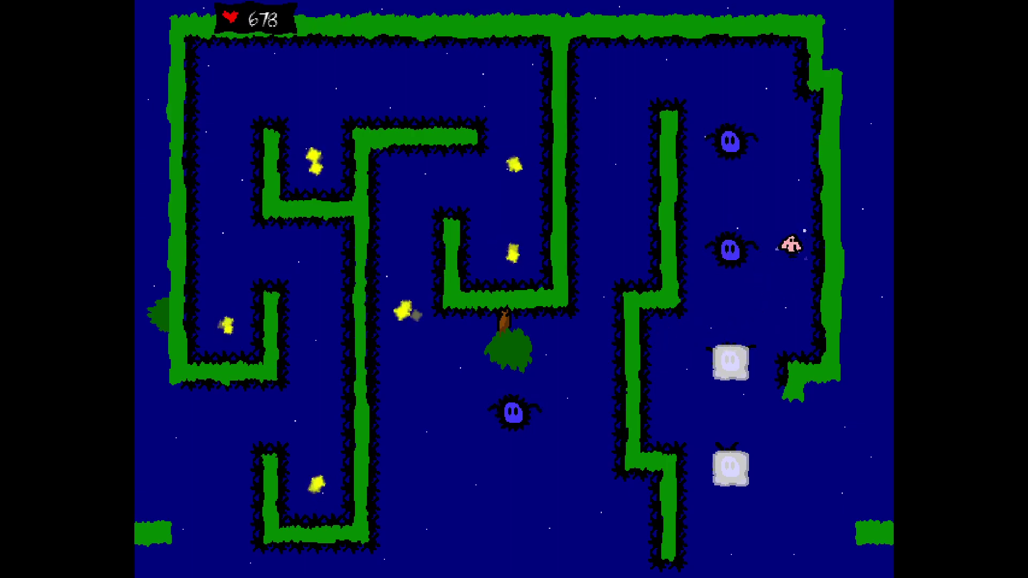
# Climb higher, freezing the next blue blob above and jumping up-right past it
pyautogui.press('Left')
pyautogui.press('Right')
pyautogui.press('z')
pyautogui.press('shift')
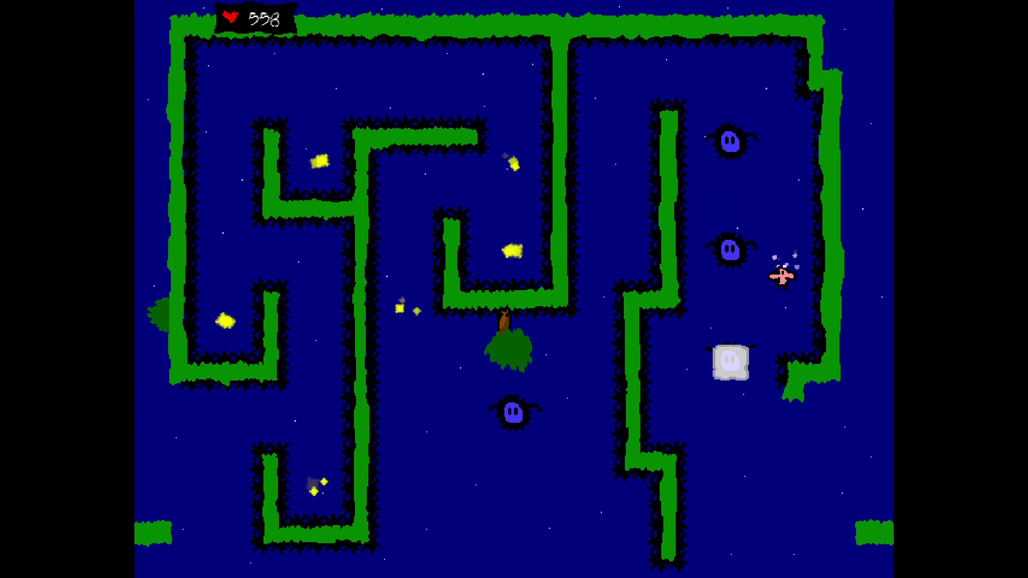
pyautogui.press('Left')
pyautogui.press('z')
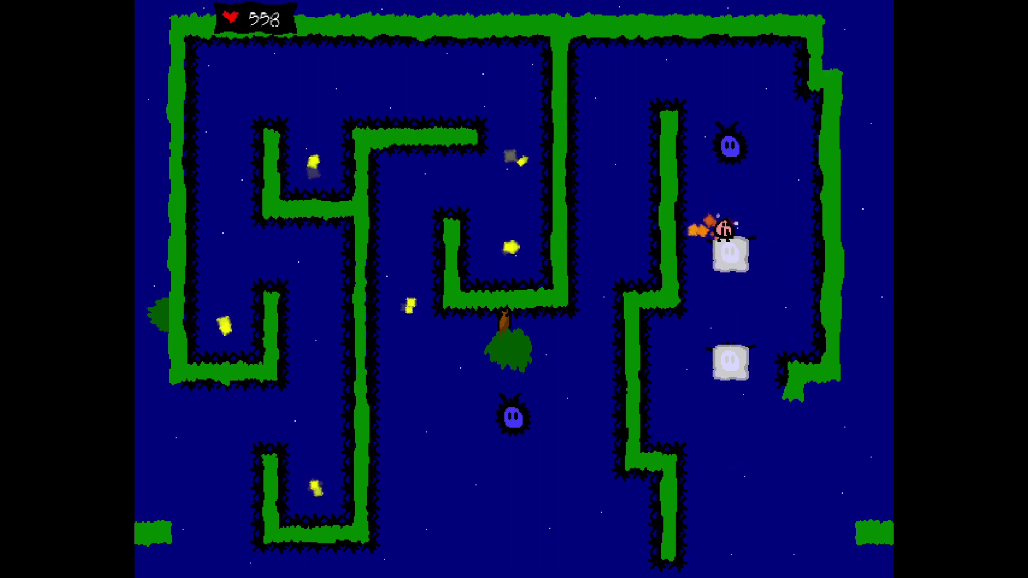
pyautogui.press('z')
pyautogui.press('shift')
pyautogui.press('Right')
# Freeze the top and middle blue blobs to jump over the wall and up-left
pyautogui.press('Left')
pyautogui.press('z')
pyautogui.press('shift')
pyautogui.press('shift')
pyautogui.press('Left')
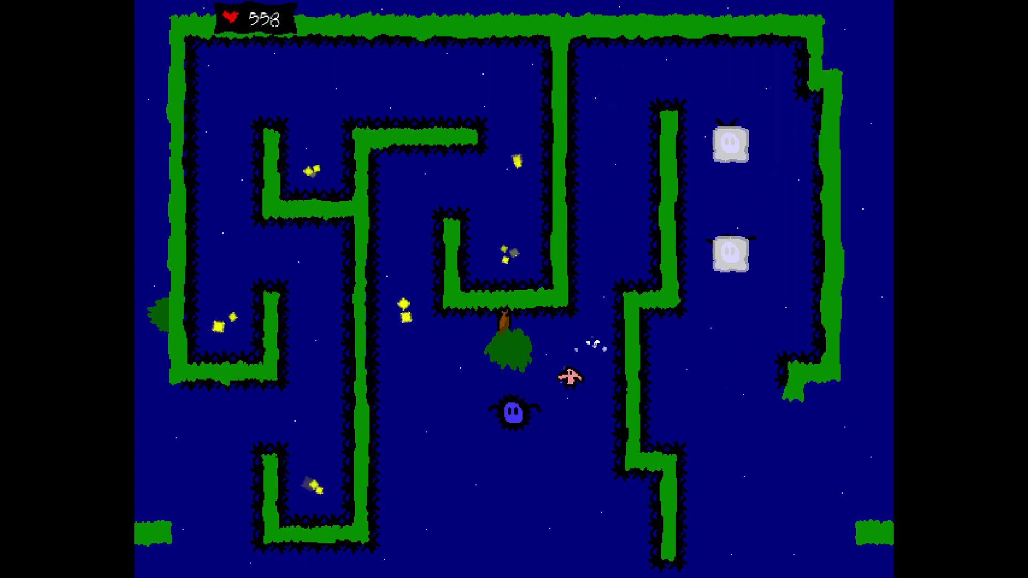
pyautogui.press('z')
pyautogui.press('Left')
pyautogui.press('z')
pyautogui.press('shift')
pyautogui.press('Left')
pyautogui.press('shift')
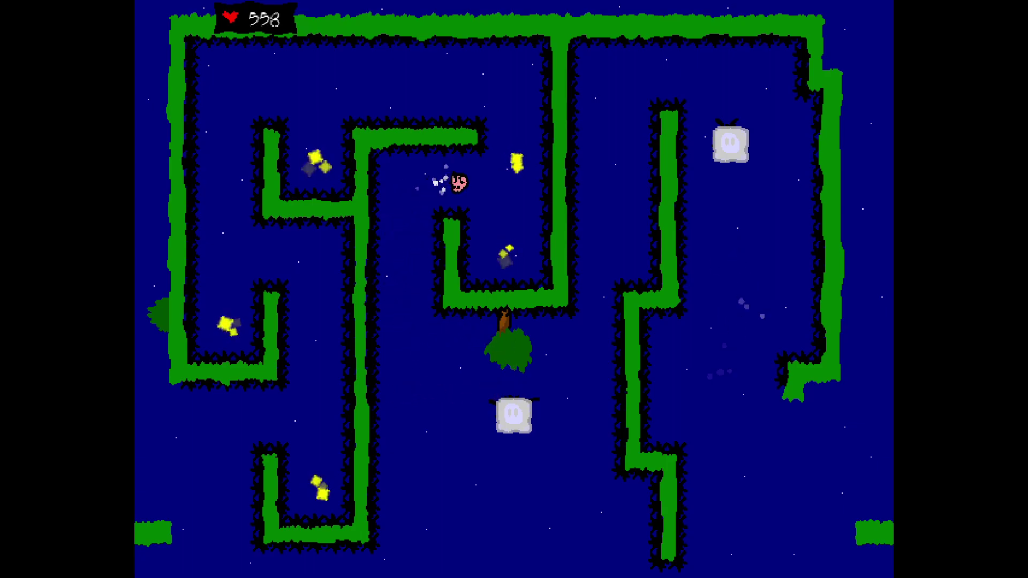
# Travel left along the upper corridor, drop down and leave through the bottom-left exit
pyautogui.press('shift')
pyautogui.press('shift')
pyautogui.press('Left')
pyautogui.press('Left')
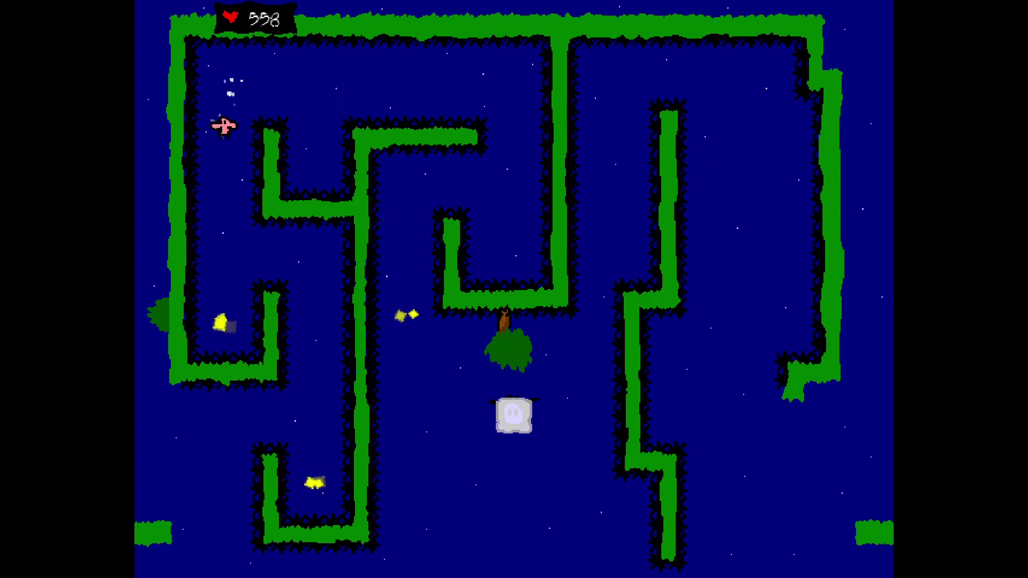
pyautogui.press('Right')
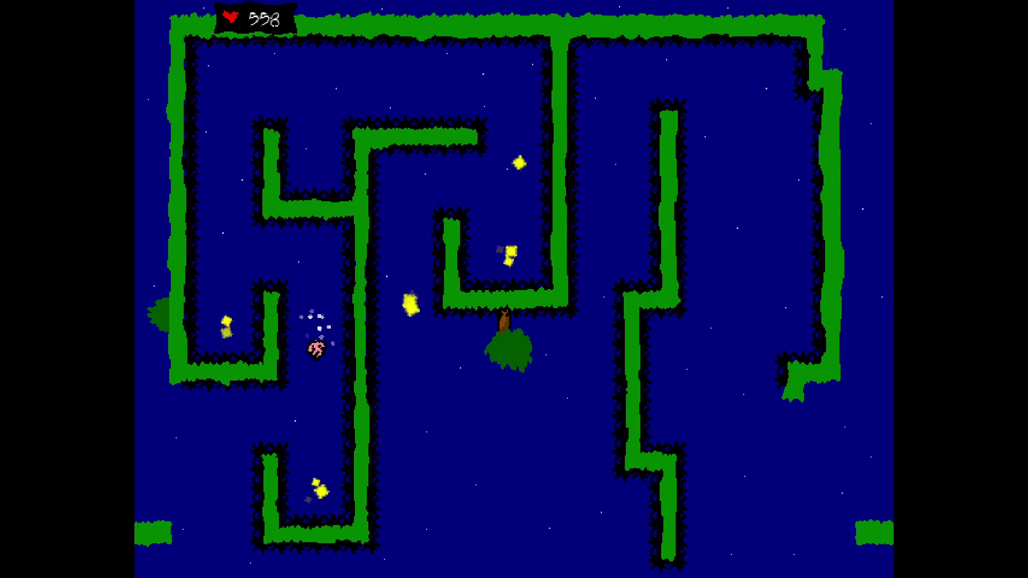
pyautogui.press('shift')
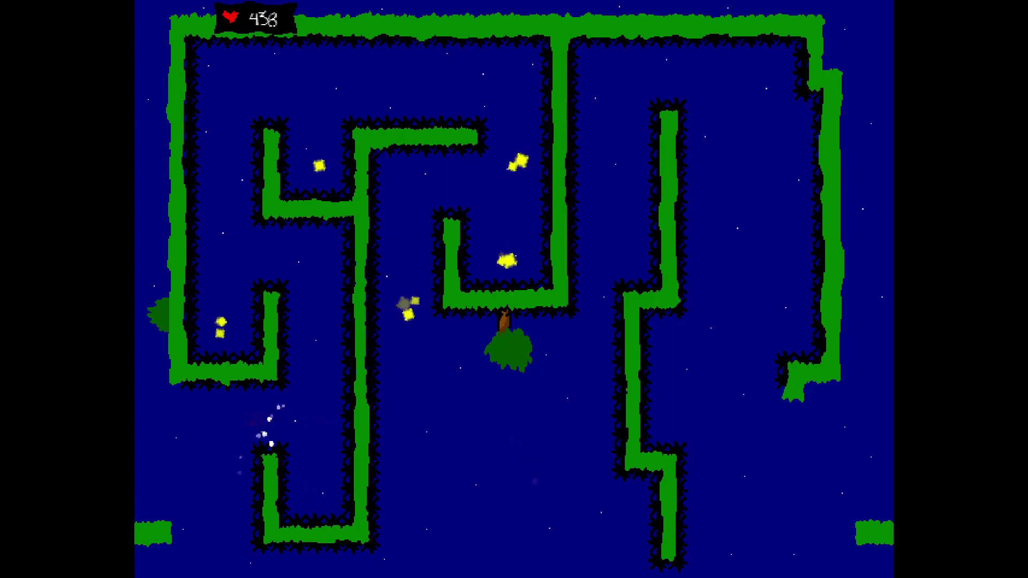
pyautogui.press('Left')
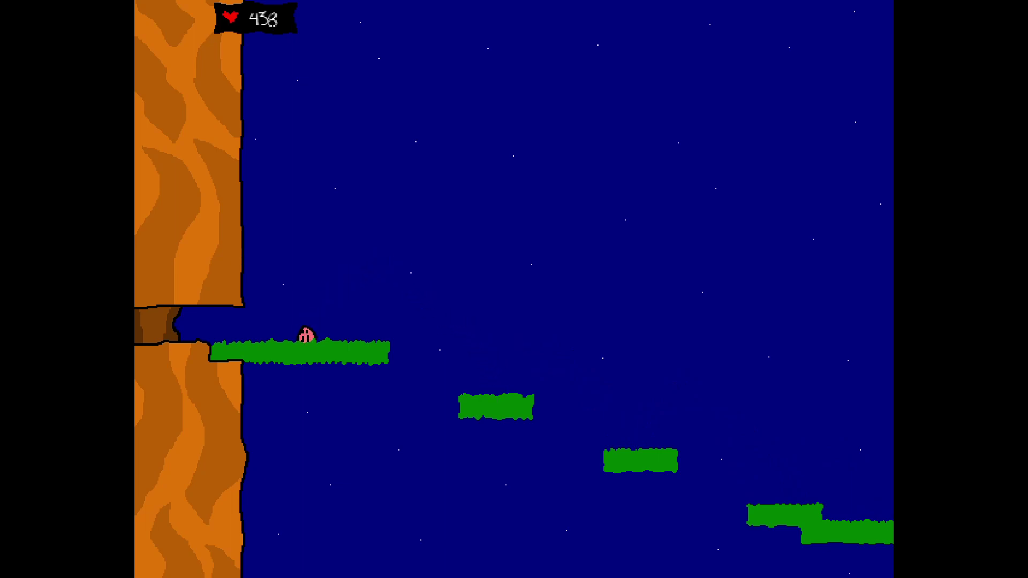
# Check the world map, then drop off the grassy ledge beside the orange cliff
pyautogui.press('Escape')
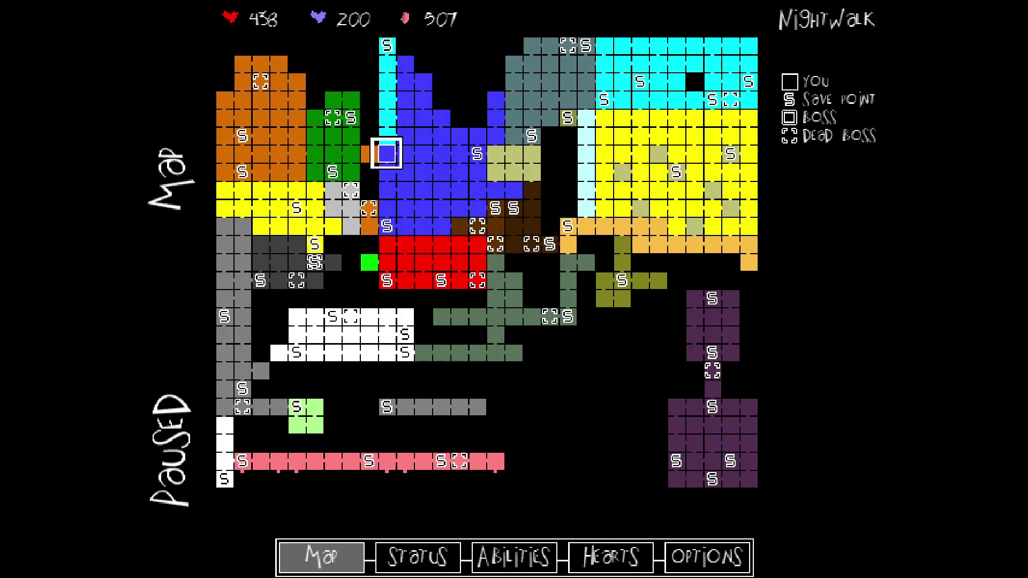
pyautogui.press('Escape')
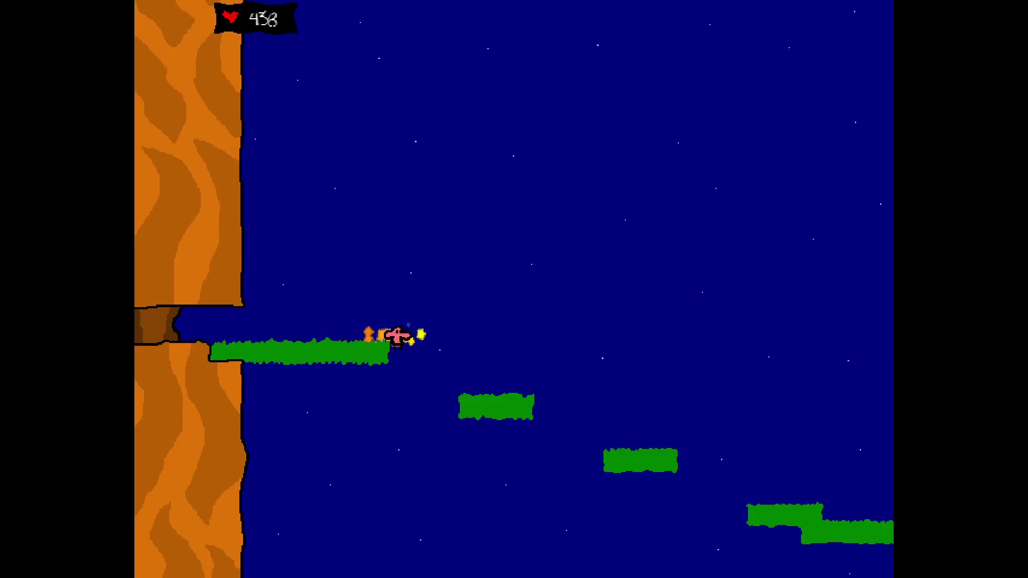
pyautogui.press('Down')
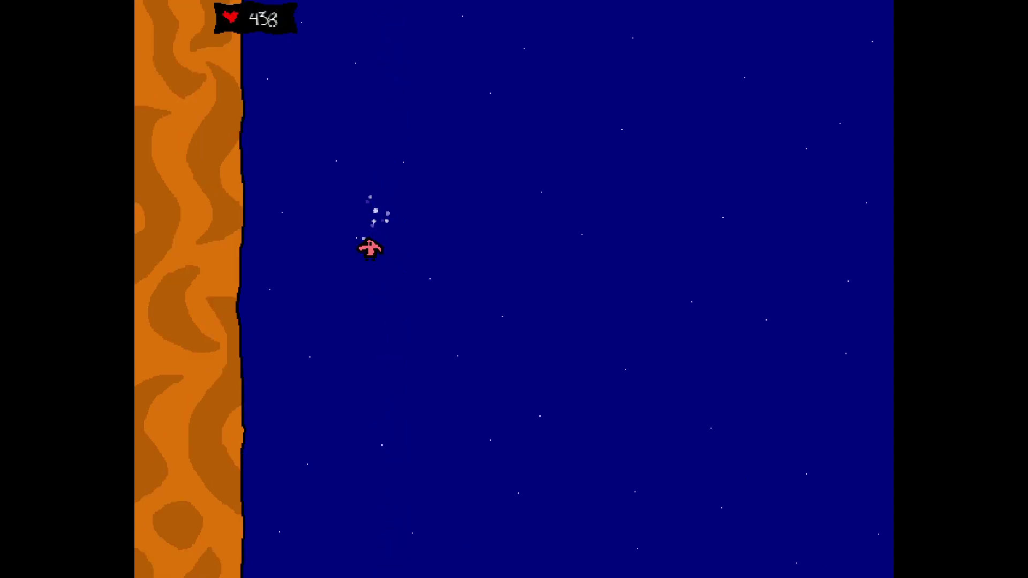
# Check the map, then fly right from the tree branch and land on the grassy ground
pyautogui.press('Return')
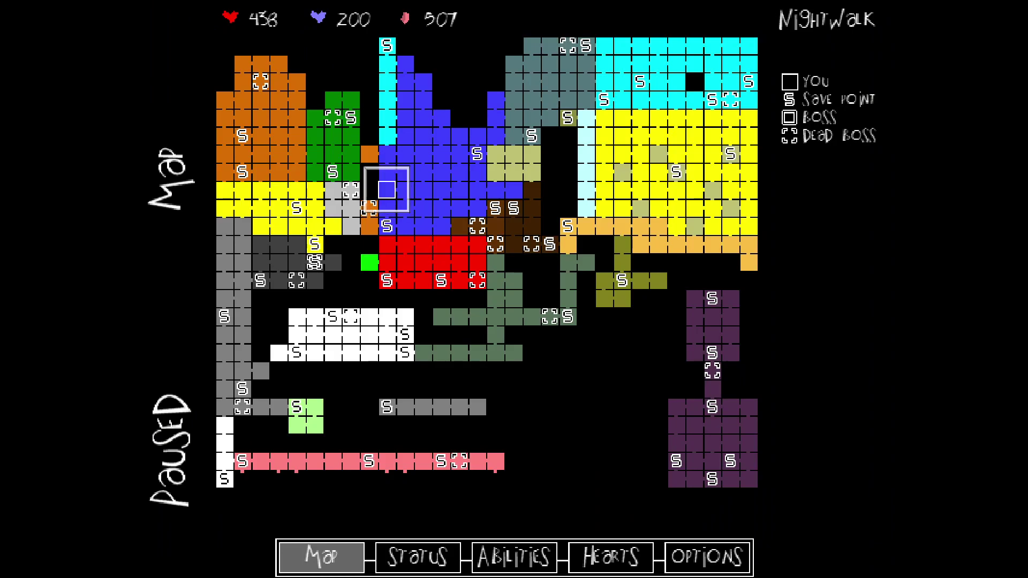
pyautogui.press('Return')
pyautogui.press('Up')
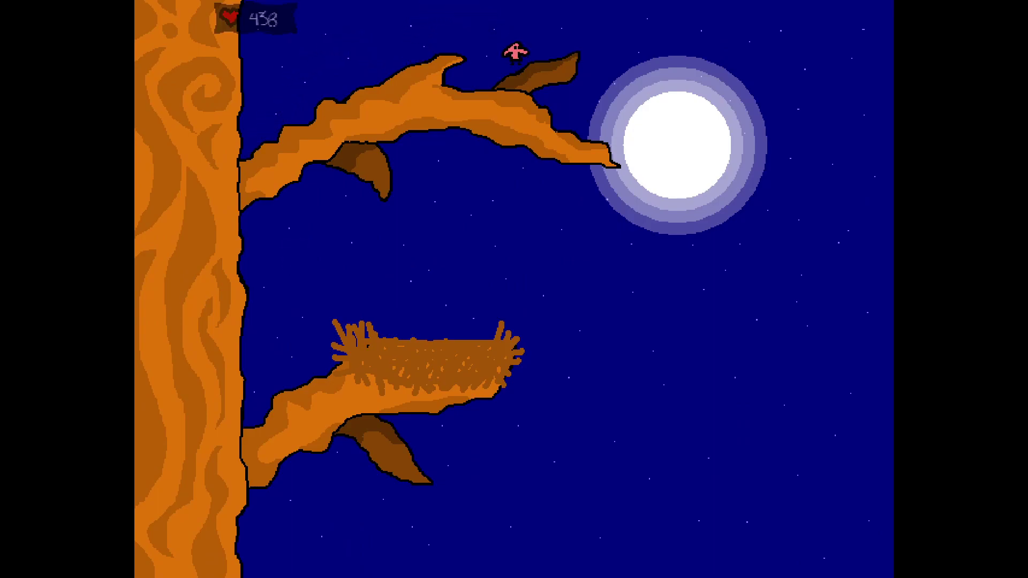
pyautogui.press('Right')
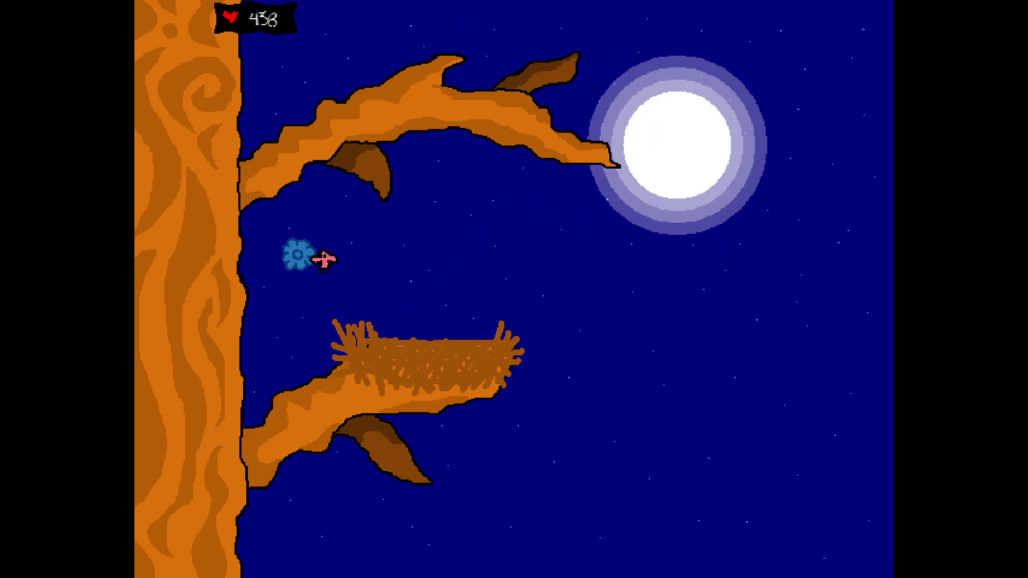
pyautogui.press('Right')
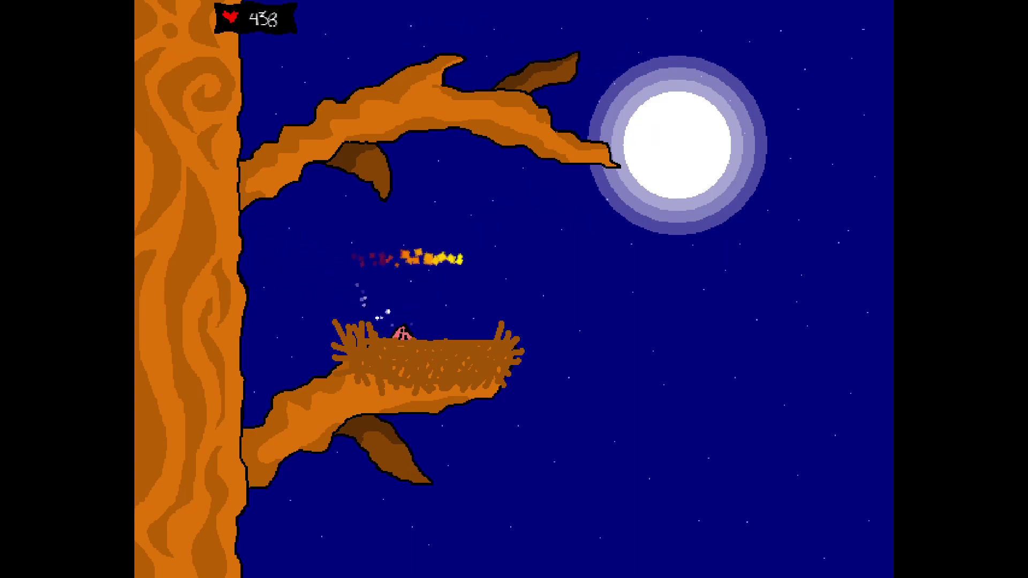
pyautogui.press('Down')
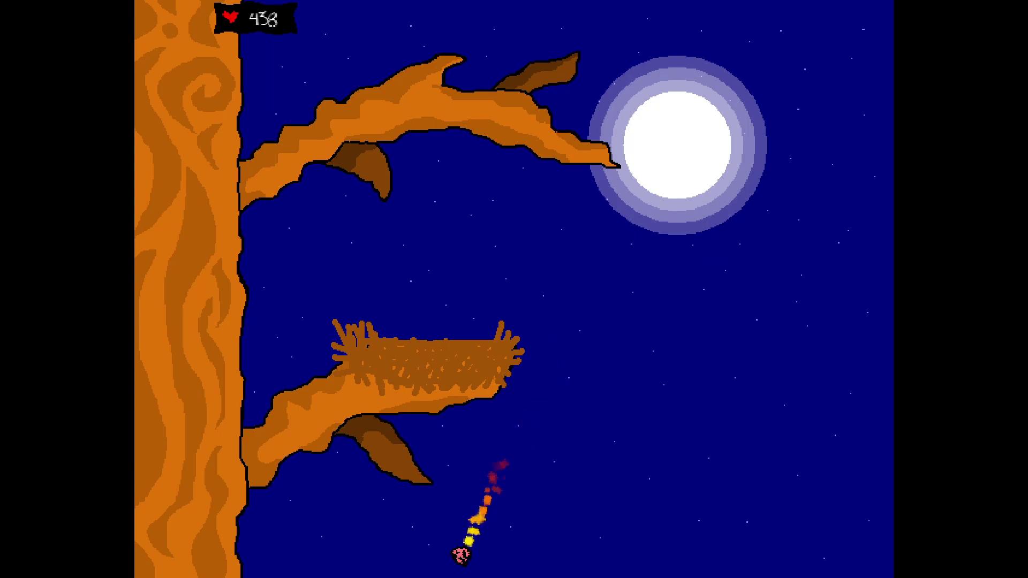
pyautogui.press('Right')
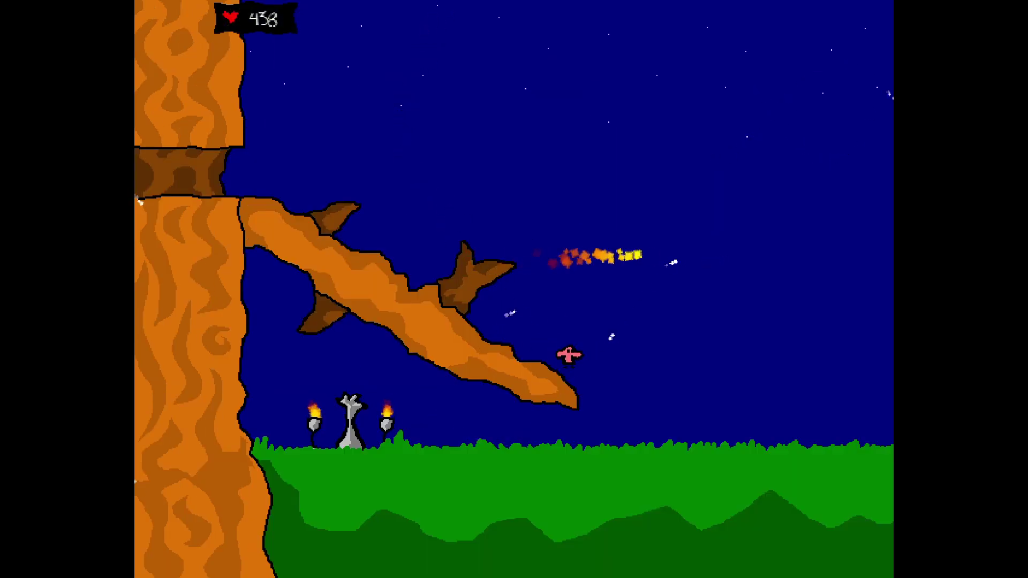
# Restore health to 950 at the torch shrine and select the green region for teleport
pyautogui.press('Left')
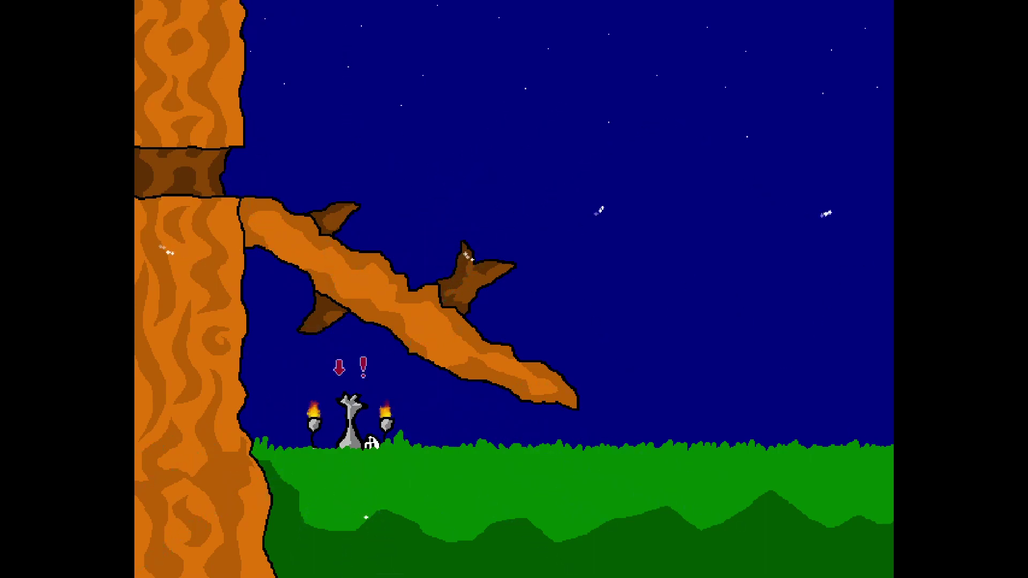
pyautogui.press('Down')
pyautogui.press('Down')
pyautogui.press('Up')
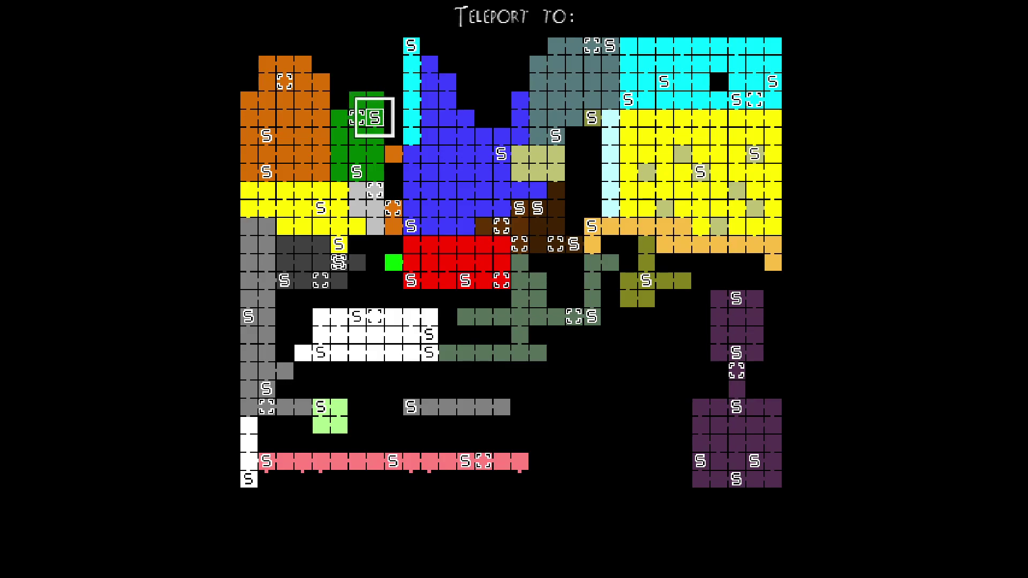
# Teleport to the NightClimb save point and check its pause map
pyautogui.click(337, 261)
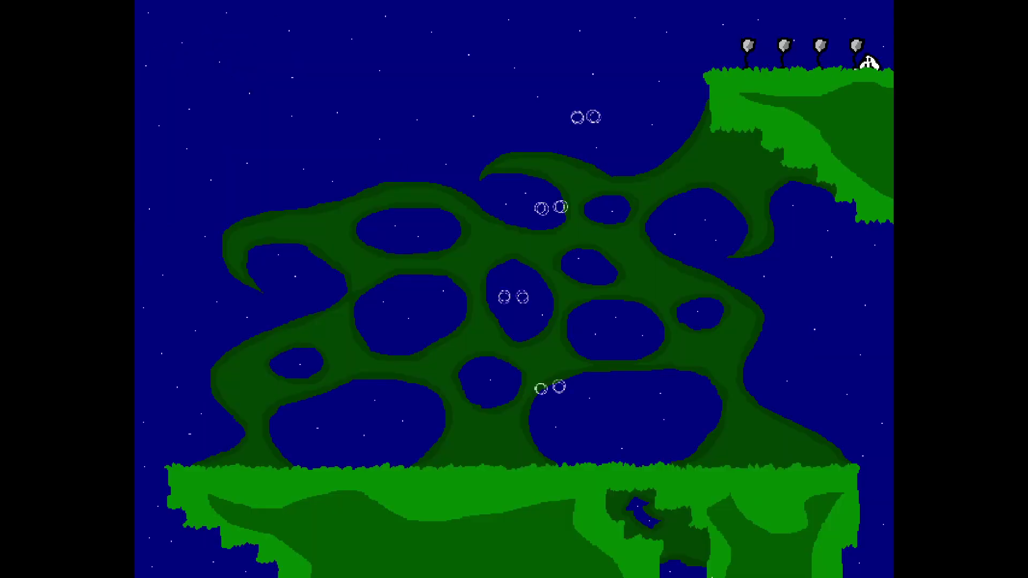
pyautogui.press('Escape')
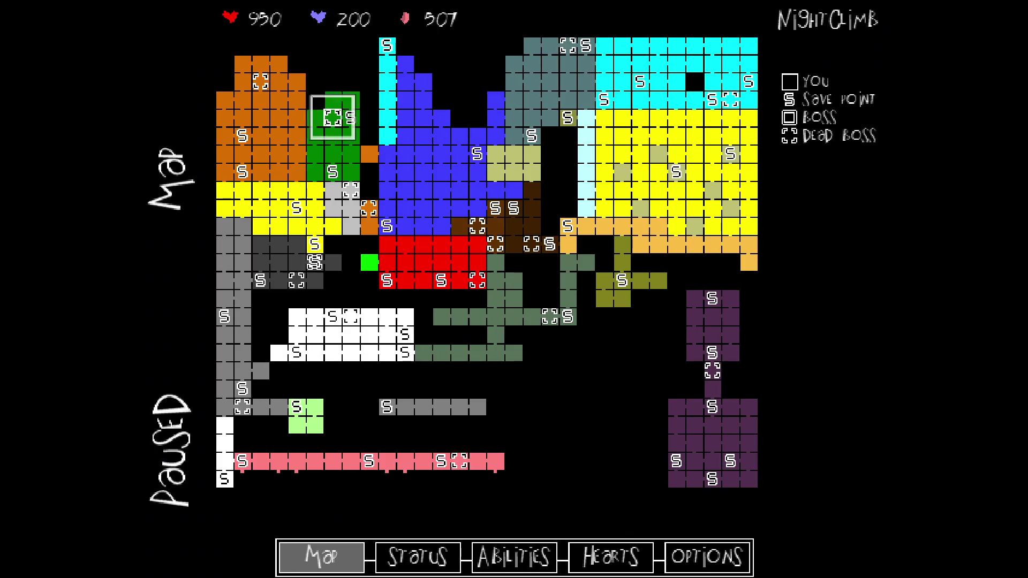
pyautogui.press('Escape')
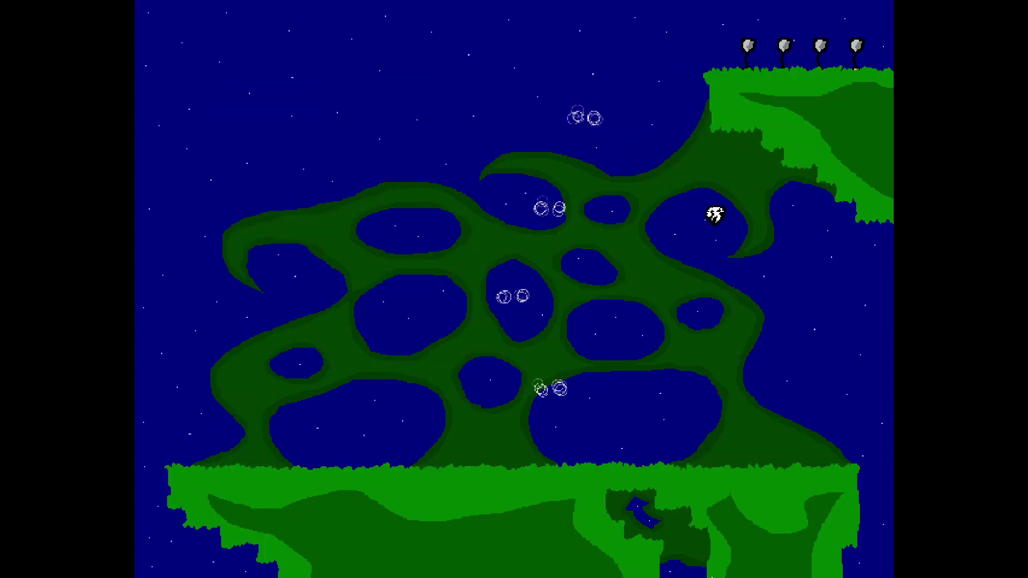
# Drop down, swim up through the cave rooms and bring up Teleport To at the shrine
pyautogui.press('x')
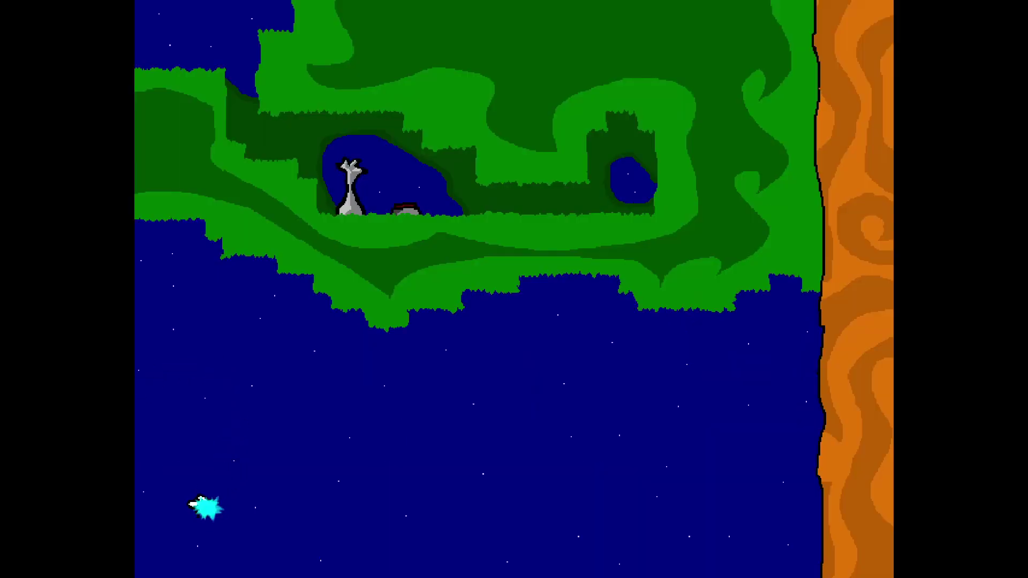
pyautogui.press('Left')
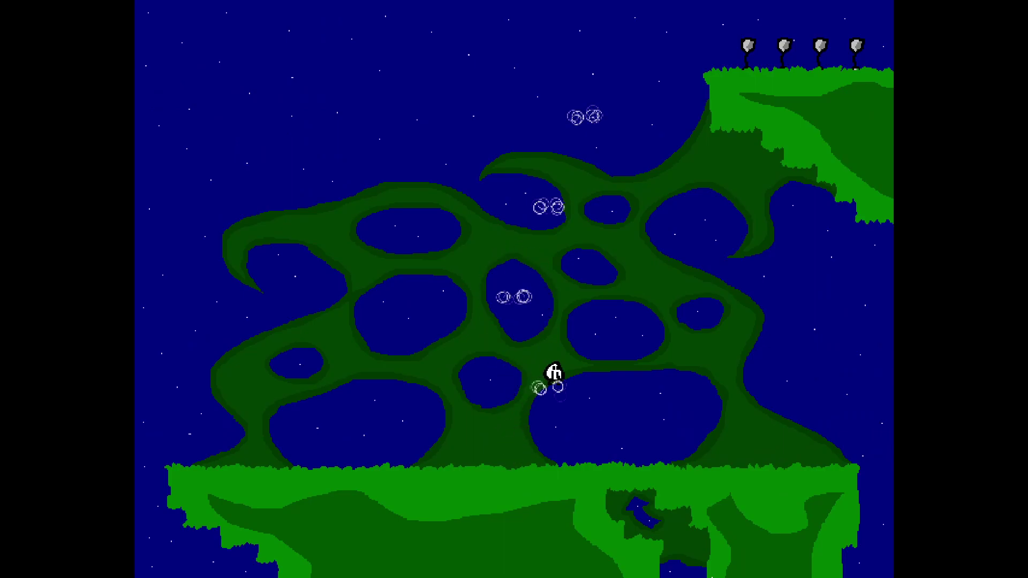
pyautogui.press('Up')
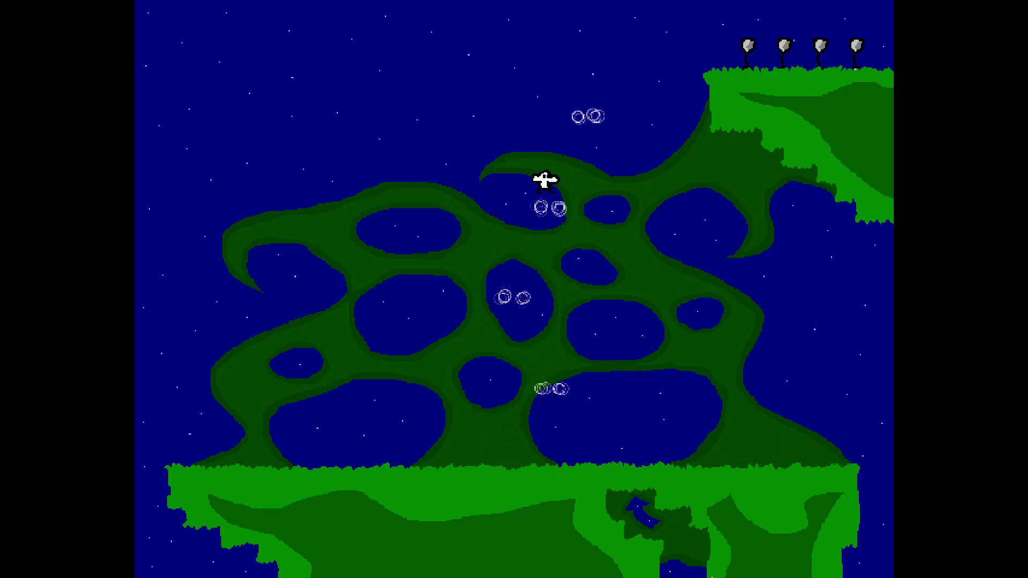
pyautogui.press('Right')
pyautogui.press('Up')
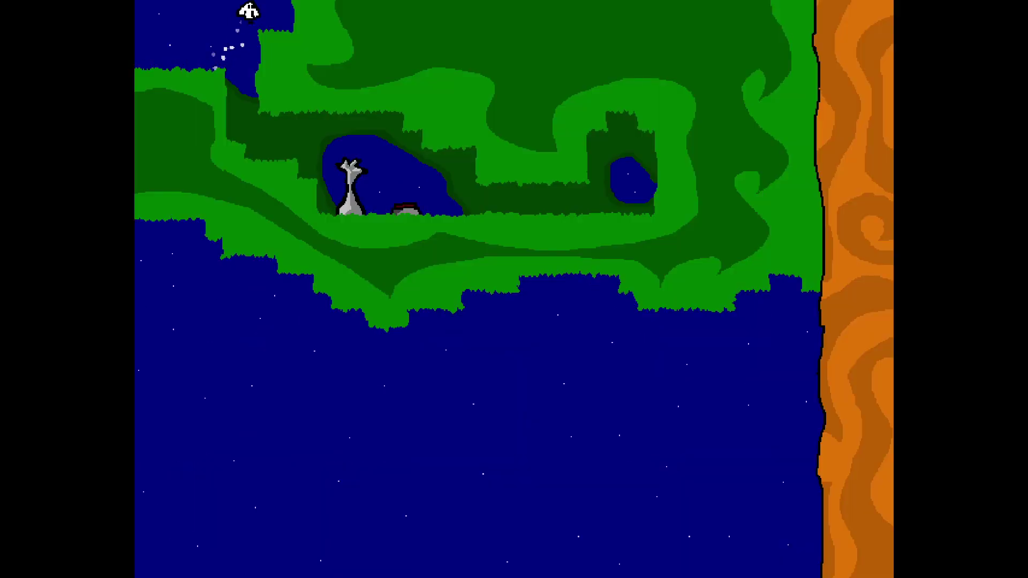
pyautogui.press('Right')
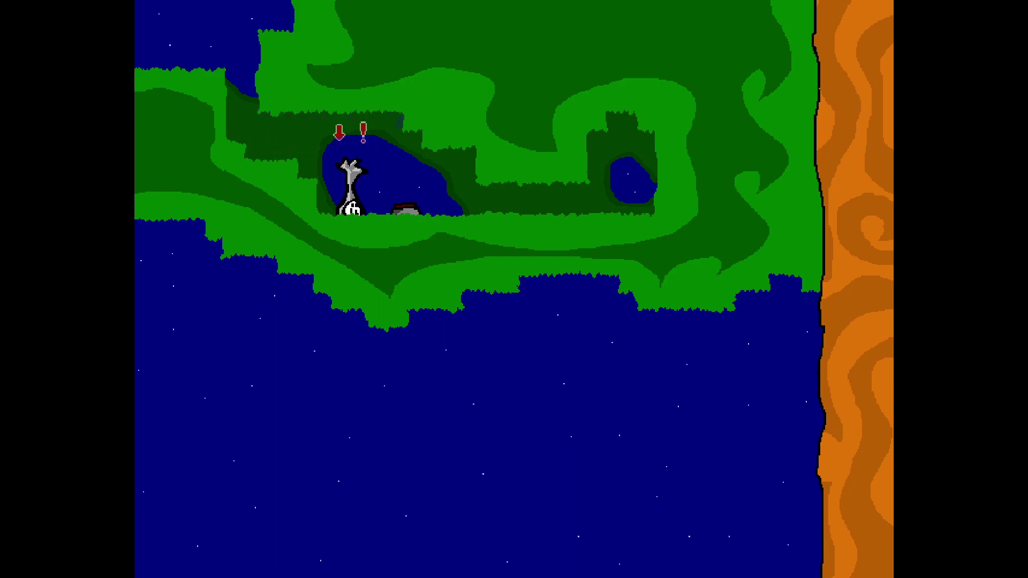
pyautogui.press('Down')
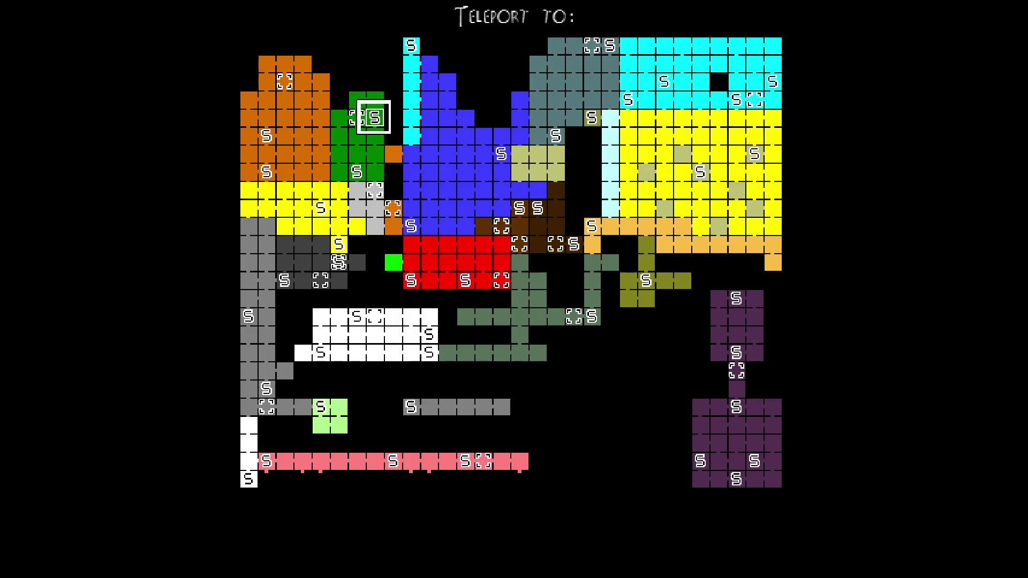
# Select The Curtain save point on the teleport map and warp there
pyautogui.press('Right')
pyautogui.press('Down')
pyautogui.press('Down')
pyautogui.press('Down')
pyautogui.press('Down')
pyautogui.press('Up')
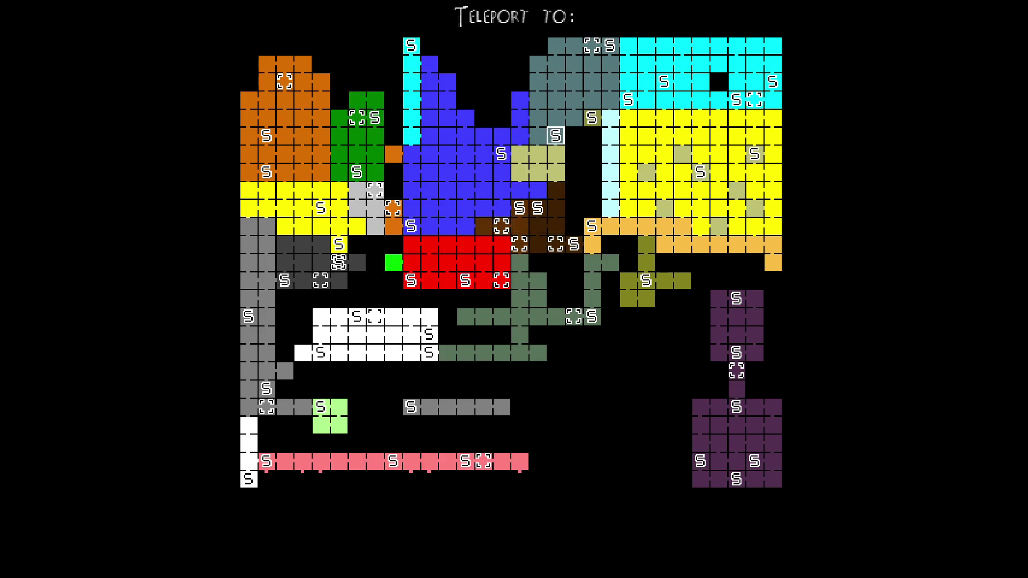
pyautogui.press('Return')
pyautogui.press('Escape')
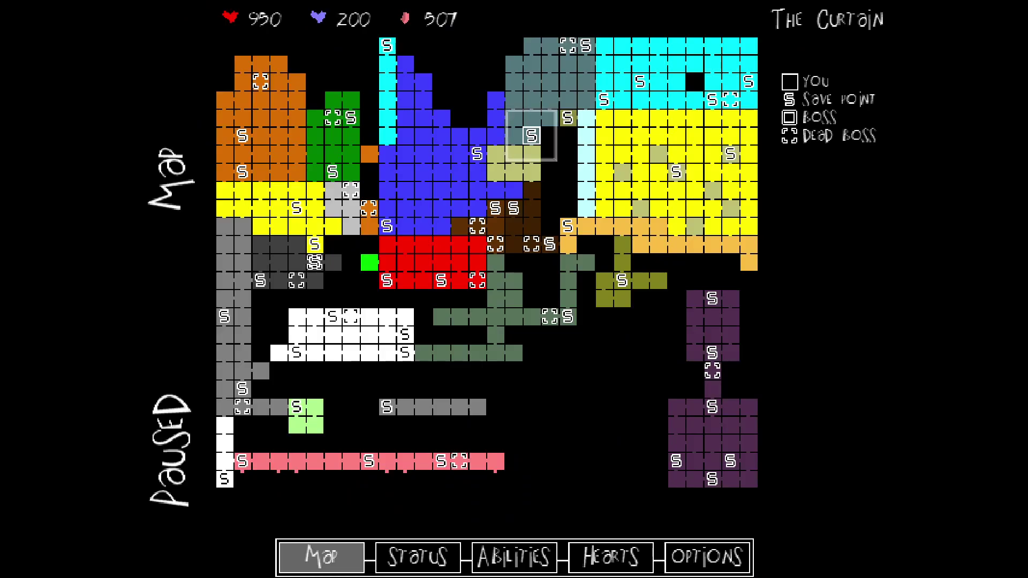
pyautogui.press('Return')
pyautogui.press('Down')
pyautogui.press('Left')
pyautogui.press('Return')
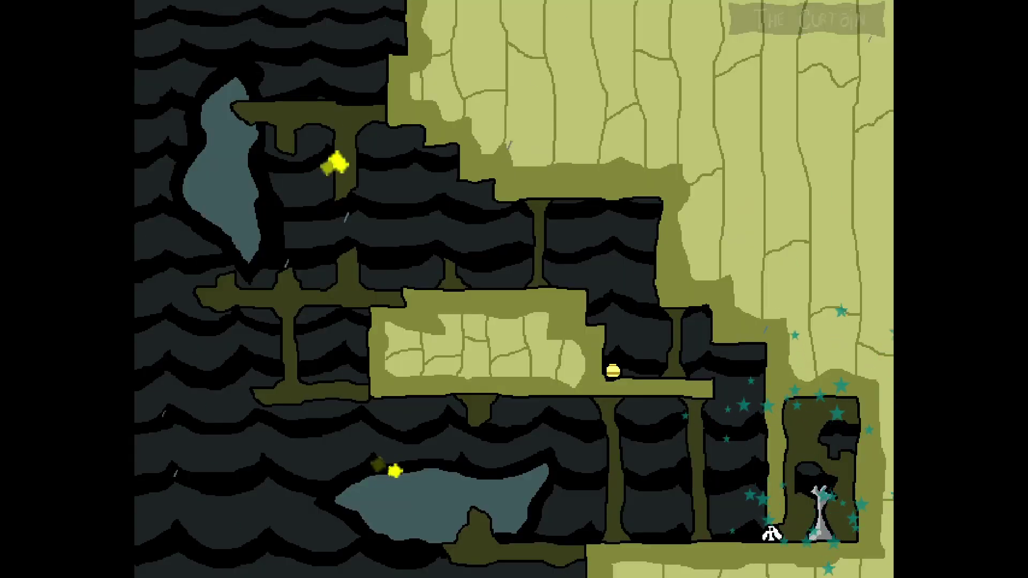
# Walk along The Curtain's floor, then drop through the gap into Highlands
pyautogui.press('Left')
pyautogui.press('Right')
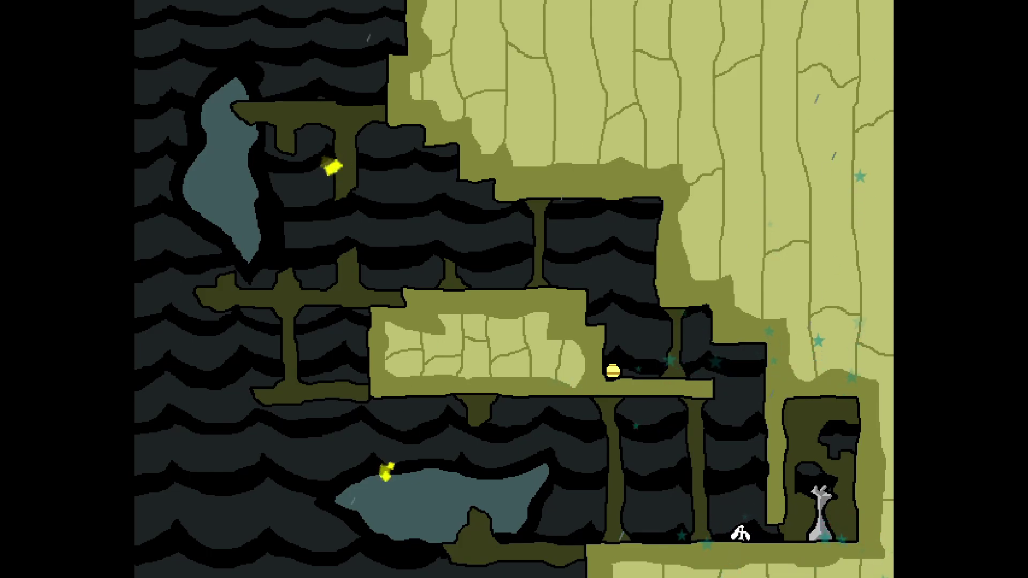
pyautogui.press('Left')
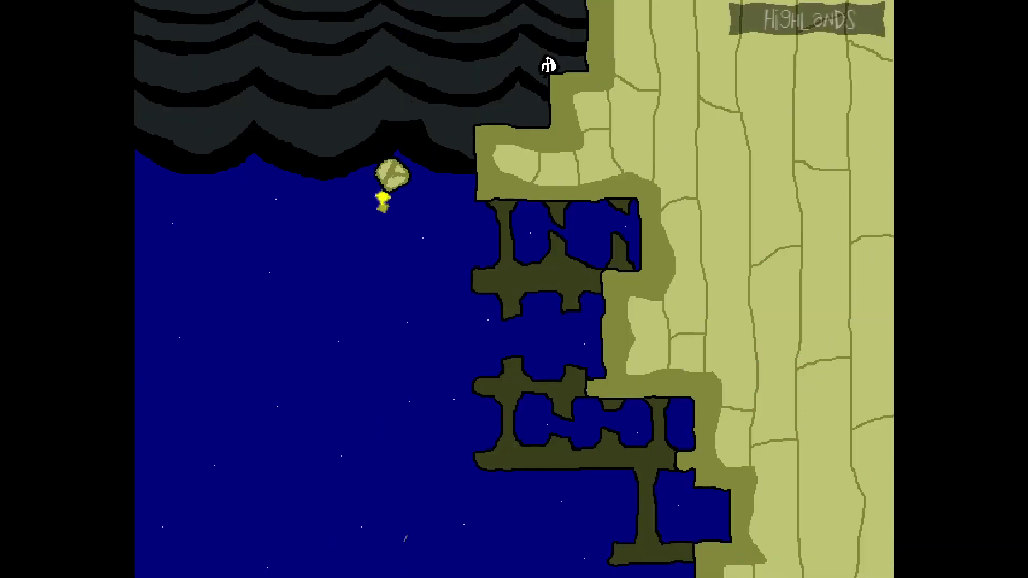
pyautogui.press('Right')
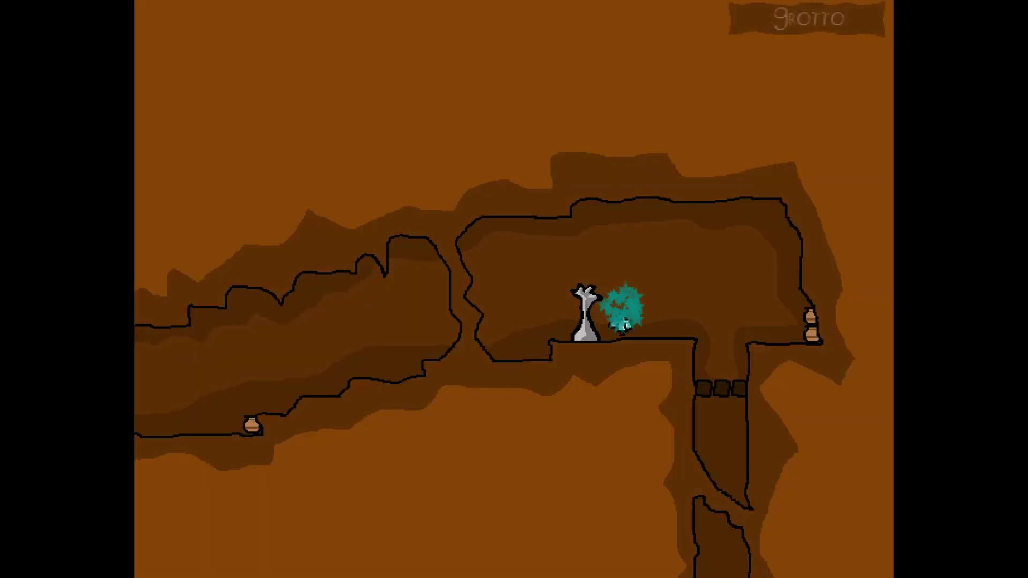
pyautogui.press('t')
# Briefly visit the Grotto save point, then teleport to the Library and back
pyautogui.press('Up')
pyautogui.press('Down')
pyautogui.press('Up')
pyautogui.press('Down')
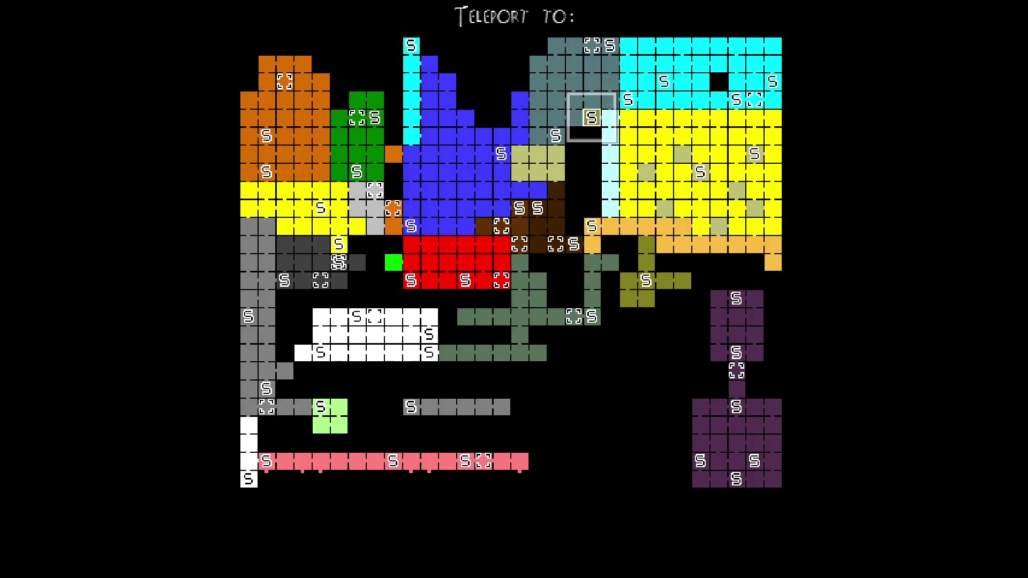
pyautogui.press('Return')
pyautogui.press('t')
pyautogui.press('Down')
# Move the teleport selection up and right to the DeepDive save point
pyautogui.press('Left')
pyautogui.press('Down')
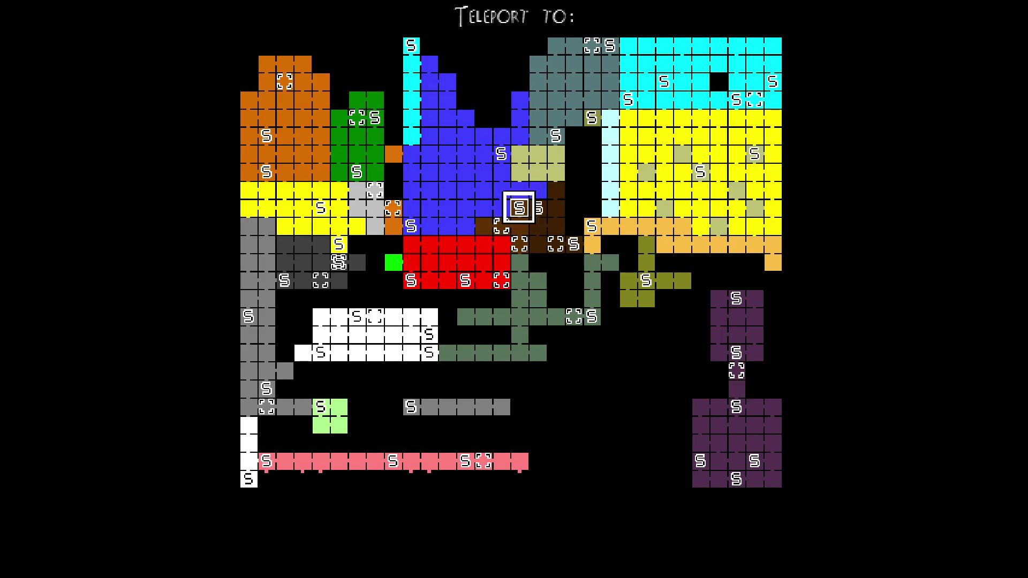
pyautogui.press('Up')
pyautogui.press('Right')
pyautogui.press('Up')
pyautogui.press('Down')
pyautogui.press('Down')
# Arrive at DeepDive, then select the red region and warp to FireCage
pyautogui.press('Return')
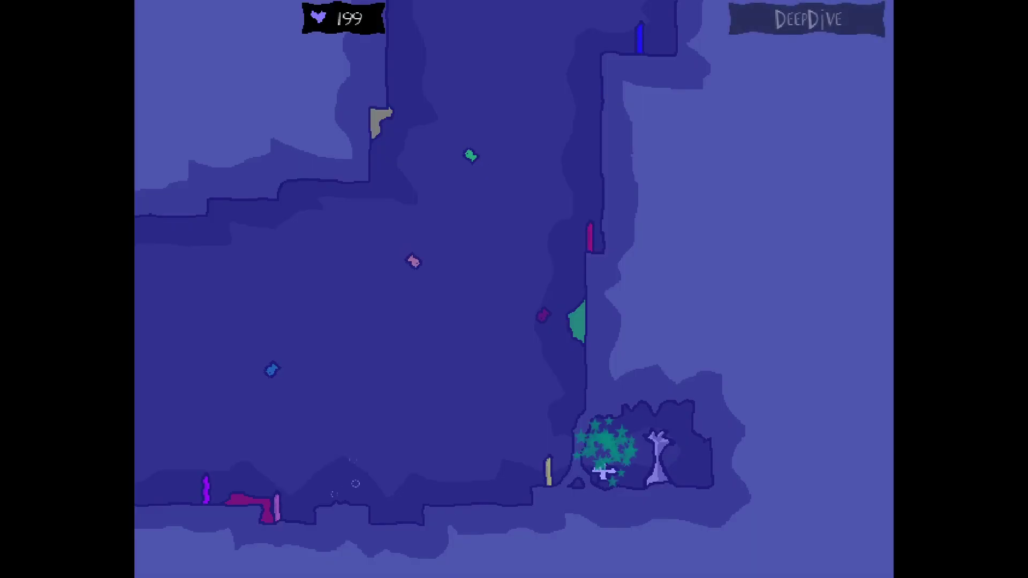
pyautogui.press('Return')
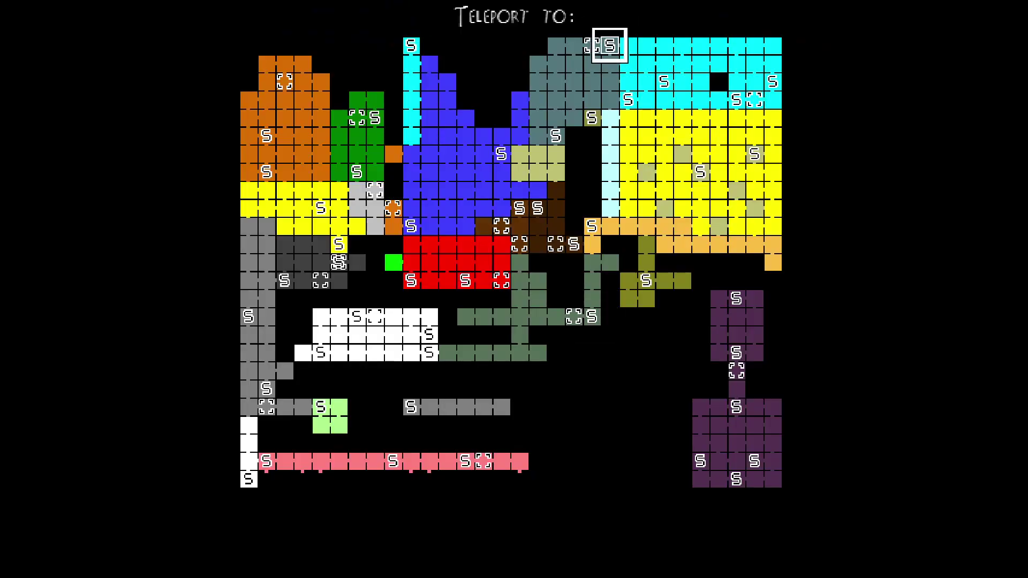
pyautogui.press('Left')
pyautogui.press('Down')
pyautogui.press('Left')
pyautogui.press('Down')
pyautogui.press('Return')
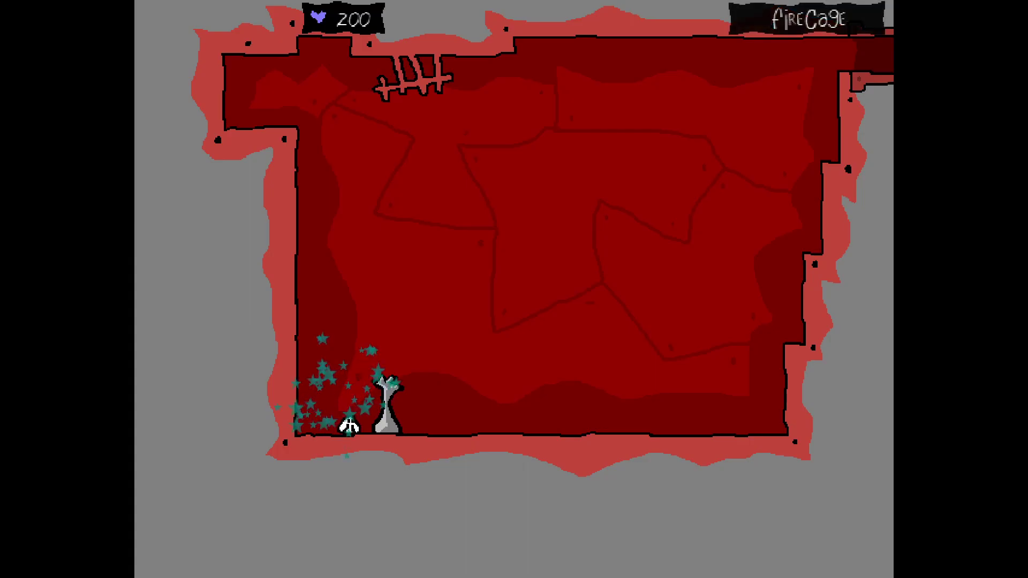
# From FireCage, select the grey cave save point and teleport there
pyautogui.press('Return')
pyautogui.press('Down')
pyautogui.press('Down')
pyautogui.press('Up')
pyautogui.press('Up')
pyautogui.press('Up')
pyautogui.press('Up')
pyautogui.press('Down')
pyautogui.press('Left')
pyautogui.press('Up')
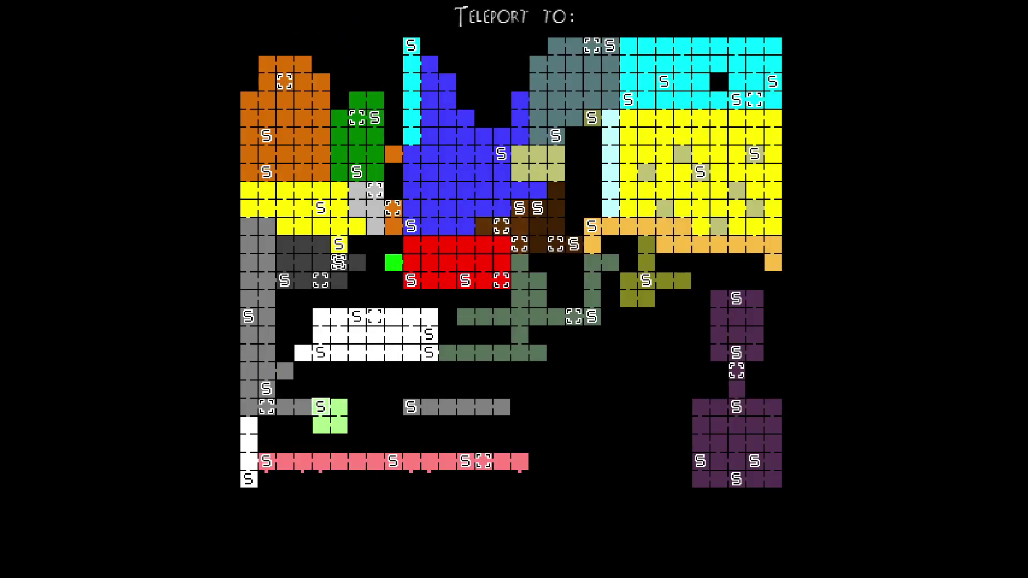
pyautogui.press('Down')
pyautogui.press('Down')
pyautogui.press('Up')
pyautogui.press('Return')
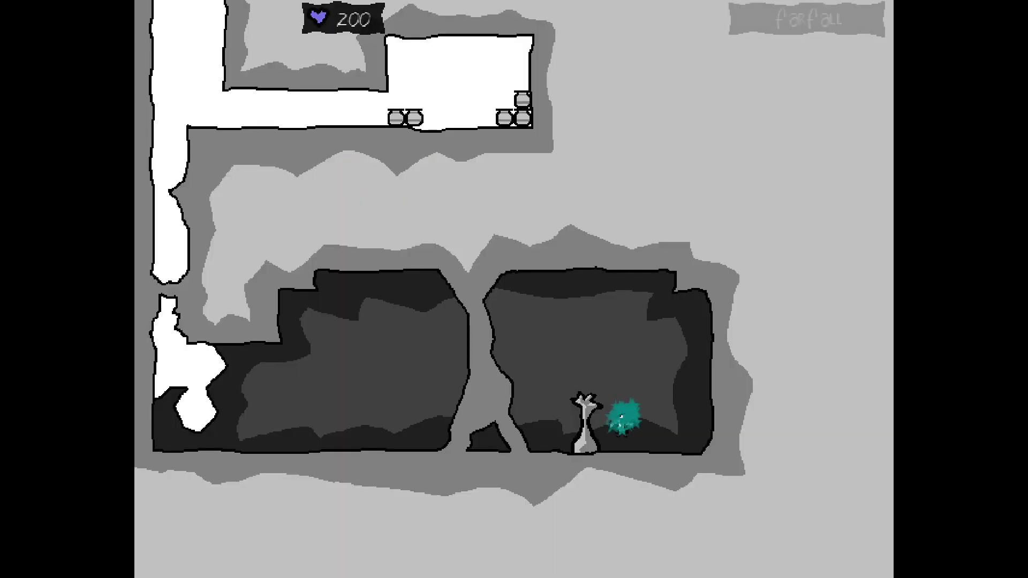
# From the grey cave, select the pink strip and briefly warp to the Library and back
pyautogui.press('Escape')
pyautogui.press('Down')
pyautogui.press('Up')
pyautogui.press('Up')
pyautogui.press('Down')
pyautogui.press('Down')
pyautogui.press('Right')
pyautogui.press('Up')
pyautogui.press('Down')
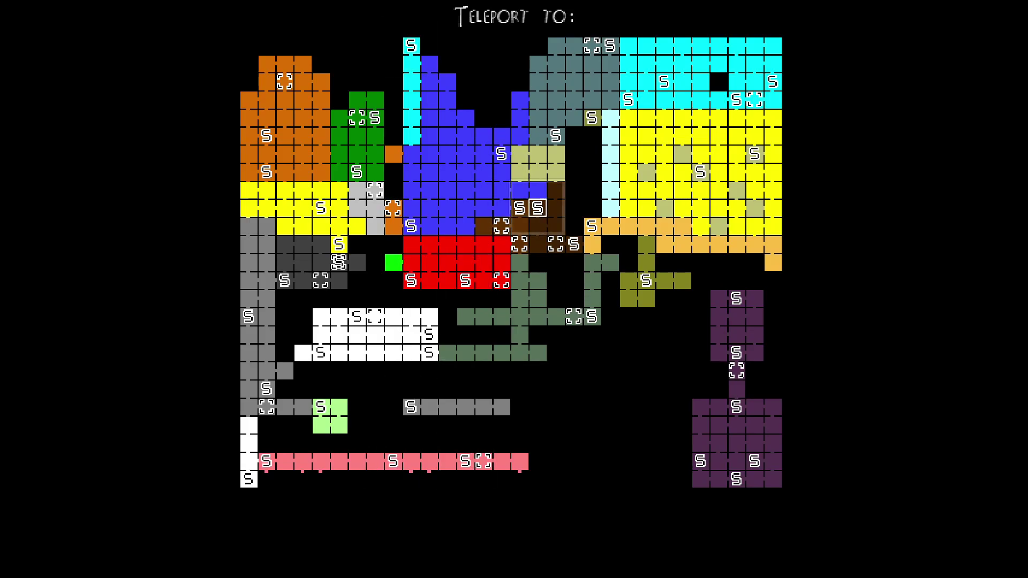
pyautogui.press('Up')
pyautogui.press('Down')
pyautogui.press('Up')
pyautogui.press('Right')
pyautogui.press('Down')
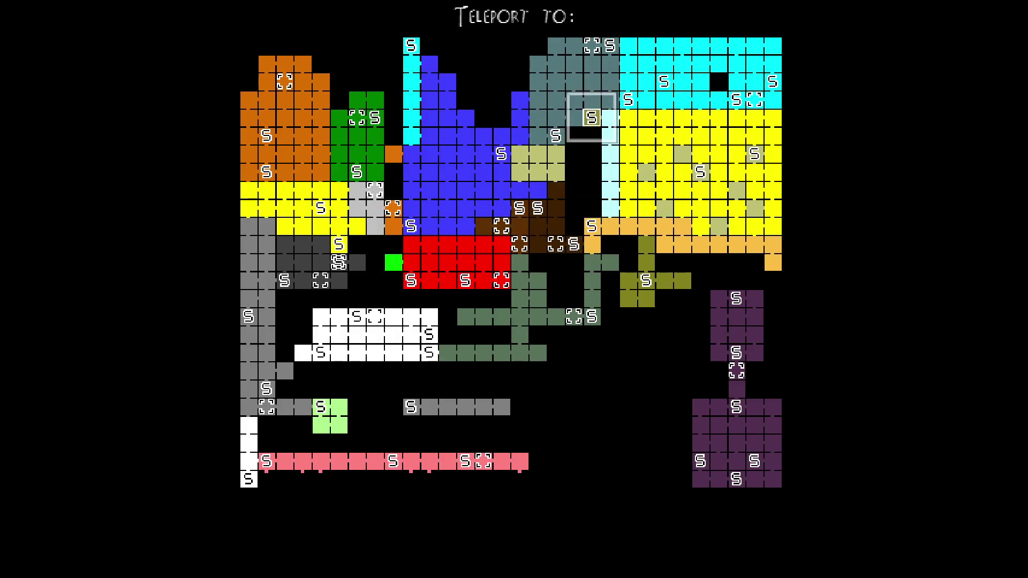
pyautogui.press('Return')
pyautogui.press('Escape')
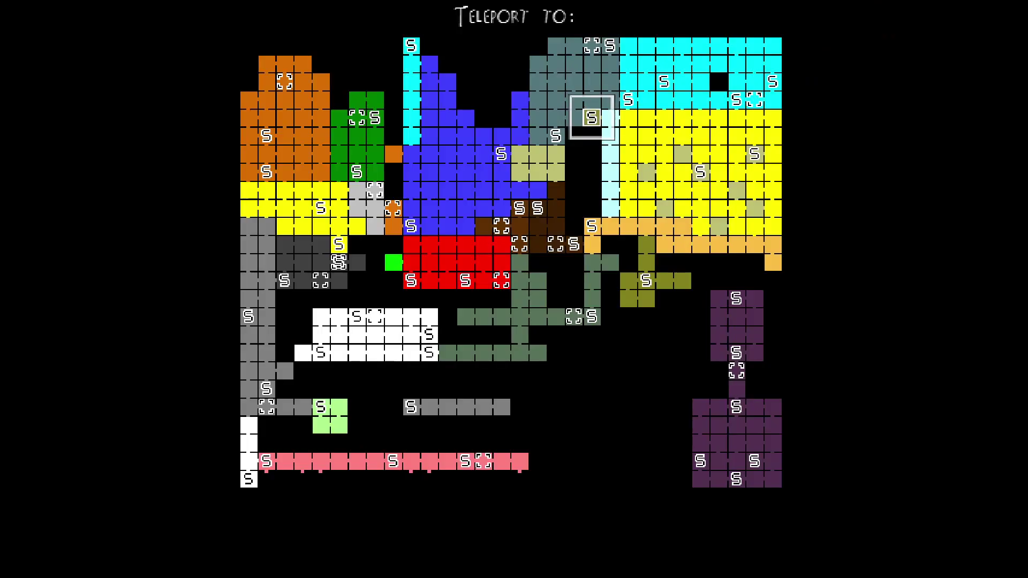
# Warp to IceCastle and bring the teleport map back up toward The Curtain
pyautogui.press('Down')
pyautogui.press('Down')
pyautogui.press('Up')
pyautogui.press('Up')
pyautogui.press('Right')
pyautogui.press('Down')
pyautogui.press('Return')
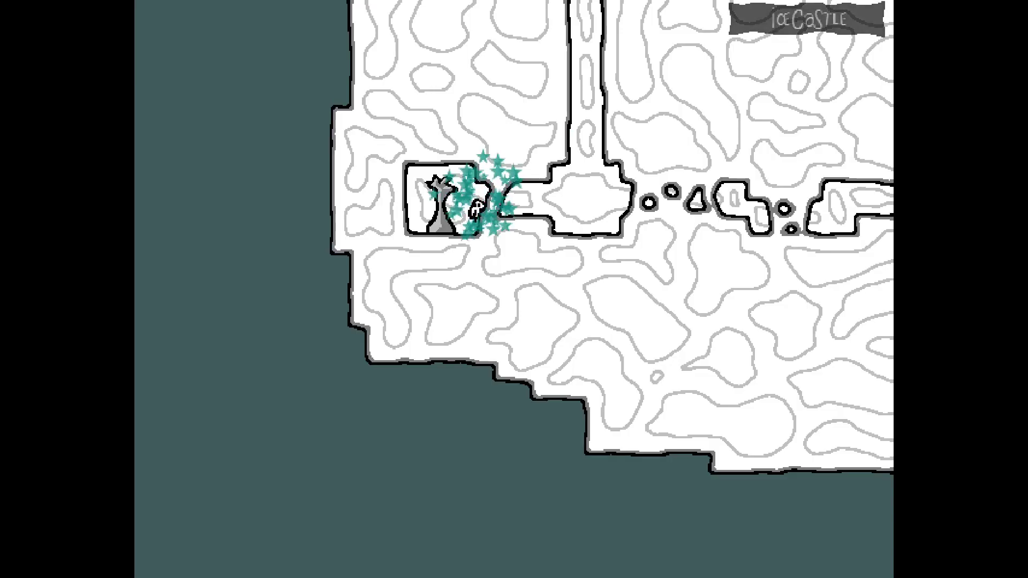
pyautogui.press('Escape')
pyautogui.press('Up')
pyautogui.press('Up')
pyautogui.press('Up')
# Warp to The Curtain, then fall down the cliff wall, grabbing a gem, past Ice Castle
pyautogui.press('Return')
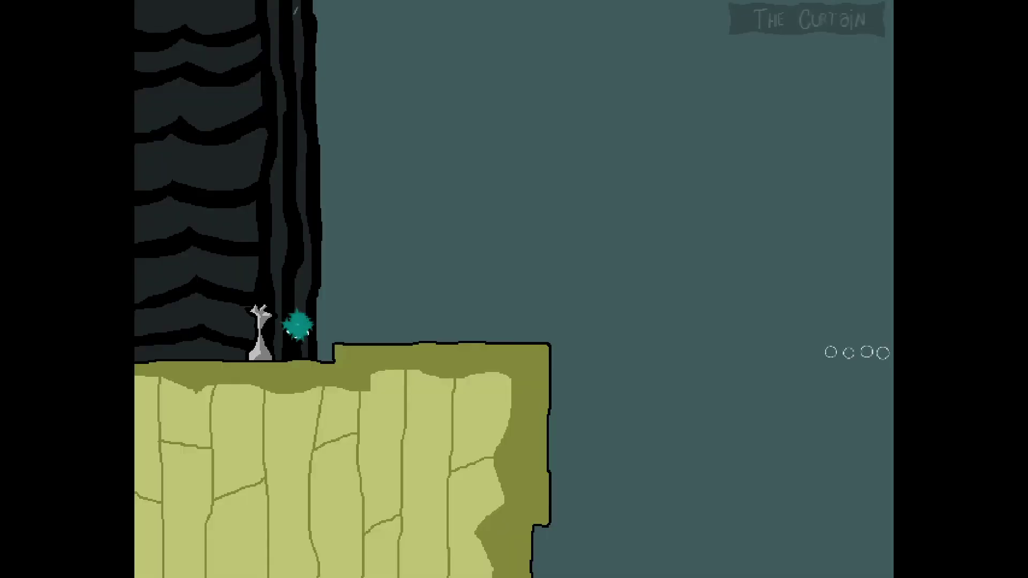
pyautogui.press('Escape')
pyautogui.press('Escape')
pyautogui.press('Right')
pyautogui.press('Right')
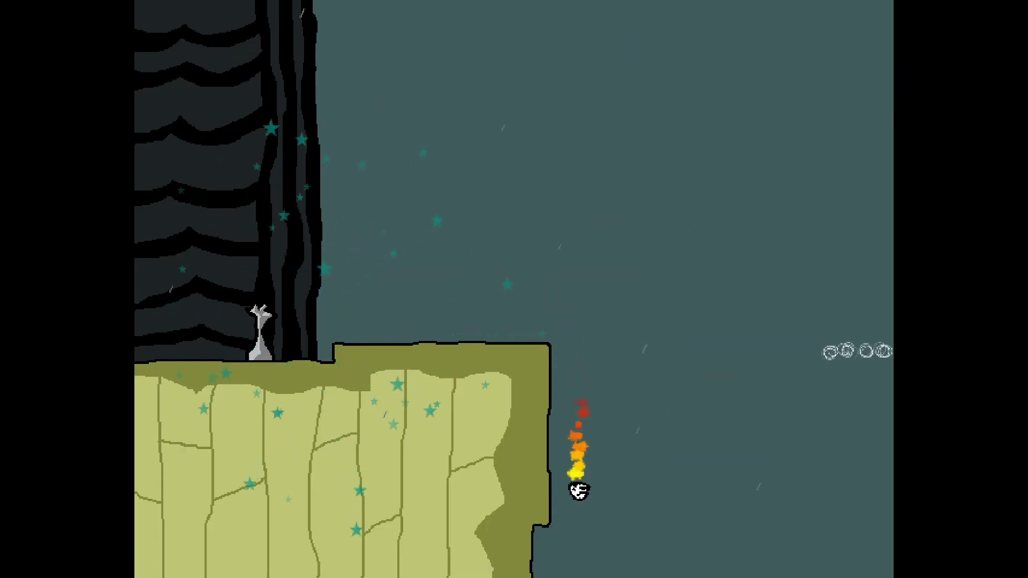
pyautogui.press('Left')
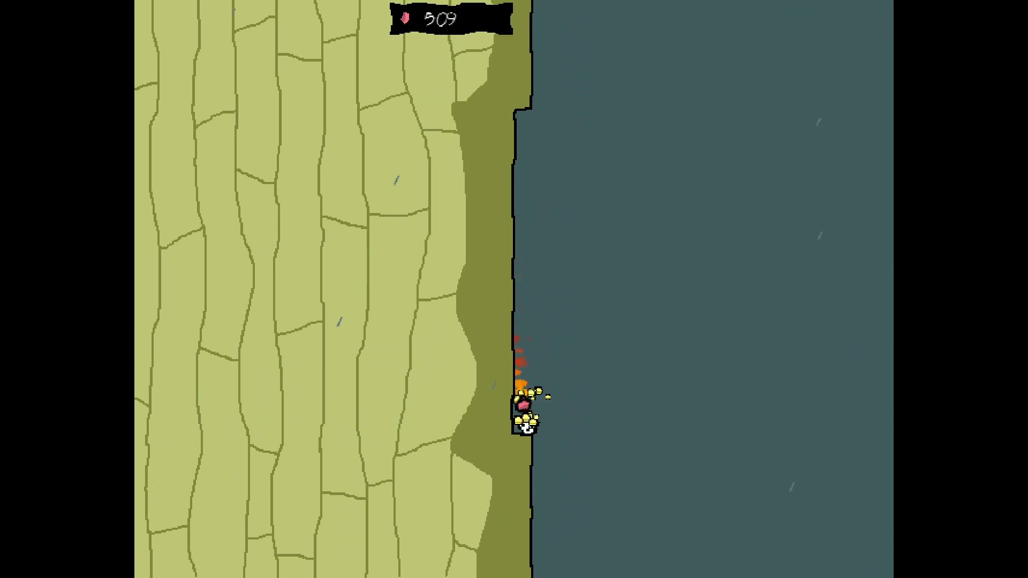
pyautogui.press('Right')
pyautogui.press('Escape')
pyautogui.press('Escape')
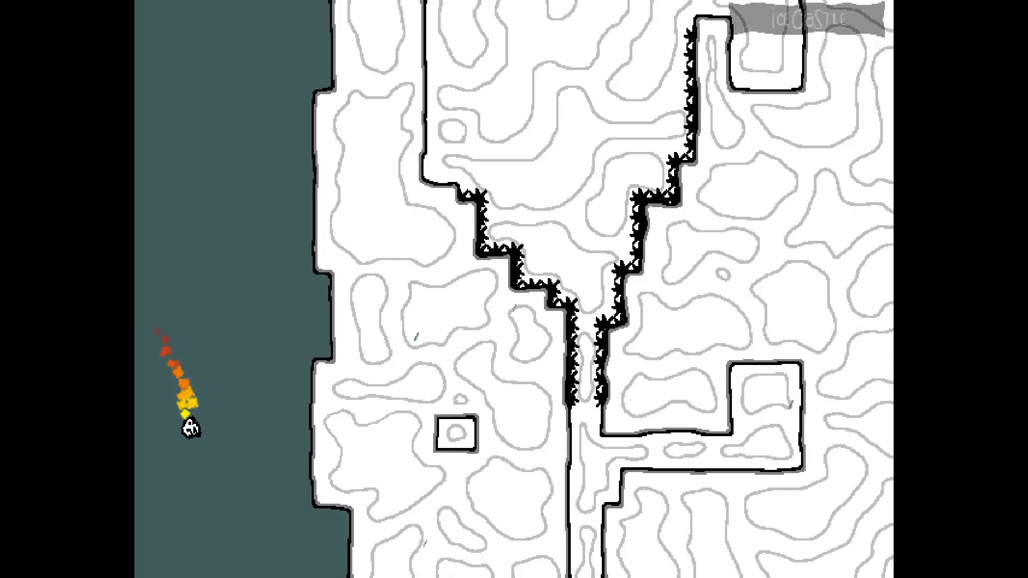
pyautogui.press('Escape')
pyautogui.press('Escape')
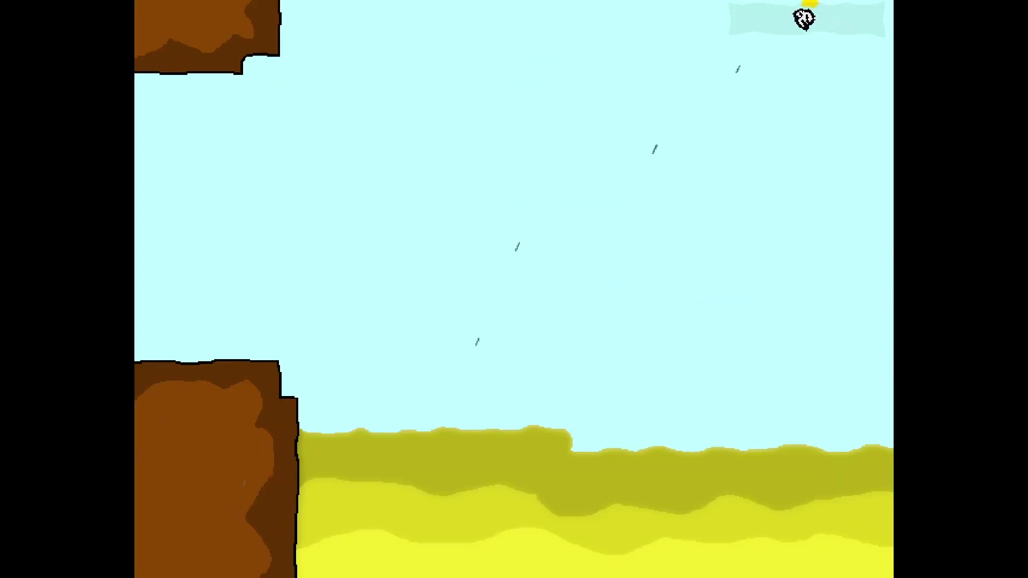
# Steer over the sand into the LongBeach cave statue and open Teleport To
pyautogui.press('Left')
pyautogui.press('Left')
pyautogui.press('Up')
pyautogui.press('Left')
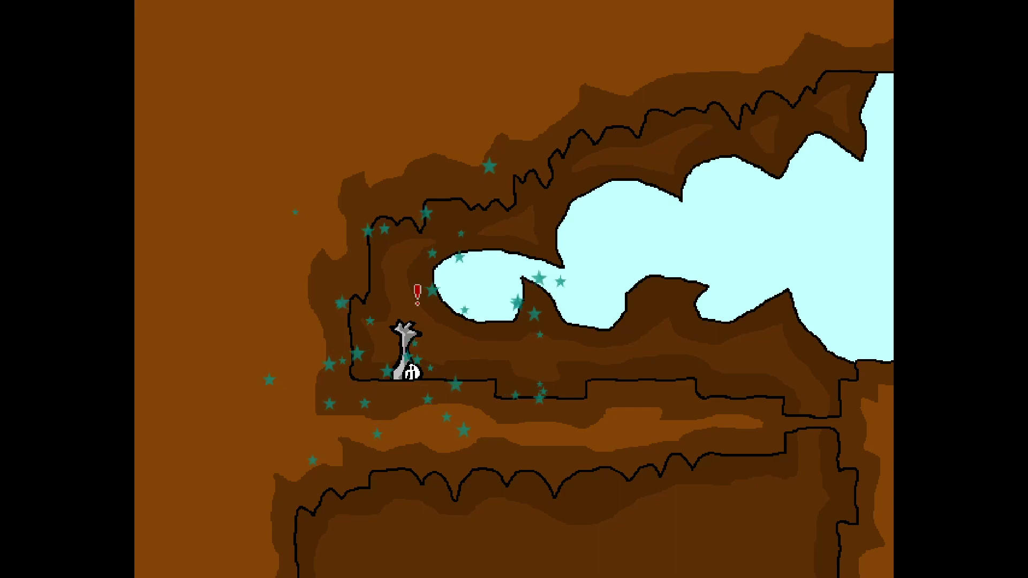
pyautogui.press('Return')
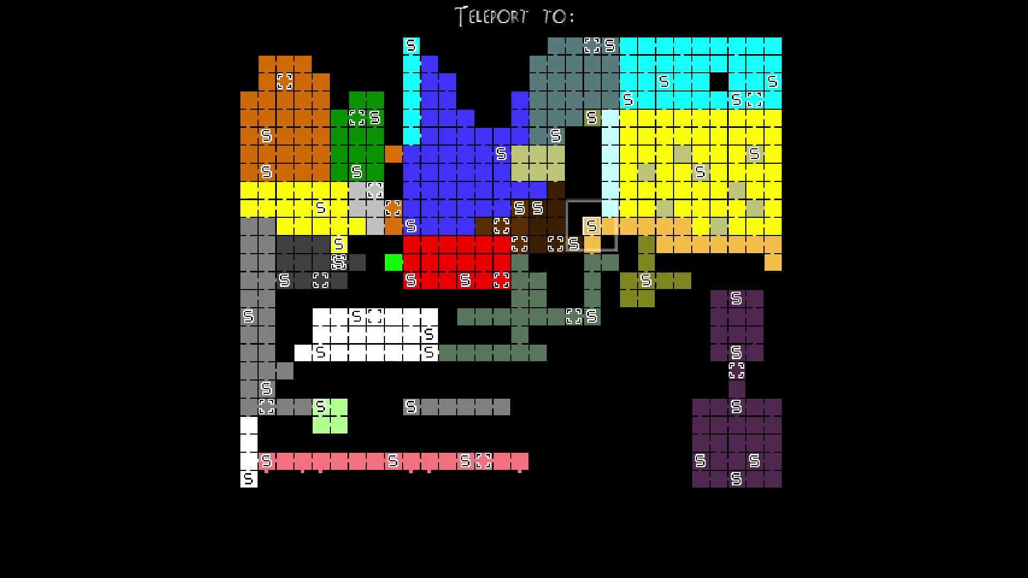
# Select the purple mountain save point on the teleport map and warp to MountSide
pyautogui.press('Up')
pyautogui.press('Left')
pyautogui.press('Left')
pyautogui.press('Down')
pyautogui.press('Left')
pyautogui.press('Up')
pyautogui.press('Down')
pyautogui.press('Return')
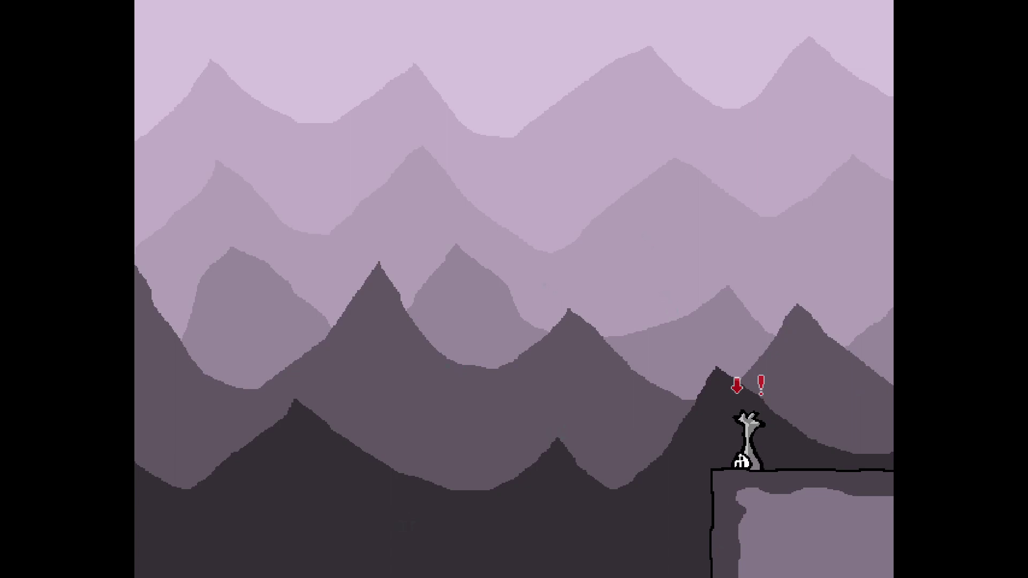
# Warp from MountSide to the Long Beach cave statue, then reopen the map there
pyautogui.press('Down')
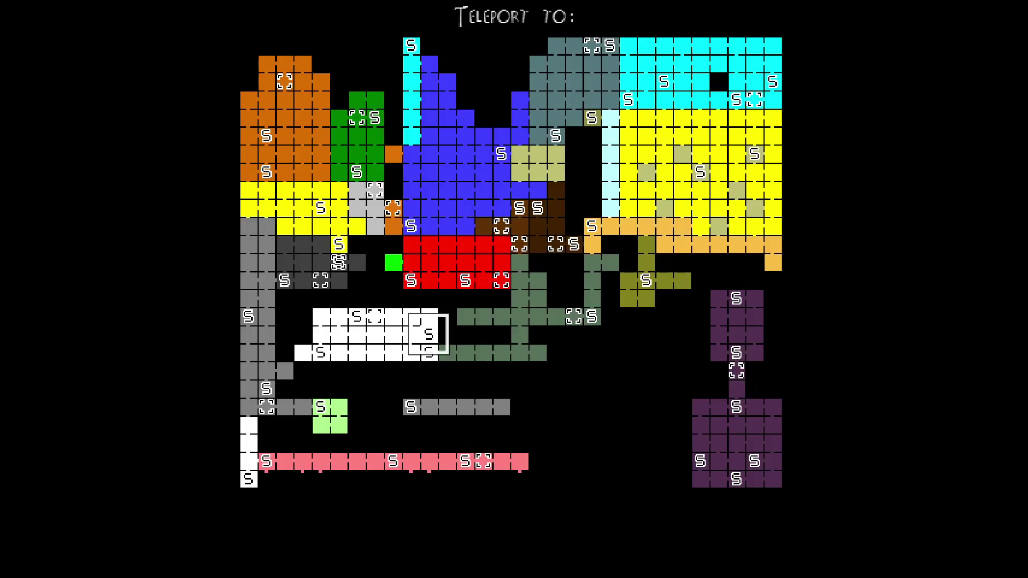
pyautogui.press('Right')
pyautogui.press('Right')
pyautogui.press('Right')
pyautogui.press('Return')
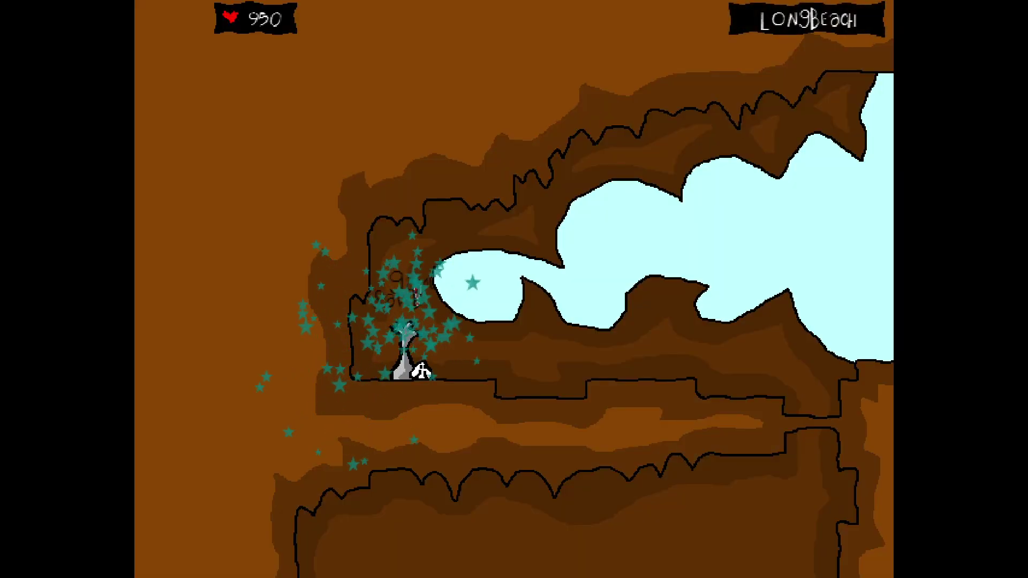
pyautogui.press('Left')
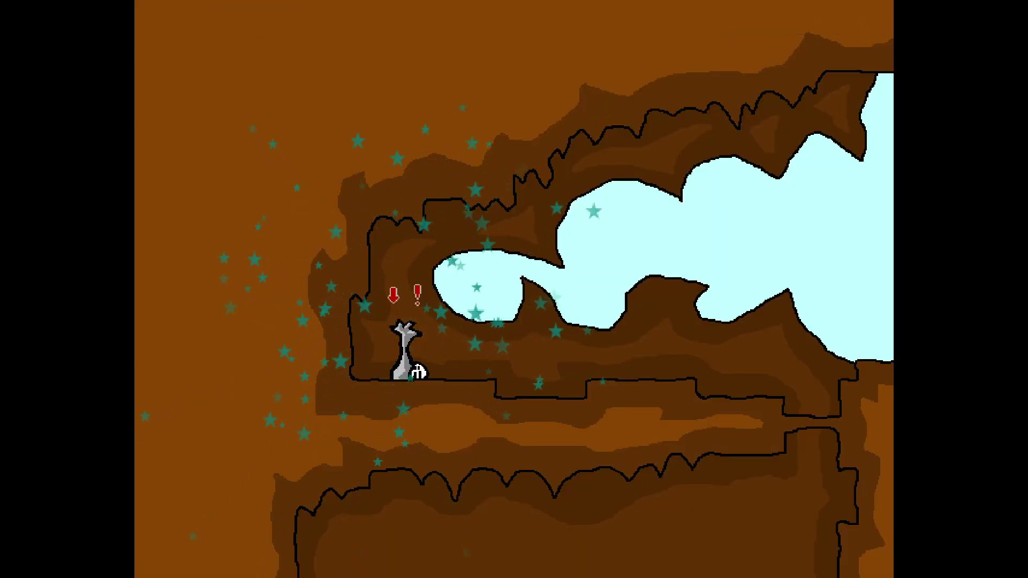
pyautogui.press('Down')
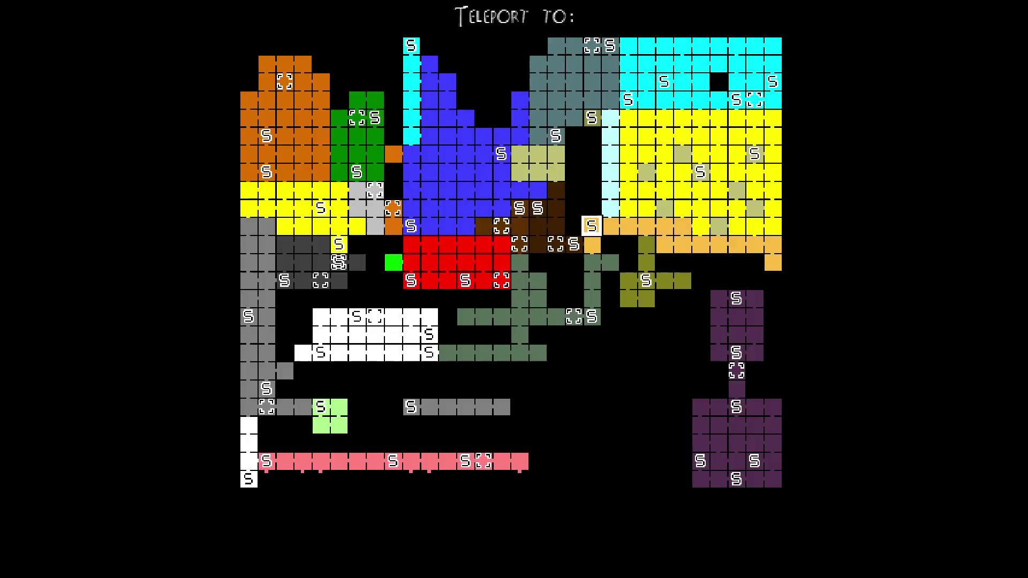
# Warp to the Library and fly left along the corridor and down the stairs
pyautogui.press('Up')
pyautogui.press('Return')
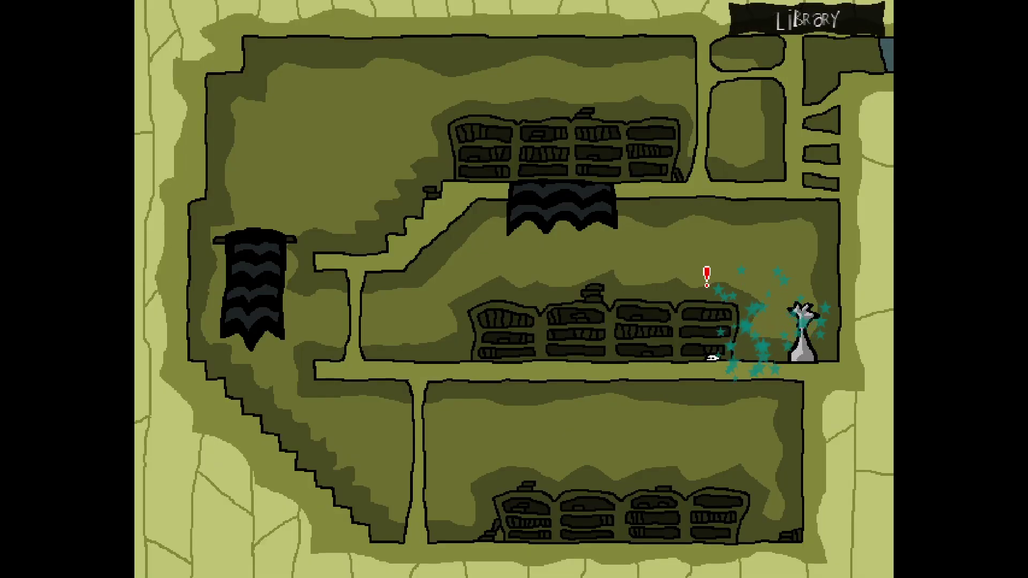
pyautogui.press('Left')
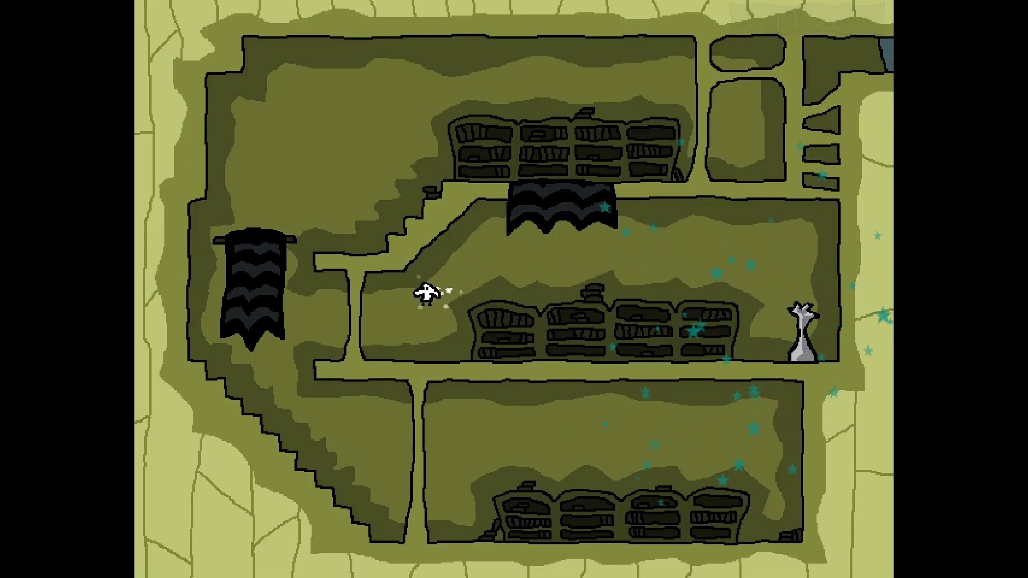
pyautogui.press('Left')
pyautogui.press('Down')
pyautogui.press('Right')
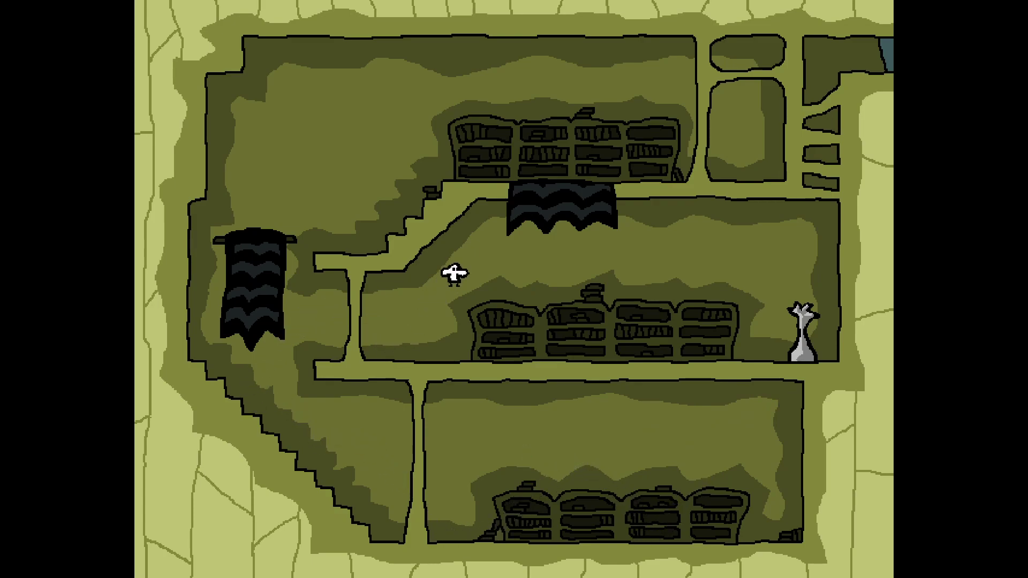
# Fly back to the Library statue and move the map cursor toward the cyan Ice Castle
pyautogui.press('Right')
pyautogui.press('Down')
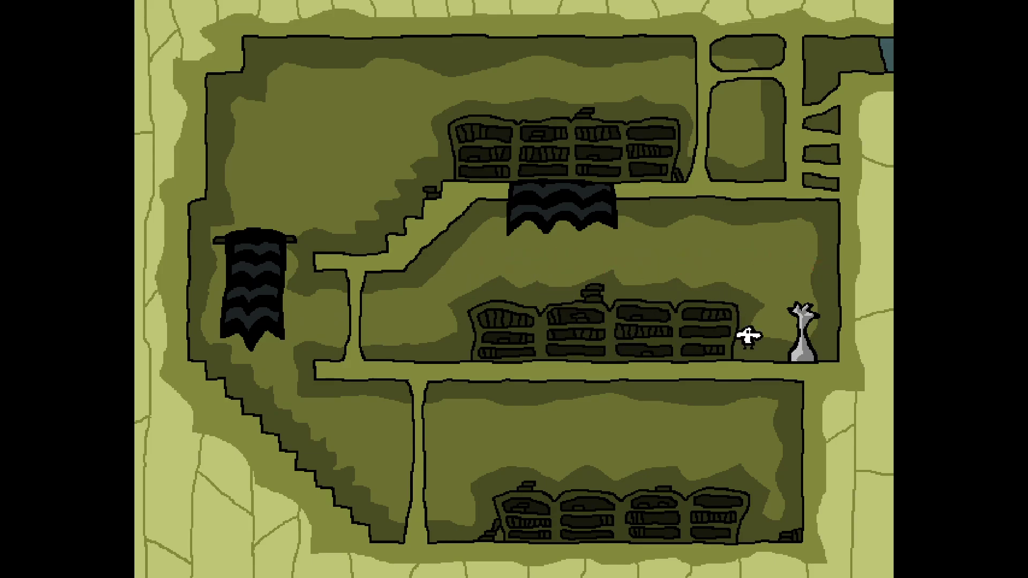
pyautogui.press('Right')
pyautogui.press('Down')
pyautogui.press('Down')
pyautogui.press('Up')
pyautogui.press('Up')
pyautogui.press('Up')
pyautogui.press('Right')
pyautogui.press('Down')
# Warp to the Ice Castle, walk right through its corridor, and glance at the pause map
pyautogui.press('Return')
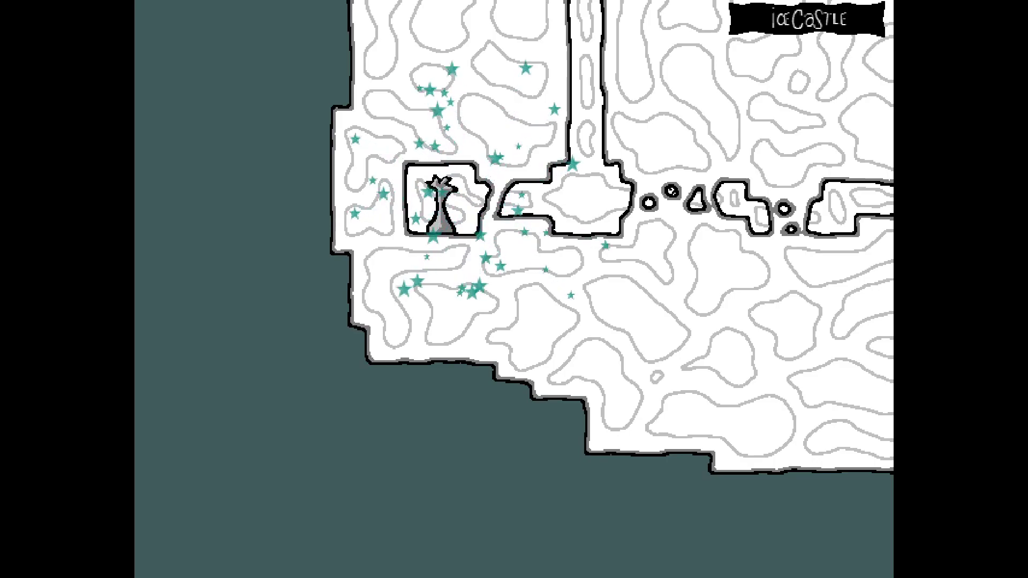
pyautogui.press('Right')
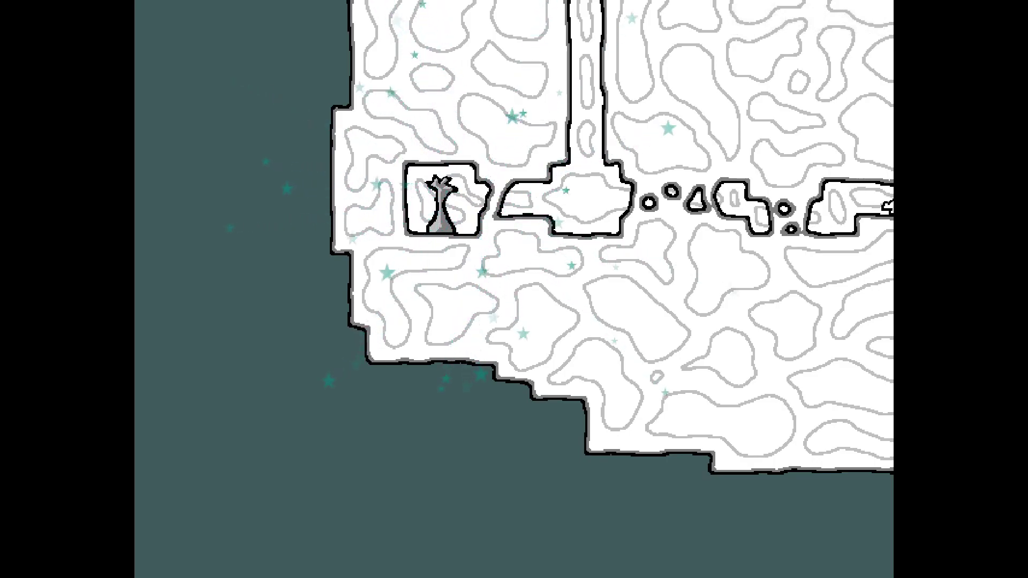
pyautogui.press('Right')
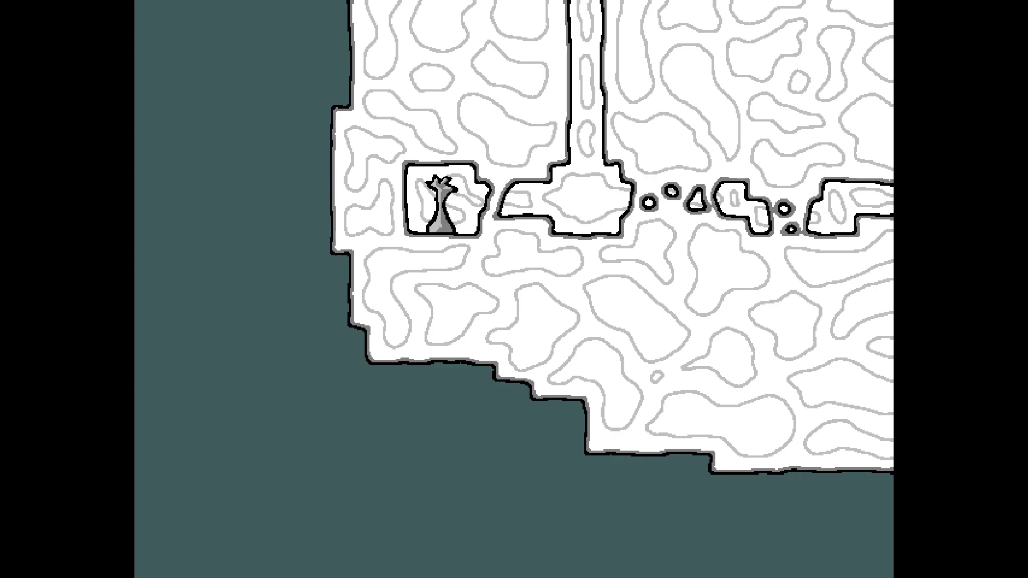
pyautogui.press('Escape')
pyautogui.press('Escape')
# Jump and fly around the cave room, then drop into the left chamber
pyautogui.press('Right')
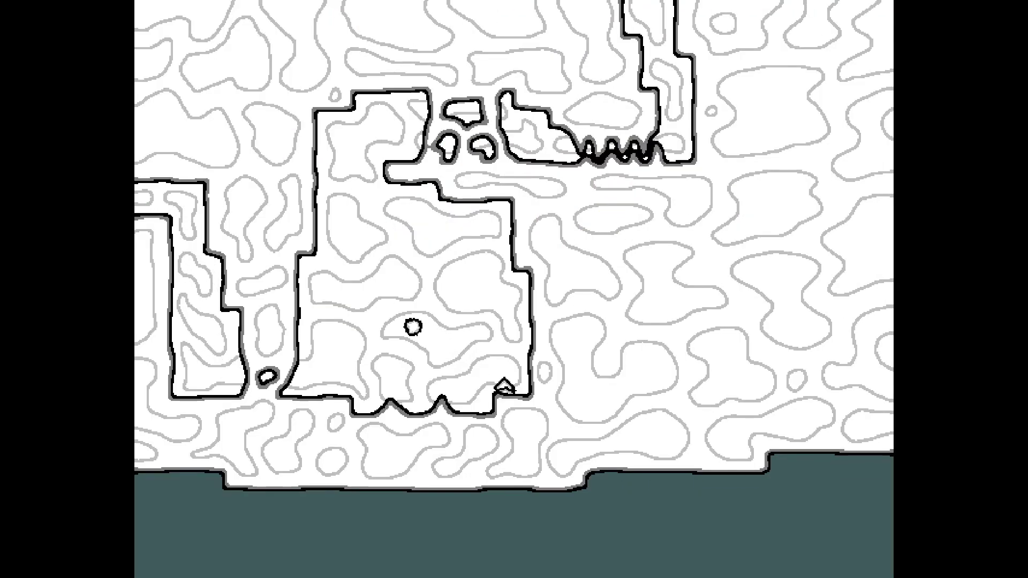
pyautogui.press('Left')
pyautogui.press('Up')
pyautogui.press('Right')
pyautogui.press('Left')
pyautogui.press('Up')
pyautogui.press('Up')
pyautogui.press('Left')
pyautogui.press('Left')
pyautogui.press('Left')
pyautogui.press('Up')
pyautogui.press('Up')
pyautogui.press('Up')
pyautogui.press('Right')
# Restart from the last save using Quit on the pause Options page
pyautogui.press('Escape')
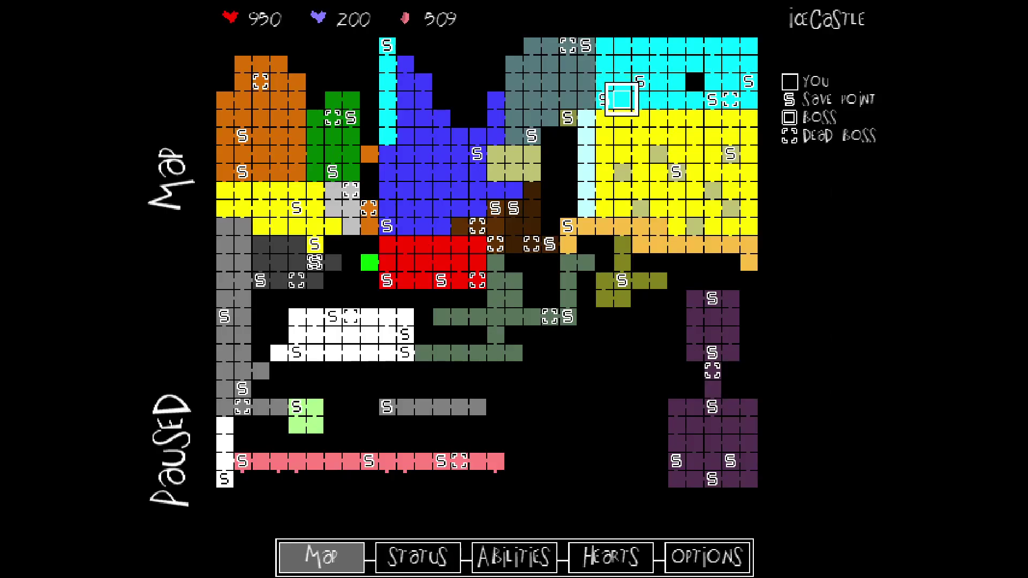
pyautogui.press('space')
pyautogui.press('space')
pyautogui.press('Left')
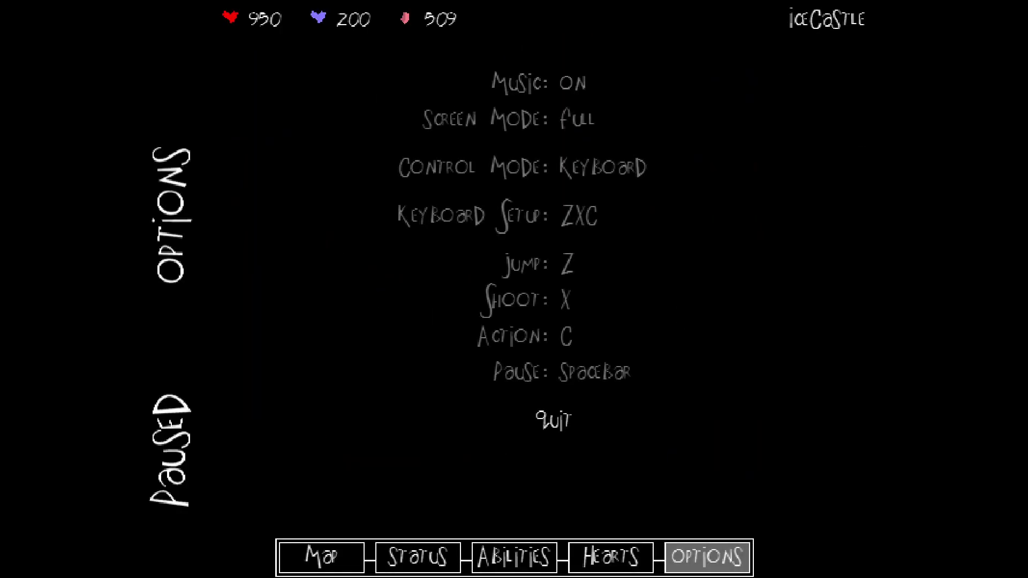
pyautogui.press('z')
pyautogui.press('Down')
pyautogui.press('z')
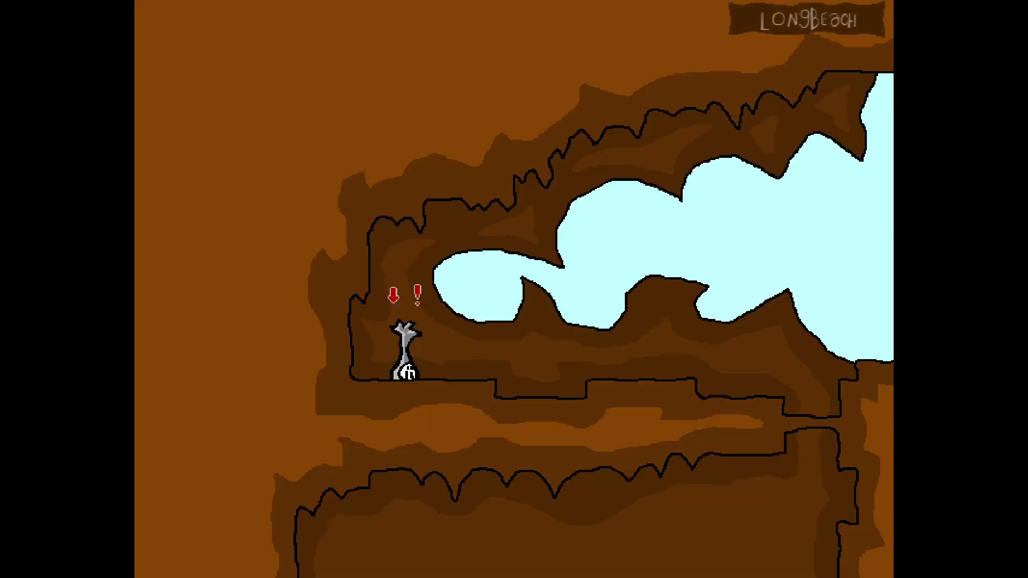
# Select the Farfall save point on the teleport map and warp there
pyautogui.press('F1')
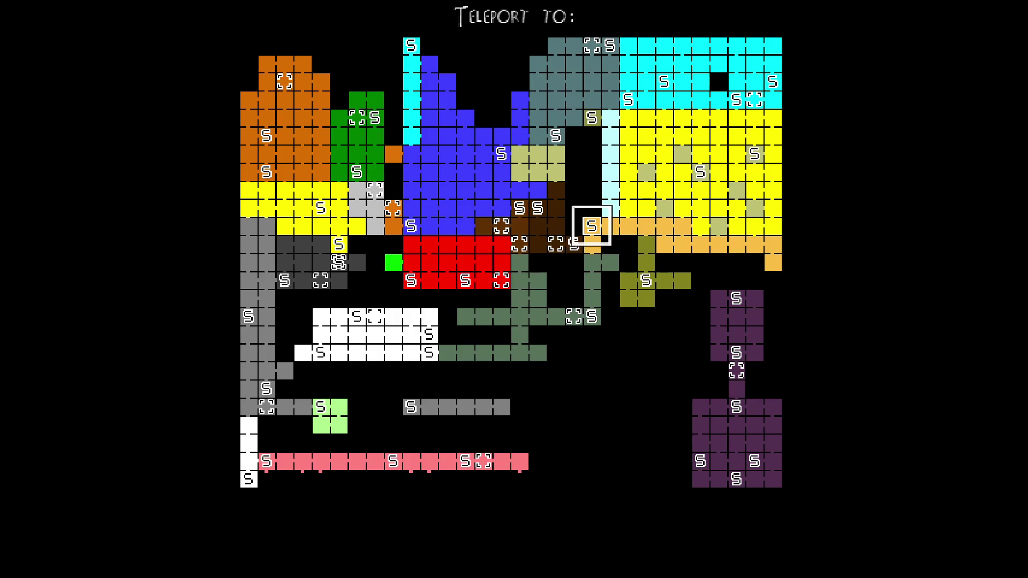
pyautogui.press('Left')
pyautogui.press('Left')
pyautogui.press('Left')
pyautogui.press('Left')
pyautogui.press('Left')
pyautogui.press('Left')
pyautogui.press('Left')
pyautogui.press('Left')
pyautogui.press('Up')
pyautogui.press('Up')
pyautogui.press('Left')
pyautogui.press('Down')
pyautogui.press('Down')
pyautogui.press('Down')
pyautogui.press('Down')
pyautogui.press('Down')
pyautogui.press('Up')
pyautogui.press('Return')
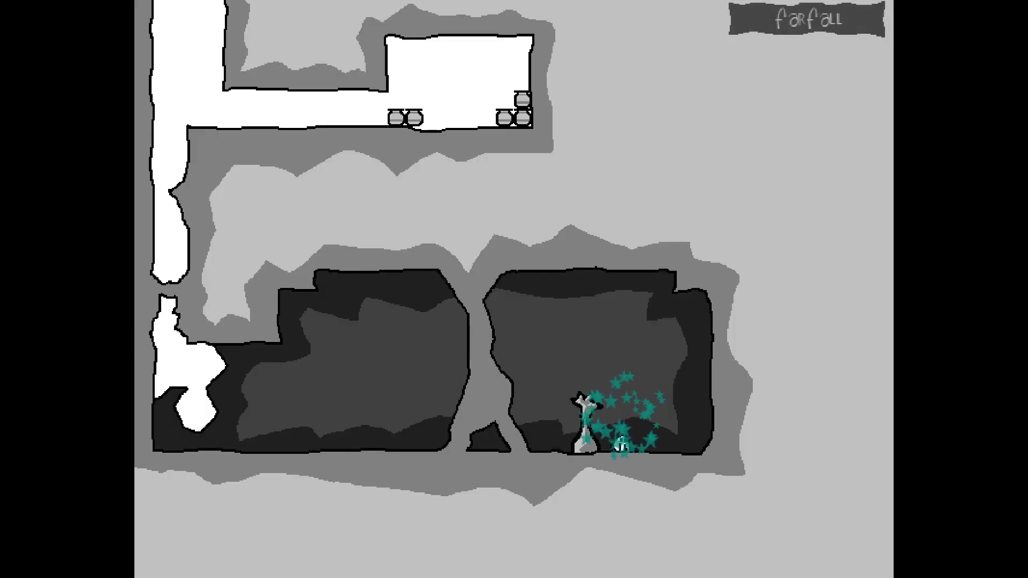
# Fly around the Farfall room, then return to its statue for the teleport map
pyautogui.press('Left')
pyautogui.press('Left')
pyautogui.press('Up')
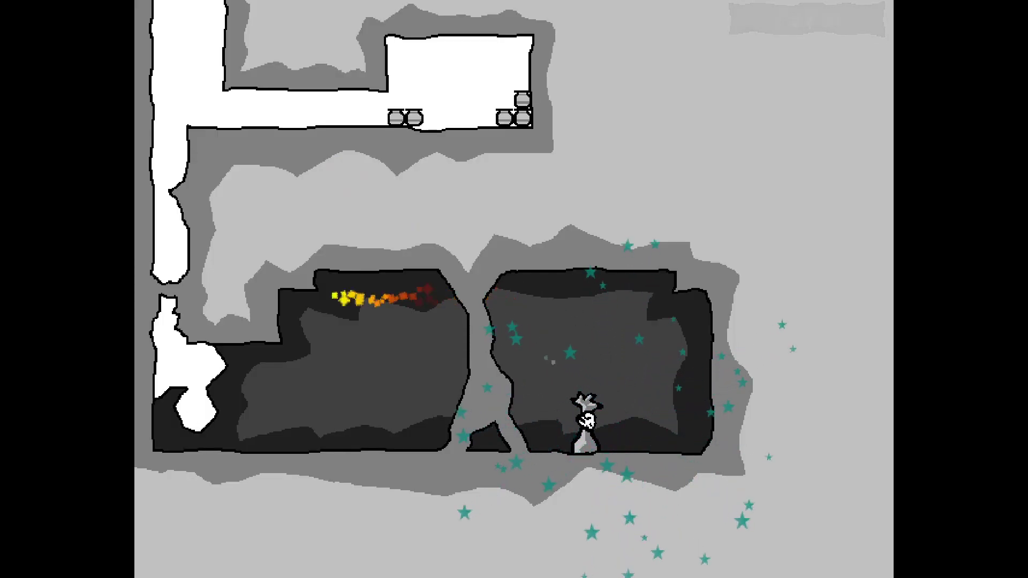
pyautogui.press('Right')
pyautogui.press('Up')
pyautogui.press('Left')
pyautogui.press('Down')
pyautogui.press('Left')
pyautogui.press('Return')
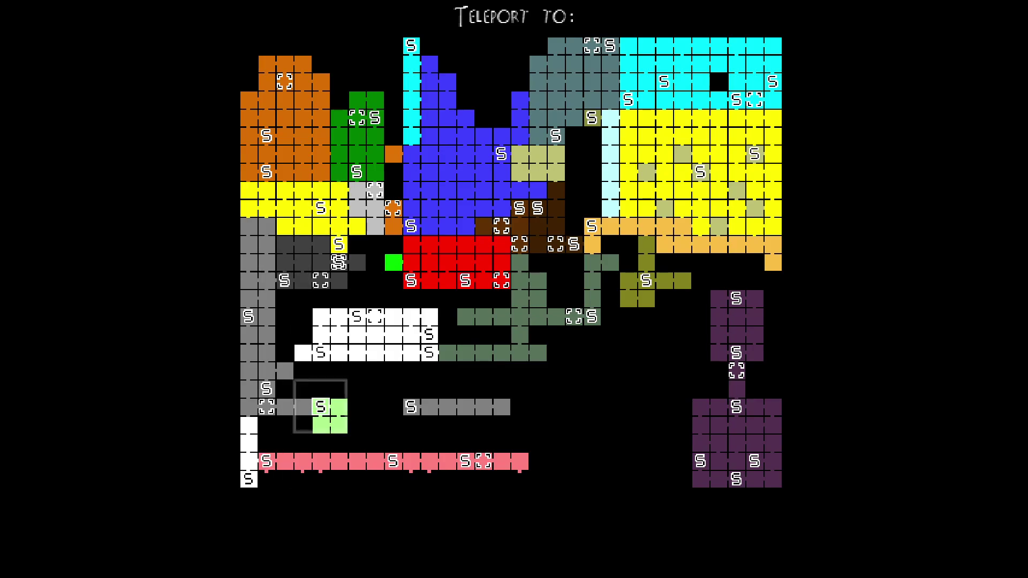
# Choose the DeepDive save point on the teleport map and warp there
pyautogui.press('Up')
pyautogui.press('Down')
pyautogui.press('Up')
pyautogui.press('Up')
pyautogui.press('Right')
pyautogui.press('Down')
pyautogui.press('Right')
pyautogui.press('Up')
pyautogui.press('Right')
pyautogui.press('Left')
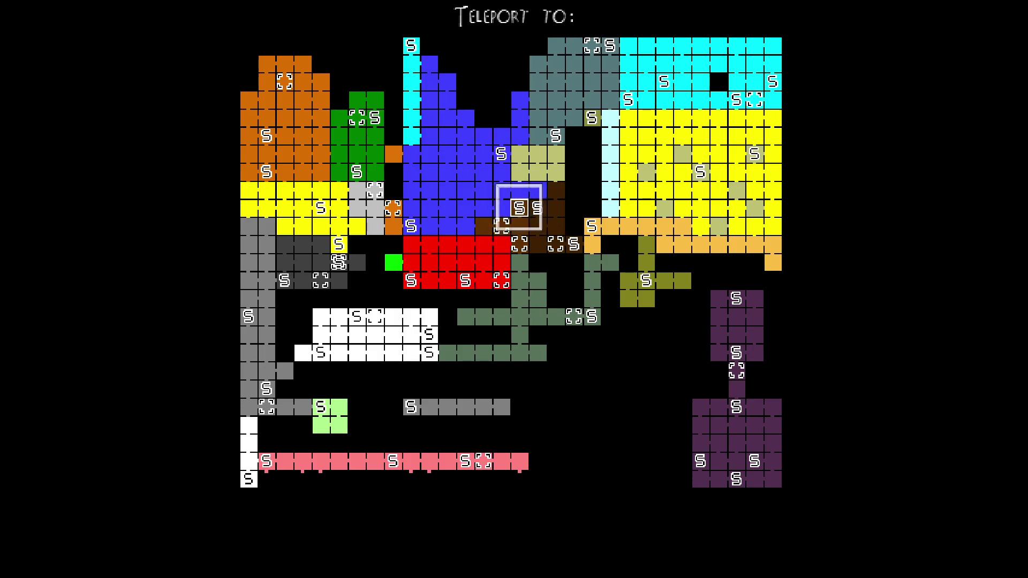
pyautogui.press('Right')
pyautogui.press('Right')
pyautogui.press('Down')
pyautogui.press('Up')
pyautogui.press('Down')
pyautogui.press('Down')
pyautogui.press('Return')
# Briefly pause, then open and close the teleport map before resuming
pyautogui.press('space')
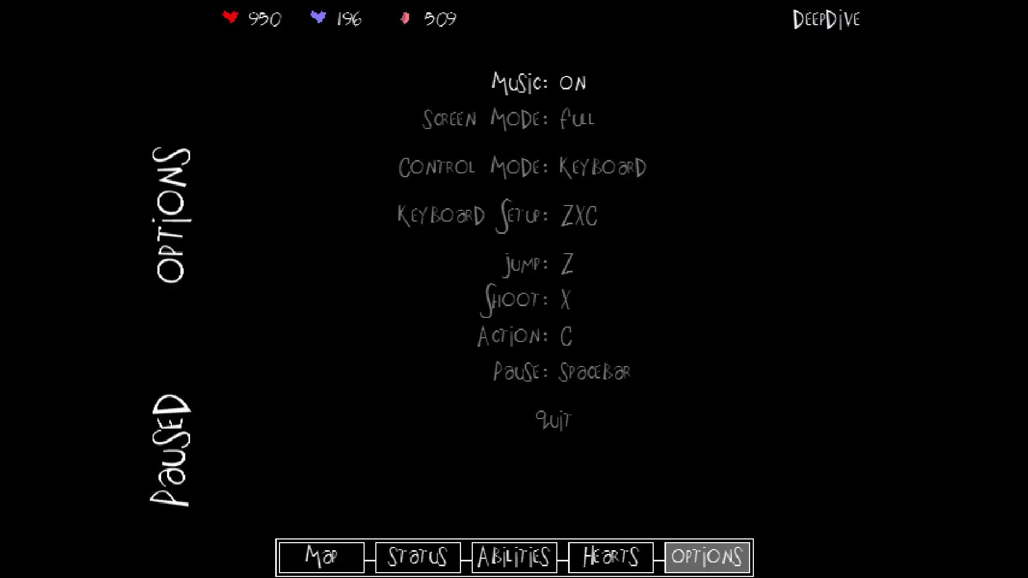
pyautogui.press('space')
pyautogui.press('c')
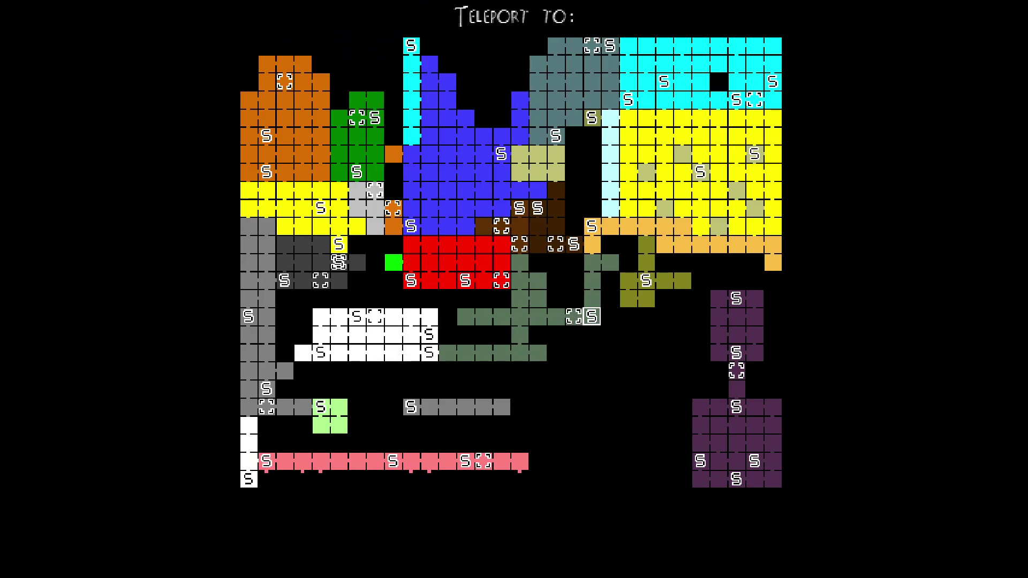
pyautogui.press('Return')
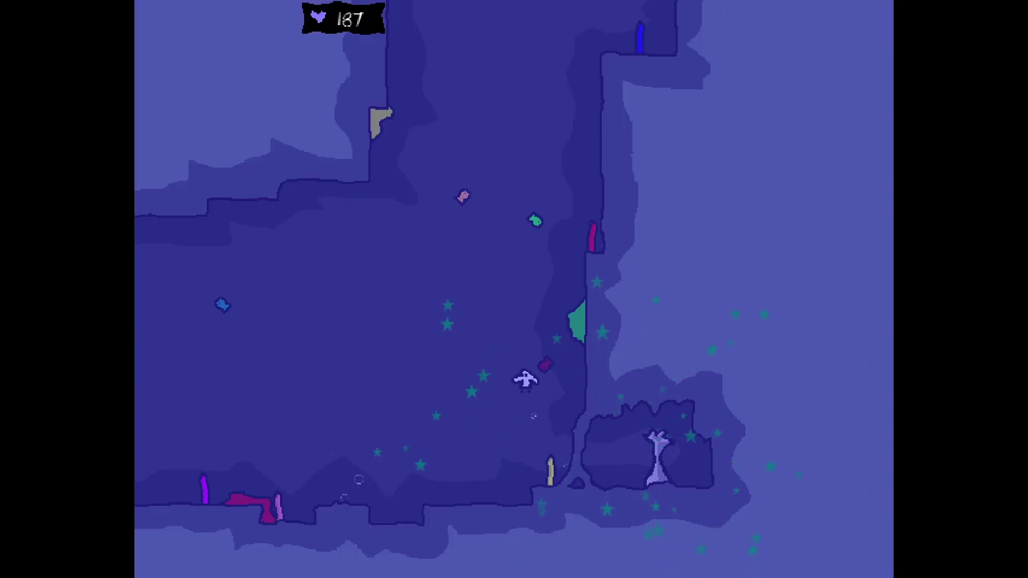
# Swim up-left, down the left side, and right along the cavern floor
pyautogui.press('Left')
pyautogui.press('Up')
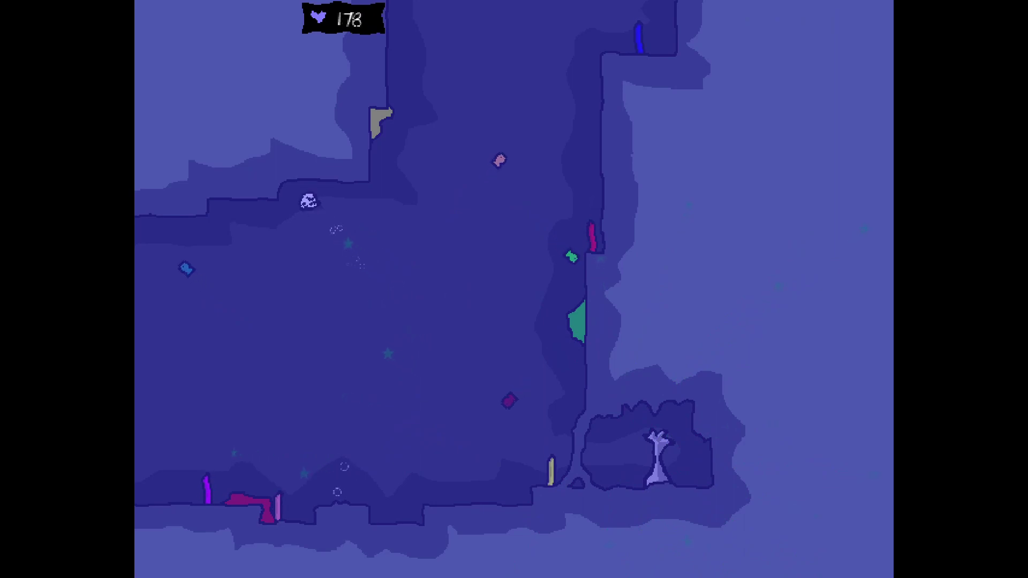
pyautogui.press('Left')
pyautogui.press('Down')
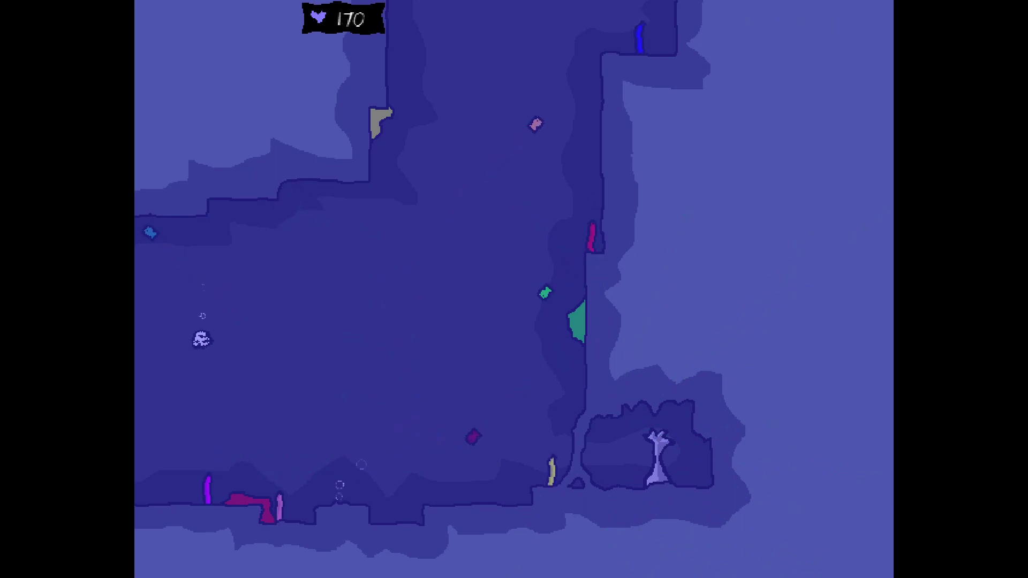
pyautogui.press('Down')
pyautogui.press('Down')
pyautogui.press('Right')
pyautogui.press('Right')
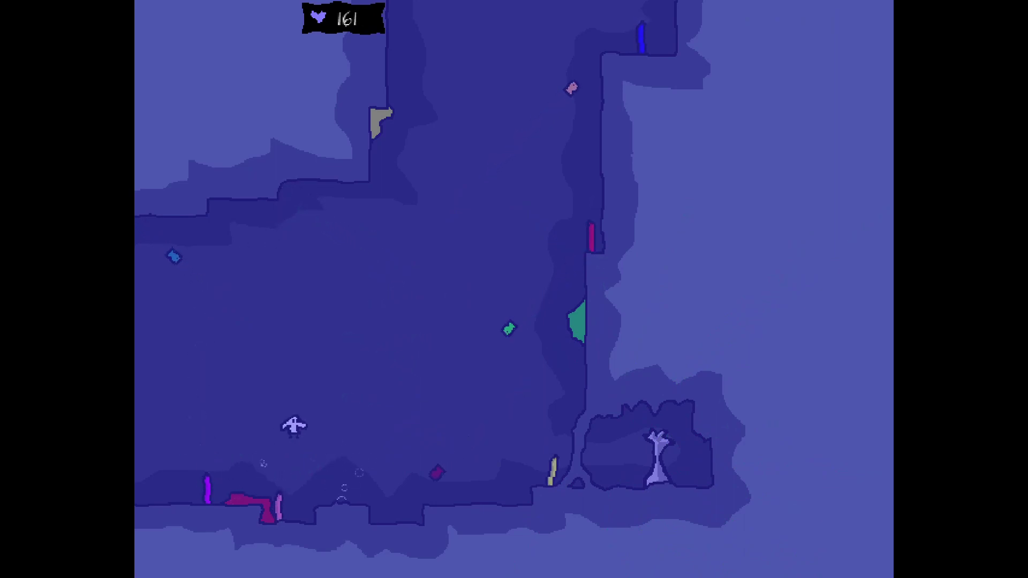
# Check the world map, swim into the neighbouring area, and check it again
pyautogui.press('space')
pyautogui.press('Right')
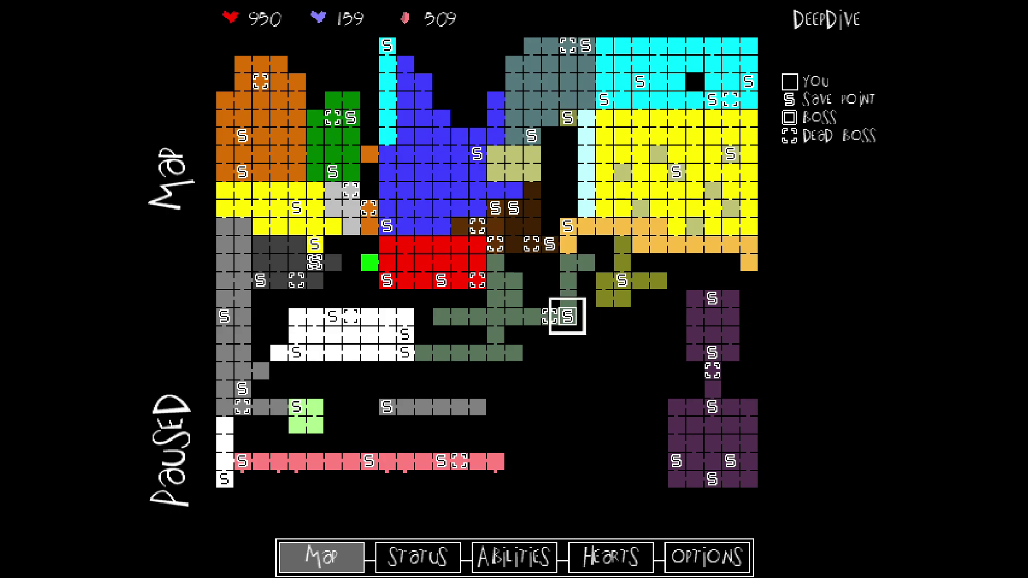
pyautogui.press('space')
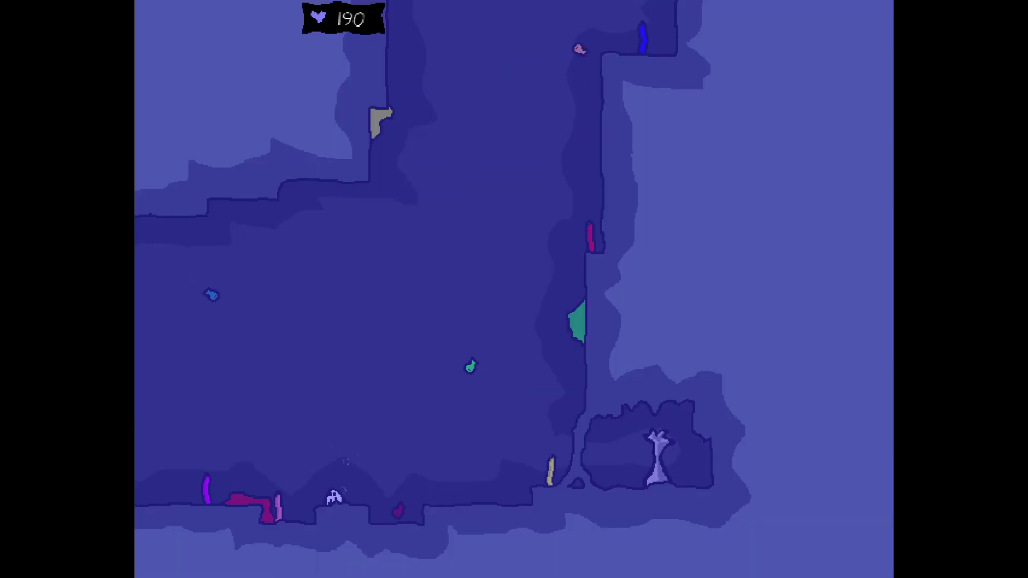
pyautogui.press('Left')
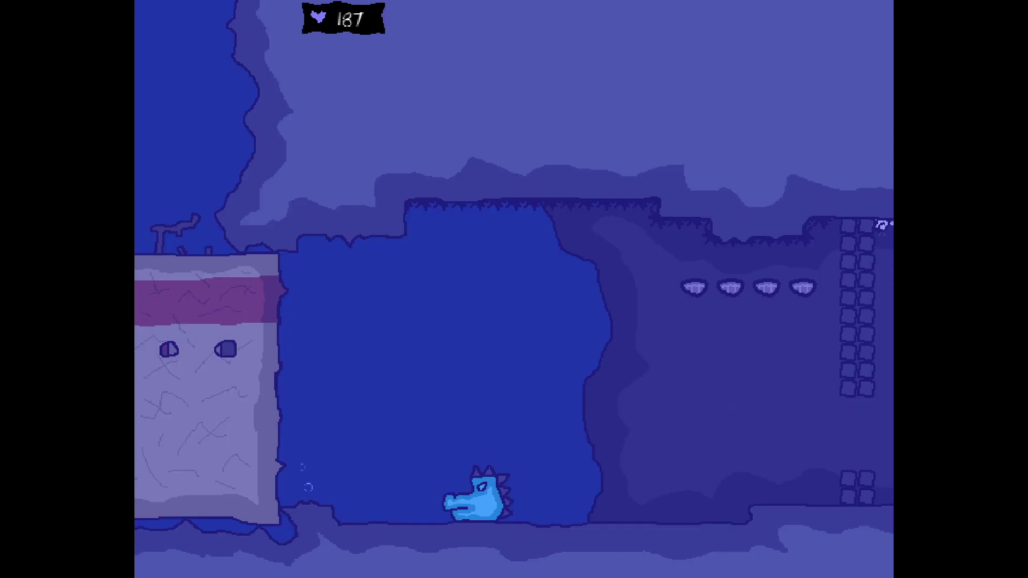
pyautogui.press('Escape')
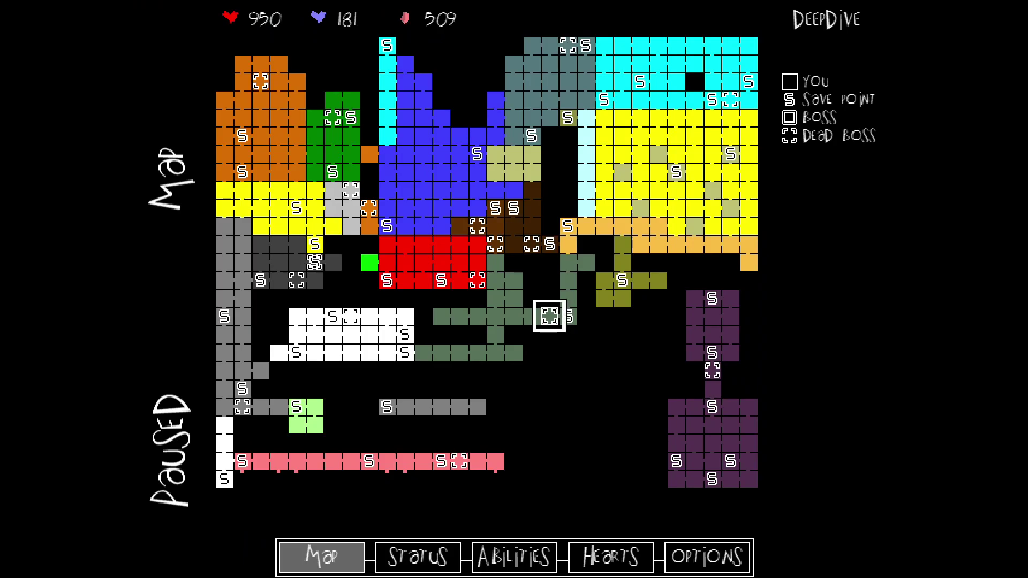
pyautogui.press('Escape')
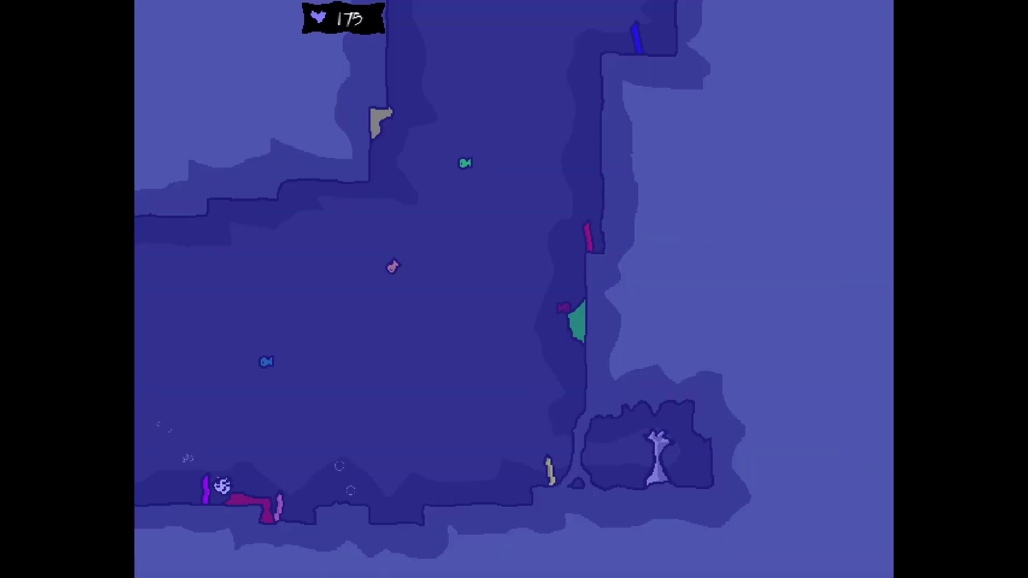
# Swim across the floor and up-right to the save statue for teleport destinations
pyautogui.press('Right')
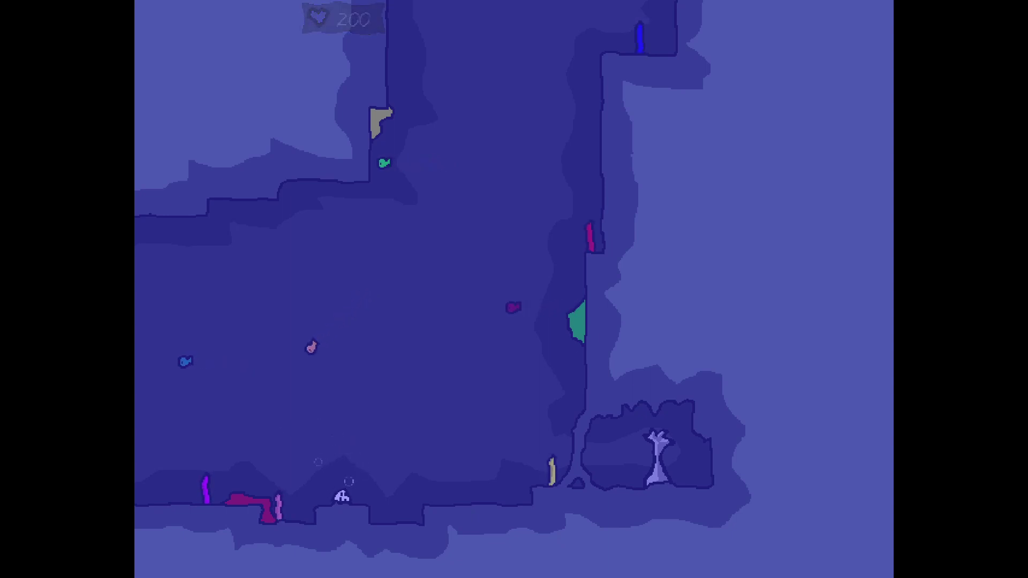
pyautogui.press('Up')
pyautogui.press('Right')
pyautogui.press('Right')
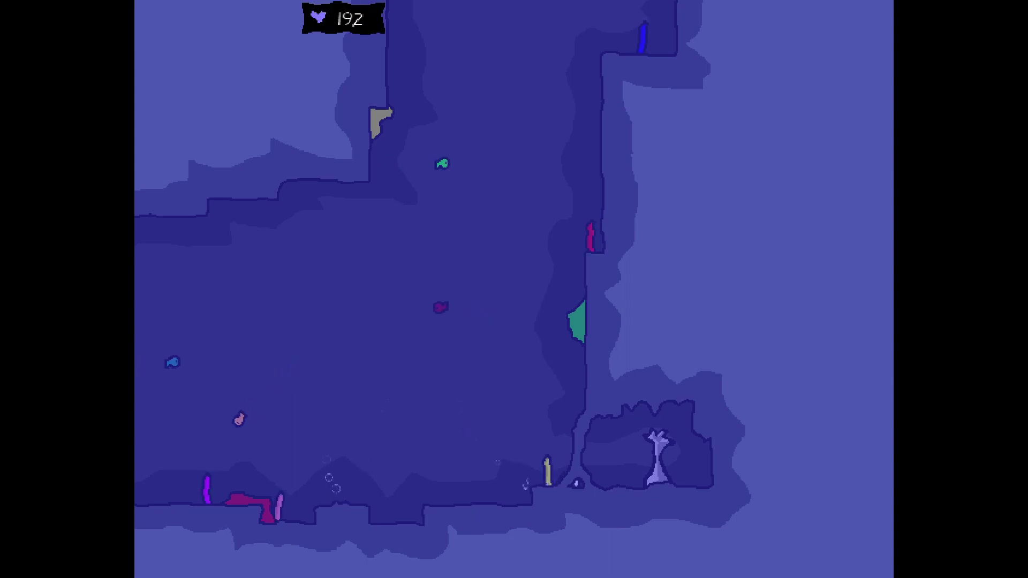
pyautogui.press('Down')
pyautogui.press('Down')
pyautogui.press('Left')
# Pick the Dark Grotto save point on the teleport map and warp there
pyautogui.press('Up')
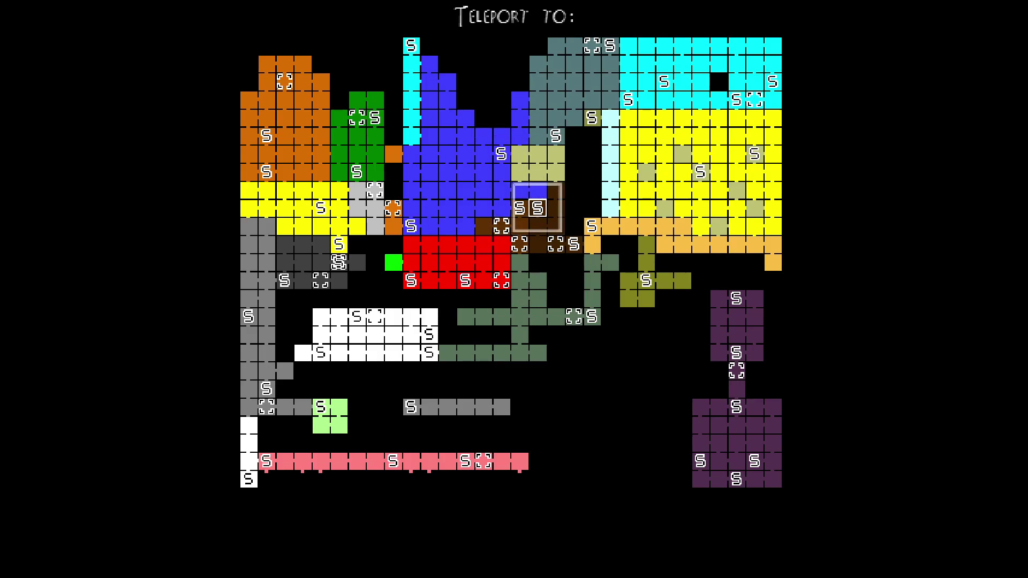
pyautogui.press('Up')
pyautogui.press('Down')
pyautogui.press('Return')
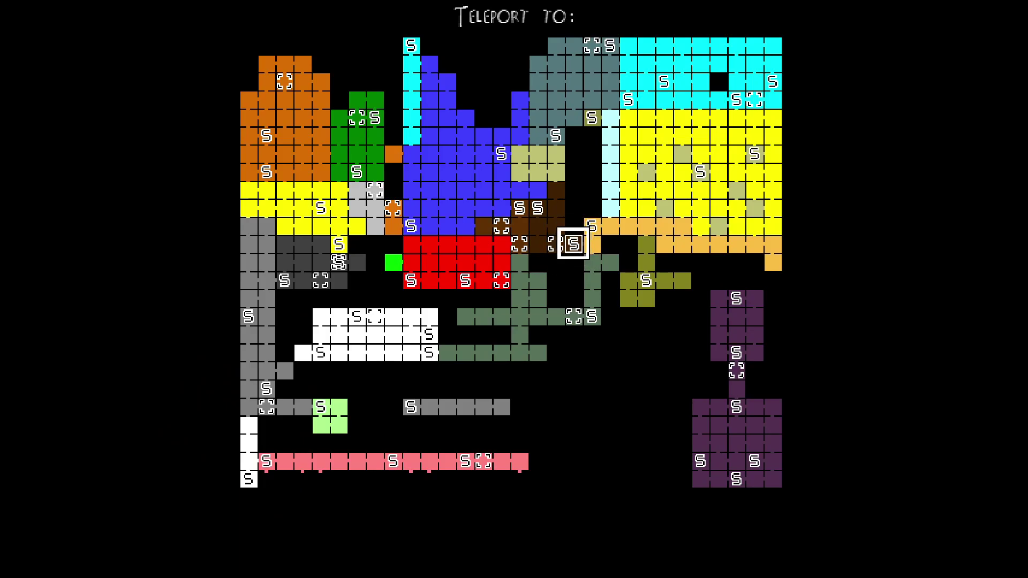
# Warp to The Curtain, walk left along the bottom corridor, and climb the shaft
pyautogui.press('Down')
pyautogui.press('Up')
pyautogui.press('Return')
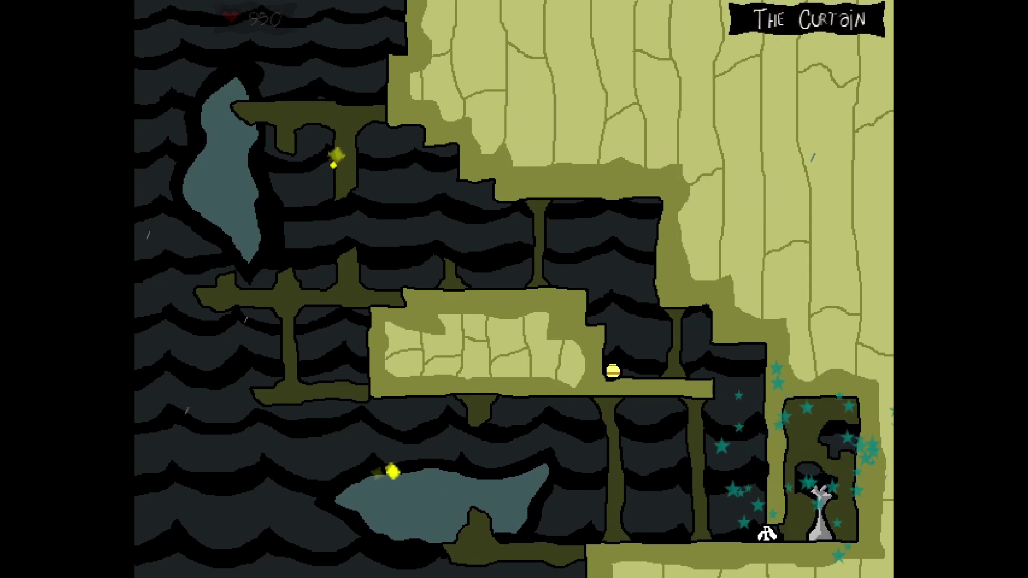
pyautogui.press('Left')
pyautogui.press('Up')
pyautogui.press('Left')
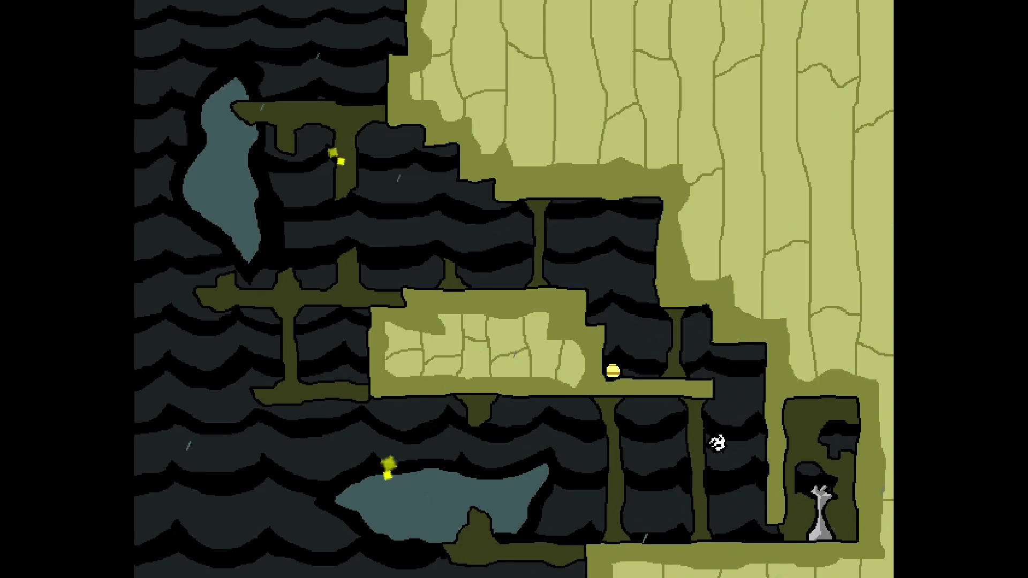
# Fly left and up toward the teal spiky object, then drop into the Highlands
pyautogui.press('Left')
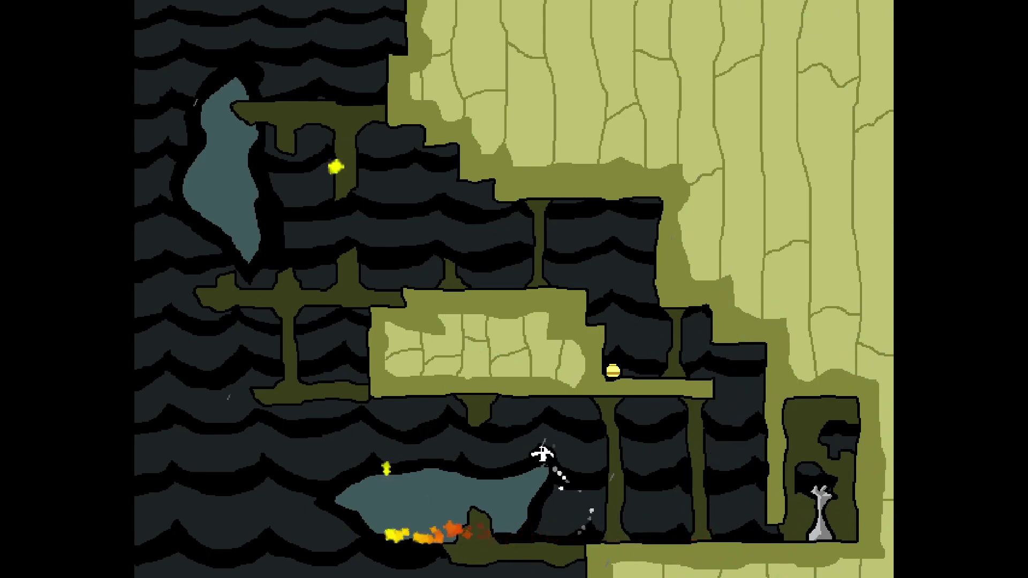
pyautogui.press('Up')
pyautogui.press('Left')
pyautogui.press('Left')
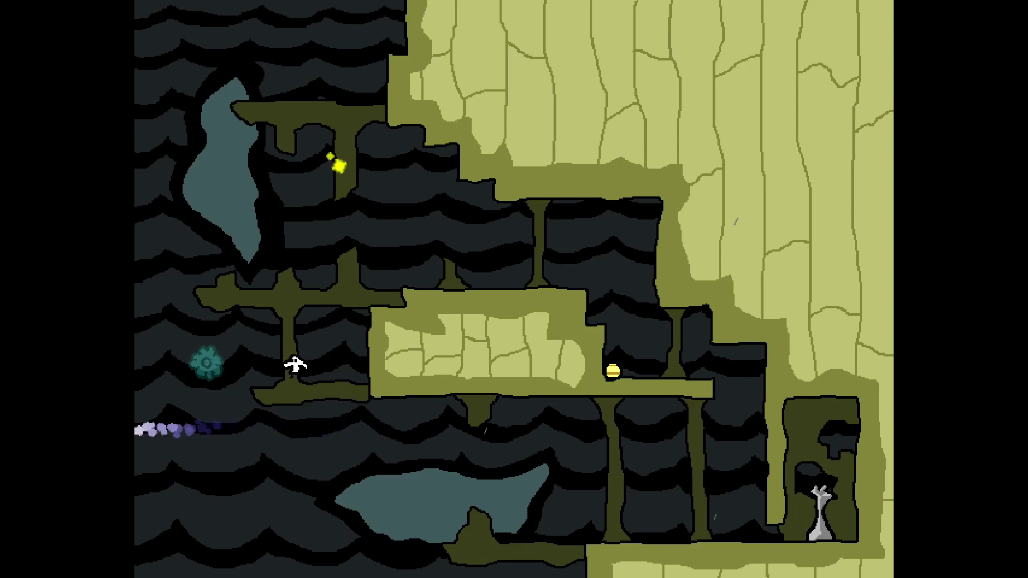
pyautogui.press('Up')
pyautogui.press('Down')
pyautogui.press('Right')
pyautogui.press('Down')
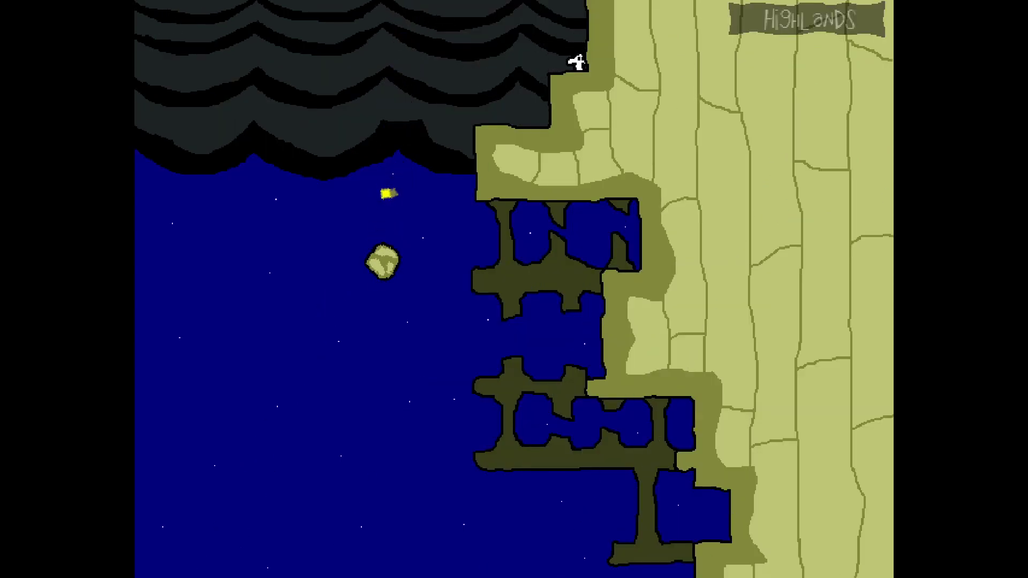
# Return to The Curtain's statue and move the teleport cursor to a red-region save point
pyautogui.press('Down')
pyautogui.press('Up')
pyautogui.press('Right')
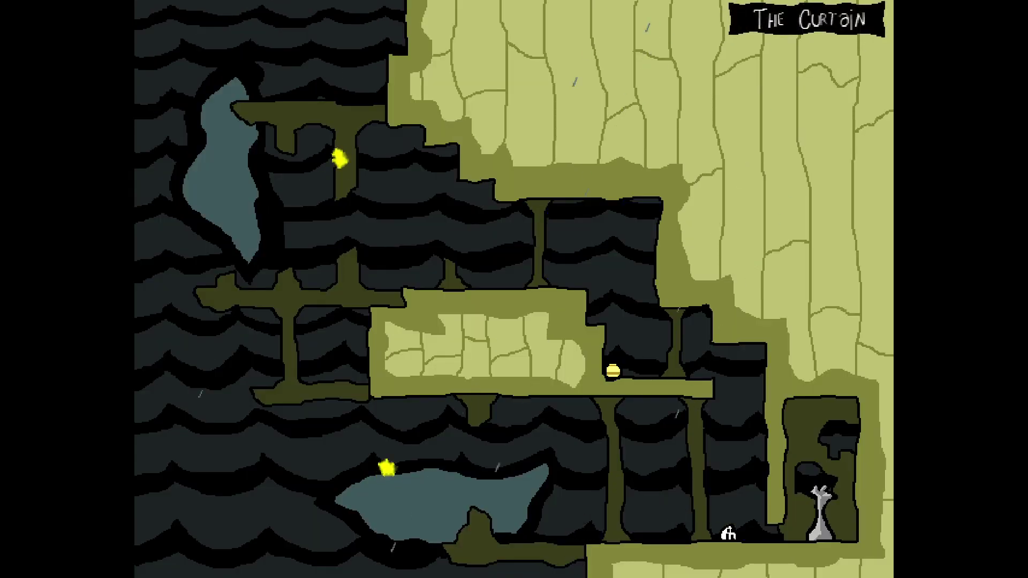
pyautogui.press('Right')
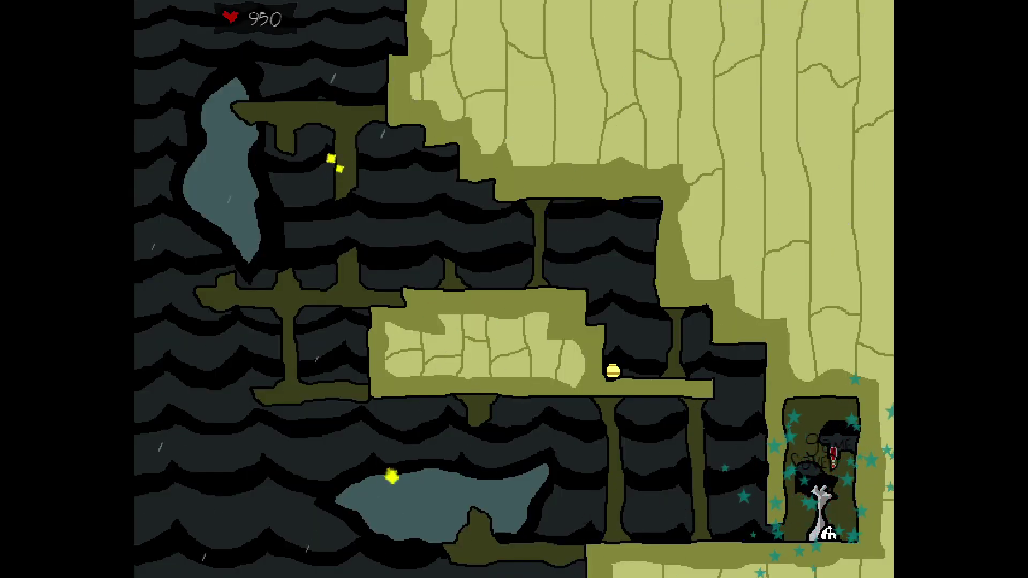
pyautogui.press('Return')
pyautogui.press('Down')
pyautogui.press('Down')
pyautogui.press('Left')
pyautogui.press('Down')
pyautogui.press('Down')
pyautogui.press('Down')
pyautogui.press('Up')
pyautogui.press('Up')
pyautogui.press('Up')
pyautogui.press('Up')
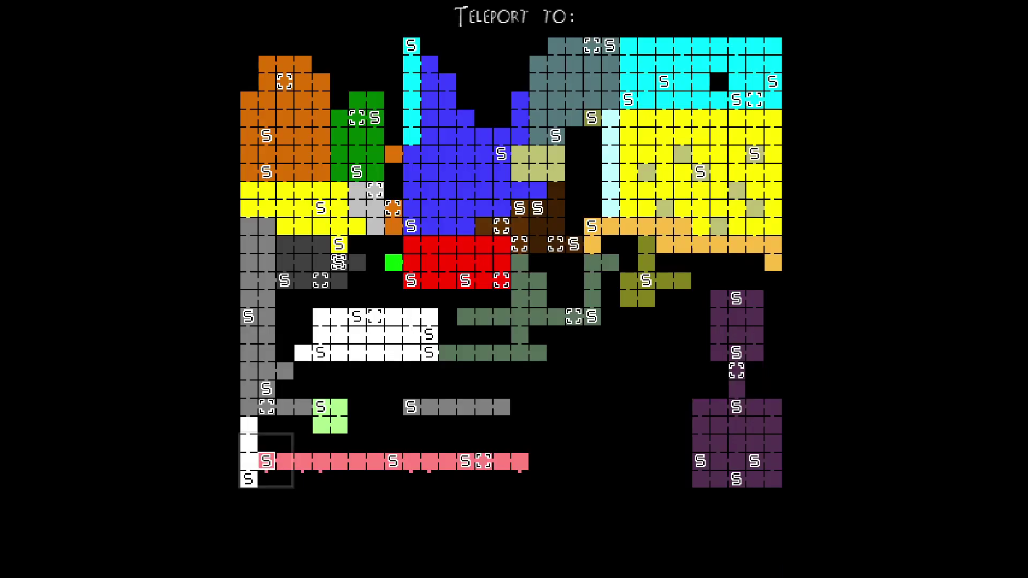
# Warp to The Bottom and fly right and left while shooting
pyautogui.press('Up')
pyautogui.press('Down')
pyautogui.press('Down')
pyautogui.press('Return')
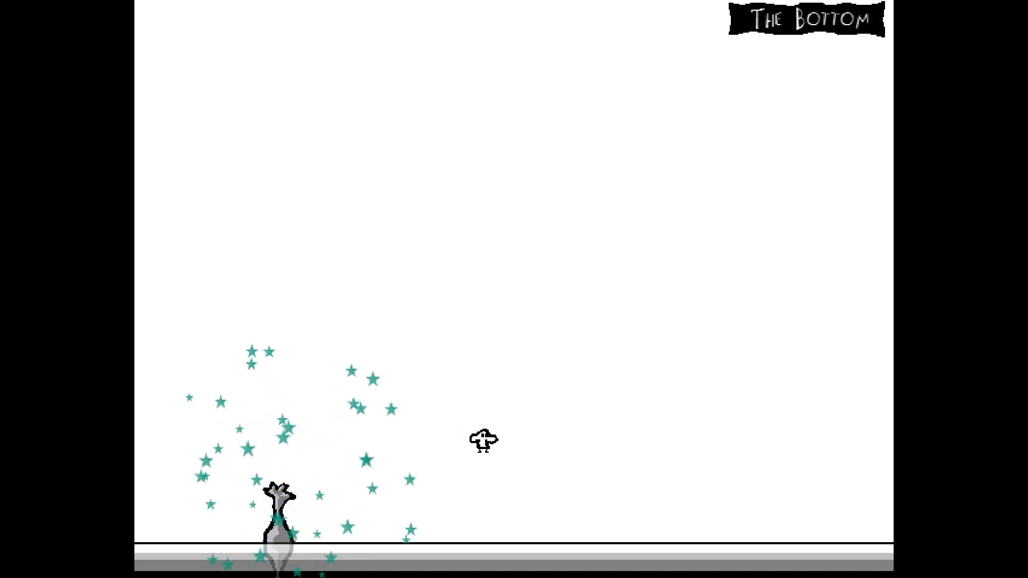
pyautogui.press('Right')
pyautogui.press('x')
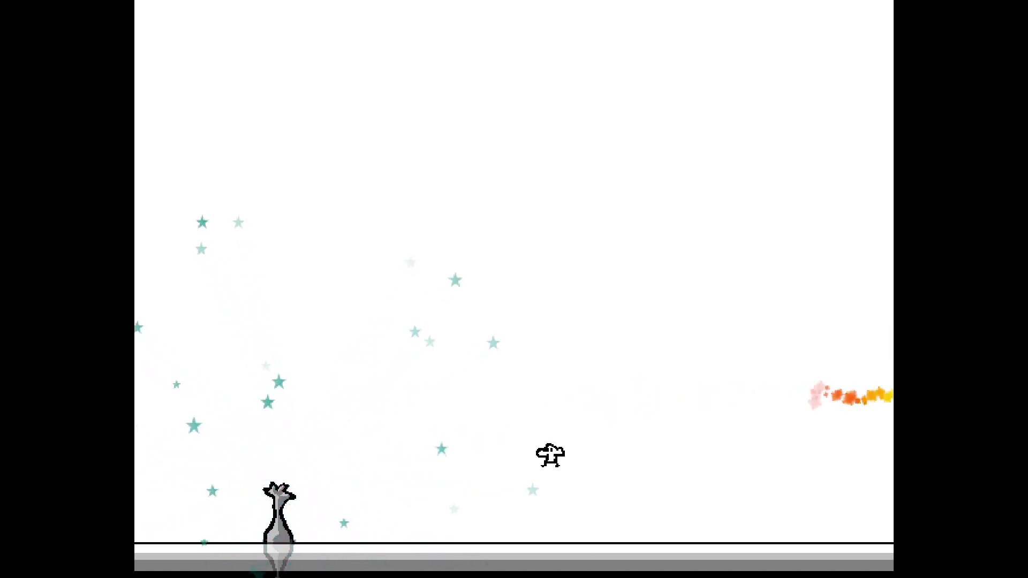
pyautogui.press('Left')
pyautogui.press('x')
# Reopen teleport destinations and warp to the dark-grey Blanqland save point
pyautogui.press('Escape')
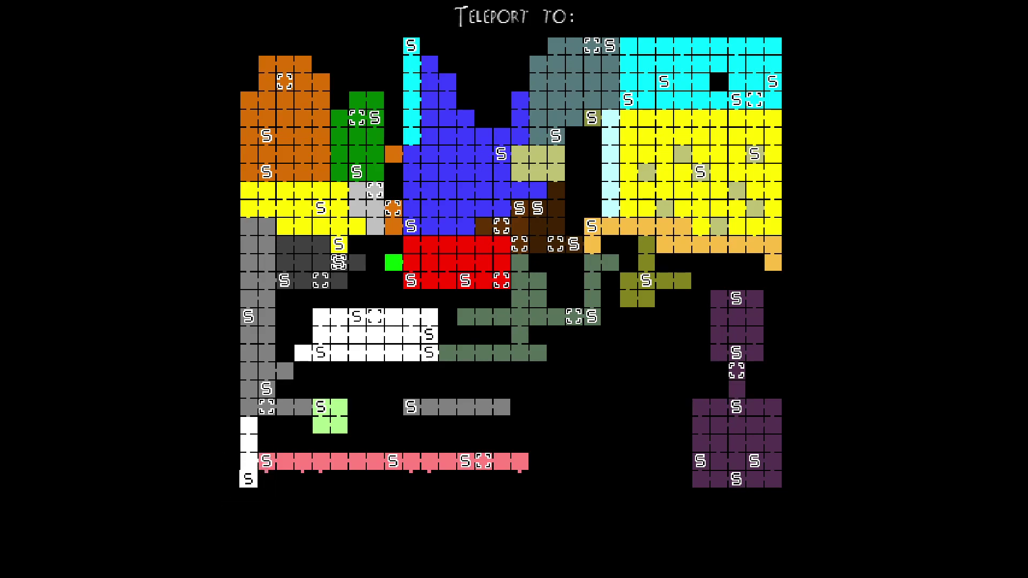
pyautogui.press('Down')
pyautogui.press('Down')
pyautogui.press('Right')
pyautogui.press('Right')
pyautogui.press('Right')
pyautogui.press('Right')
pyautogui.press('Down')
pyautogui.press('Down')
pyautogui.press('Return')
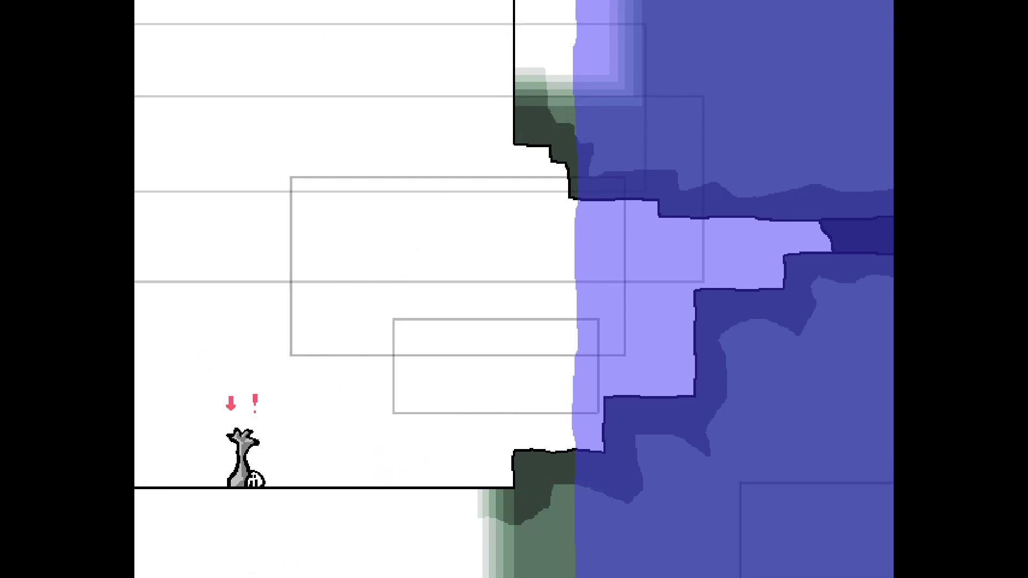
# Teleport from the destination map to the blue-region save point
pyautogui.press('Escape')
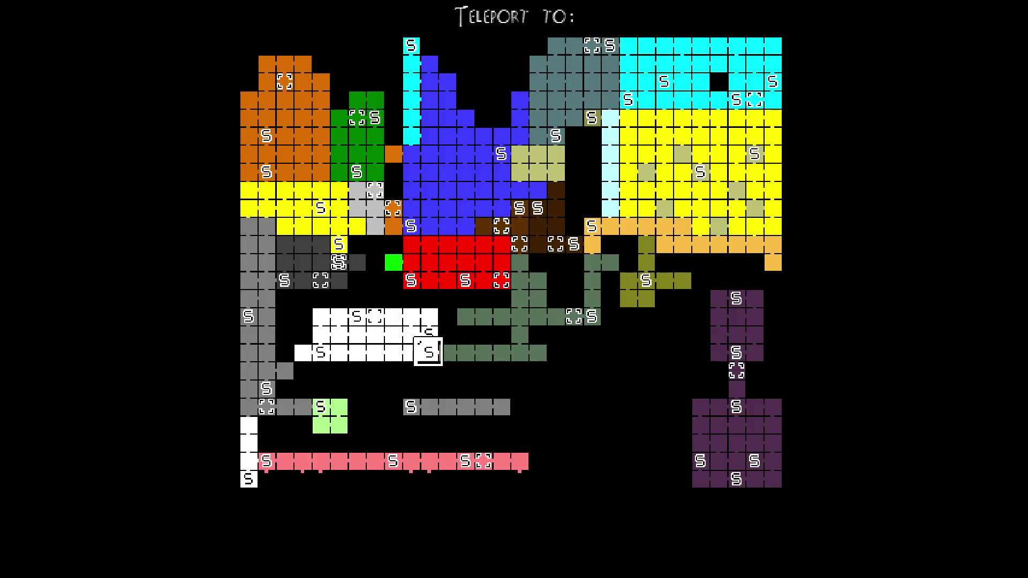
pyautogui.press('Up')
pyautogui.press('Up')
pyautogui.press('Right')
pyautogui.press('Up')
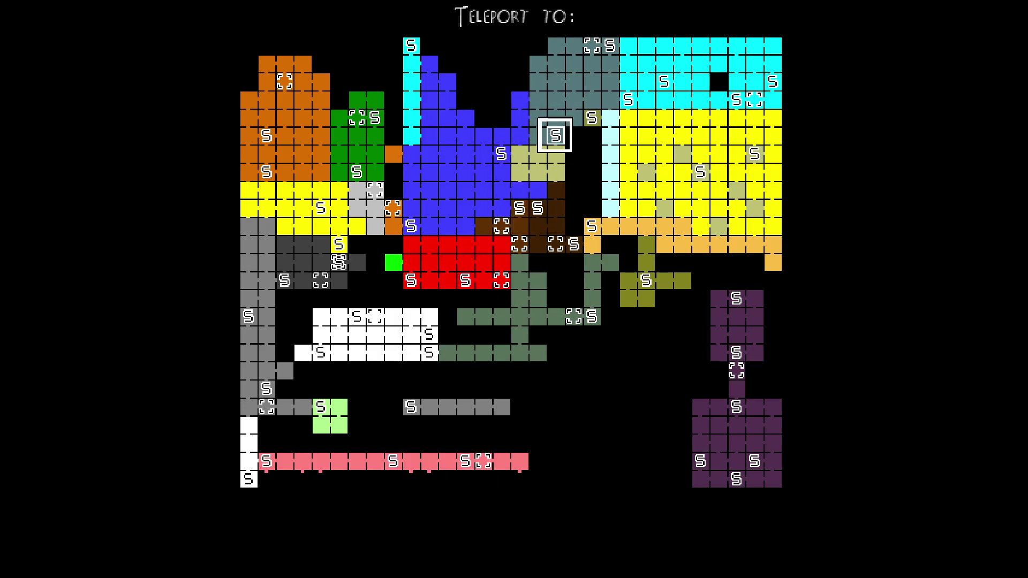
pyautogui.press('Up')
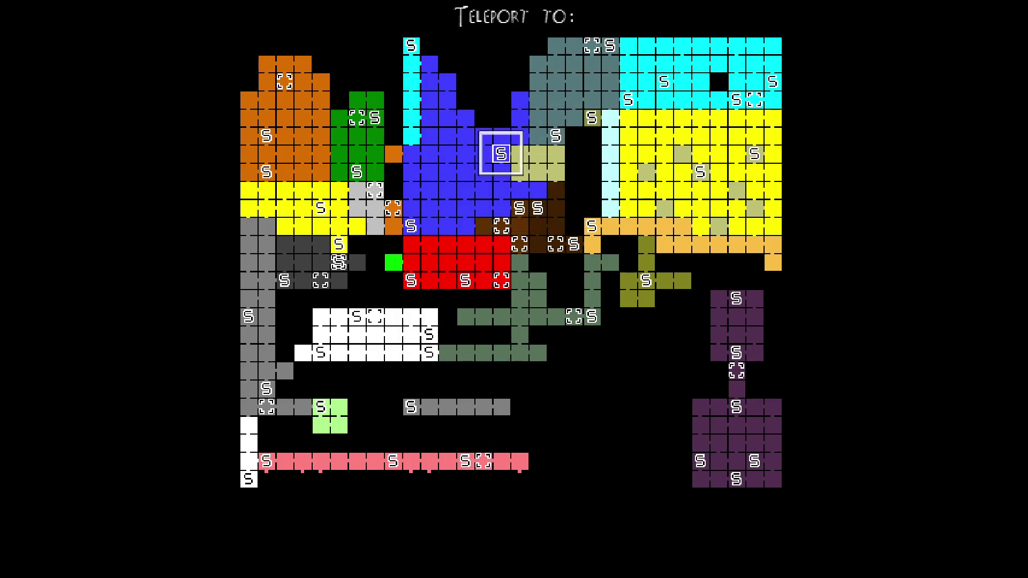
pyautogui.press('Return')
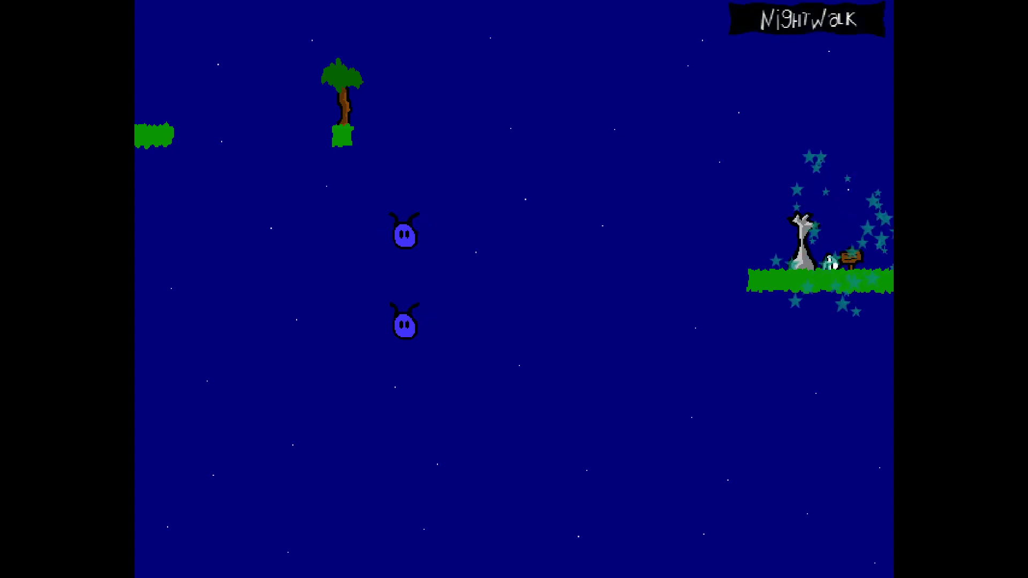
pyautogui.press('Left')
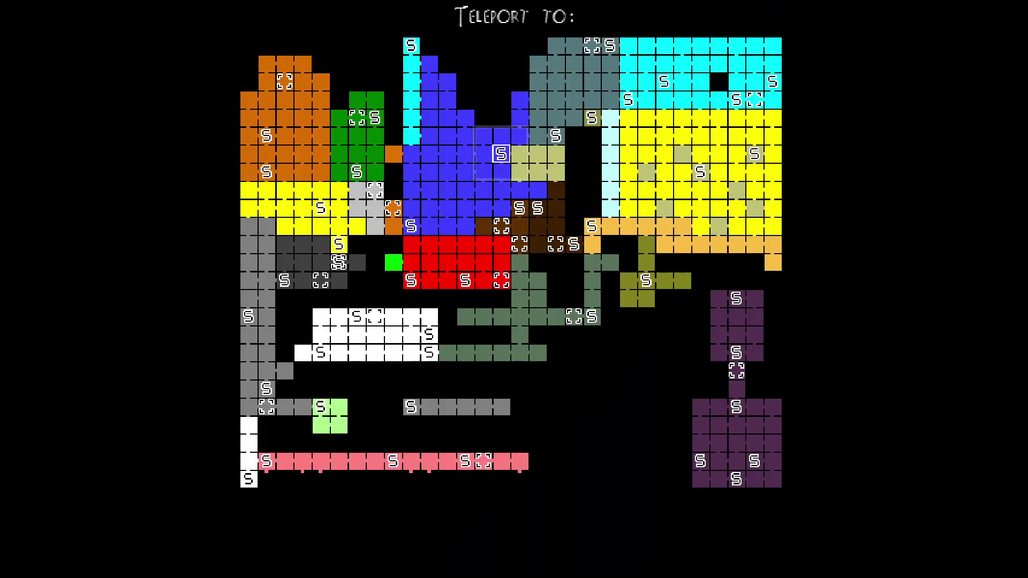
pyautogui.press('Return')
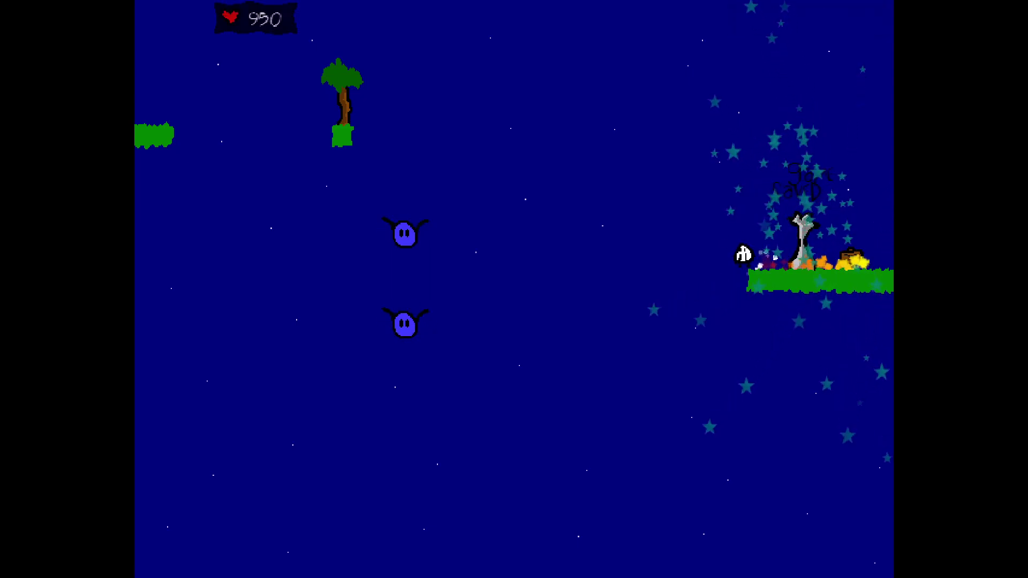
# Fly left from the save platform, past the blue blobs and over the tree
pyautogui.press('Left')
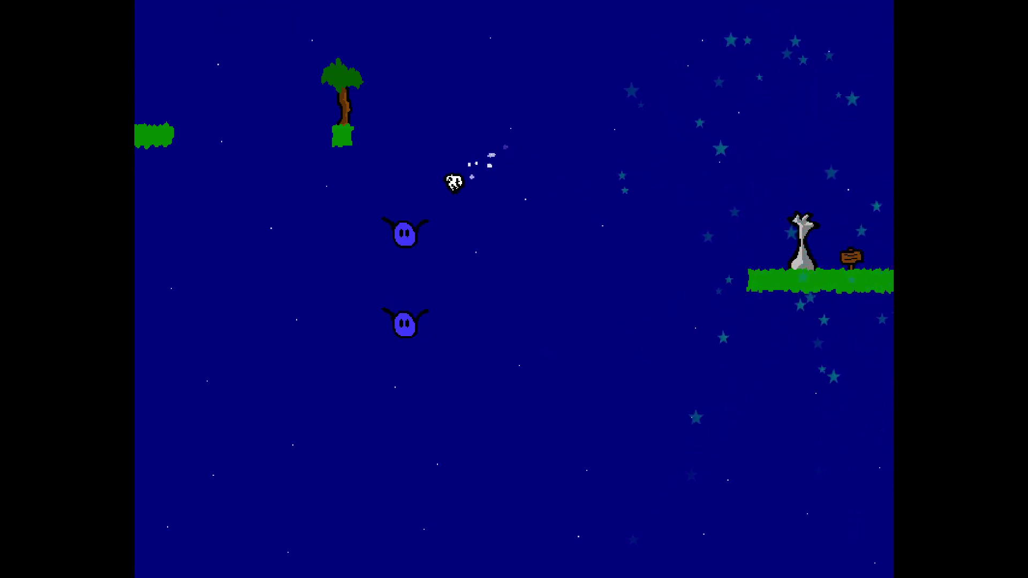
pyautogui.press('Left')
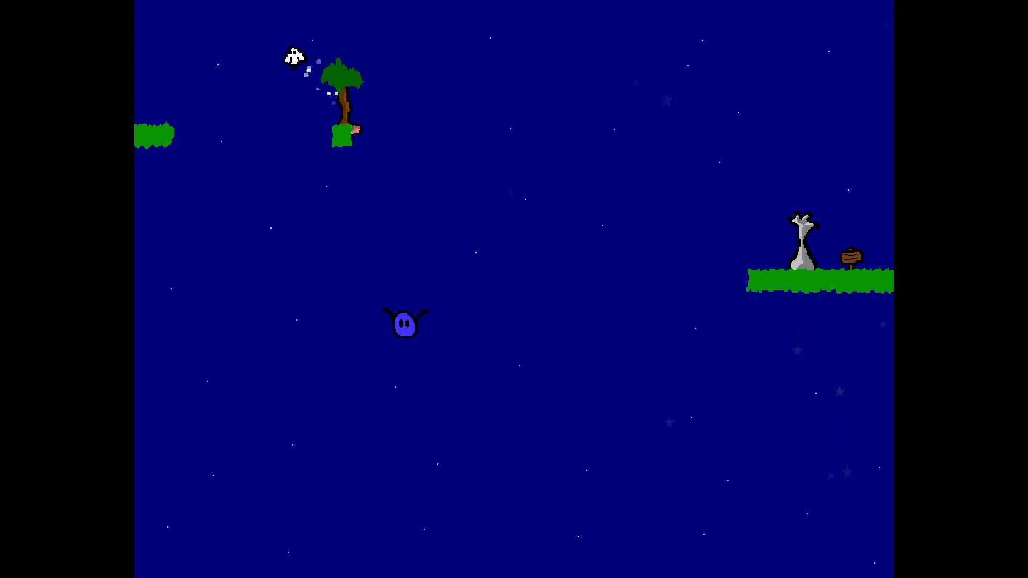
pyautogui.press('Left')
pyautogui.press('Left')
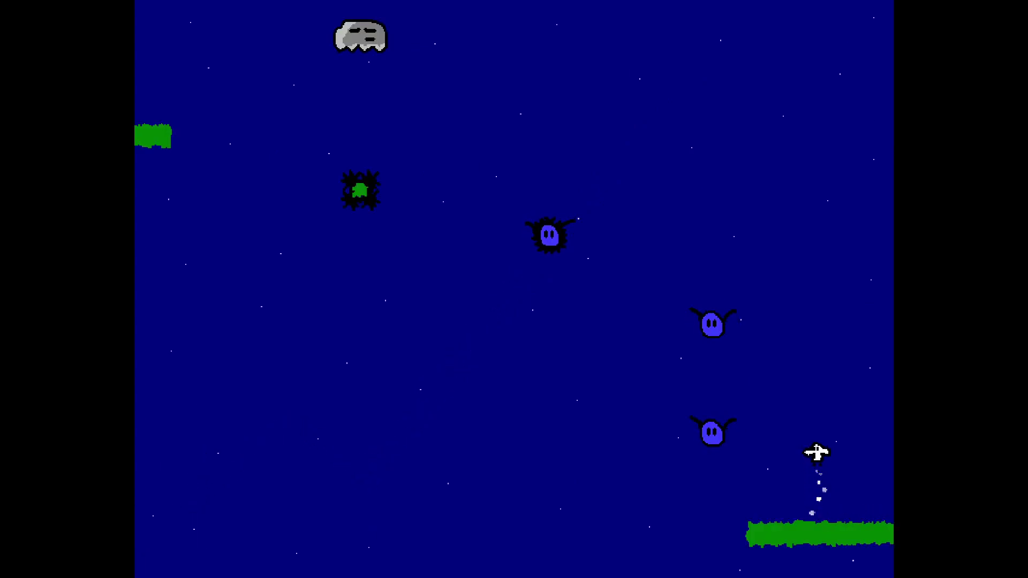
# Enter the next room, freeze the middle blob into a ghost block and fly upward
pyautogui.press('Left')
pyautogui.press('Up')
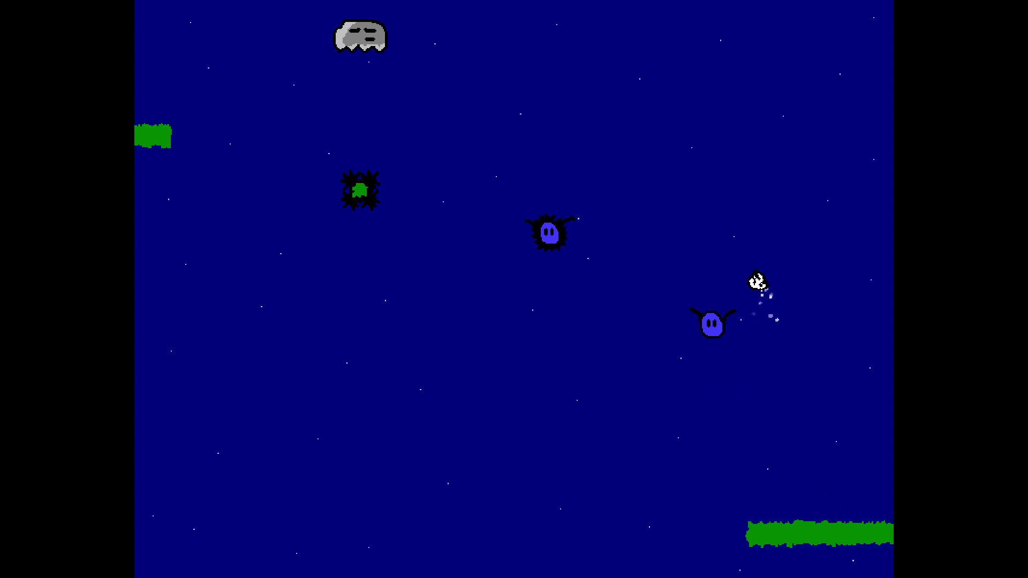
pyautogui.press('Left')
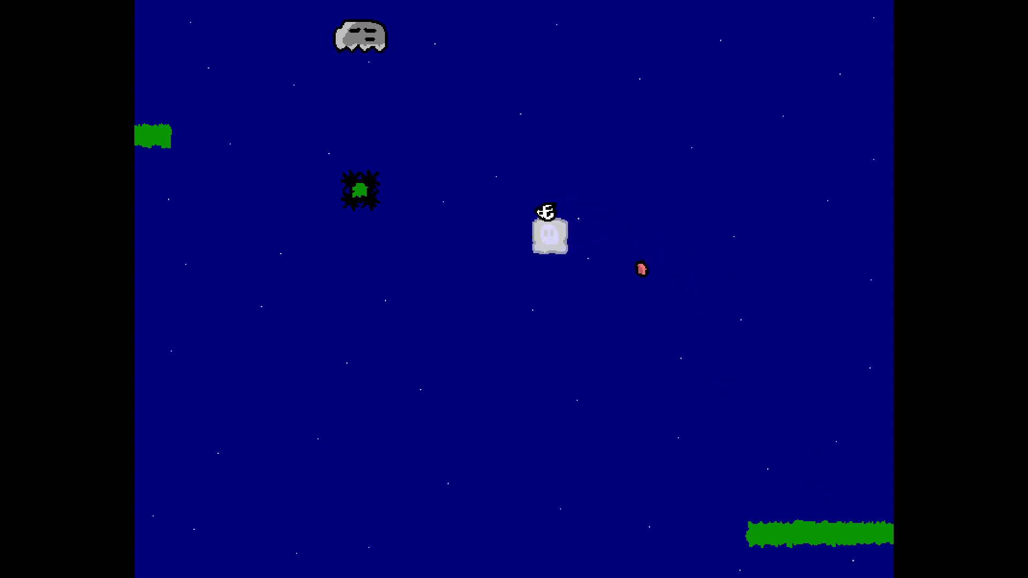
pyautogui.press('Left')
pyautogui.press('Up')
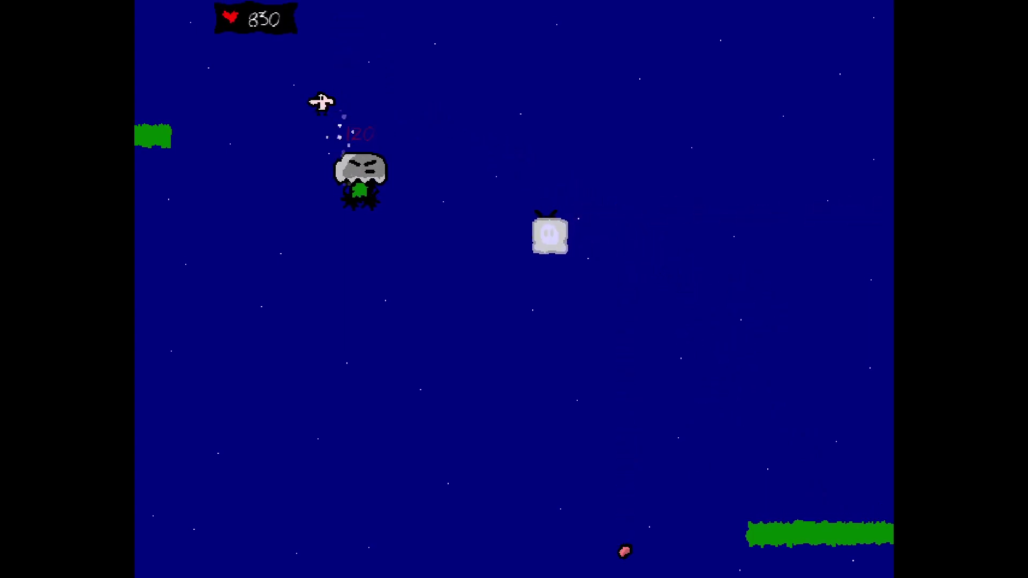
pyautogui.press('Up')
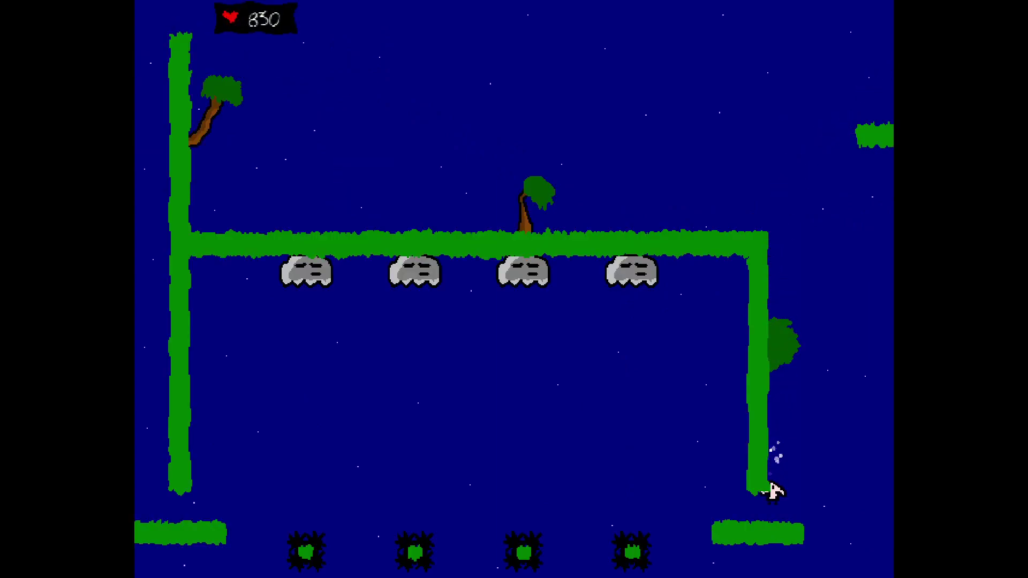
# Move left beneath the falling rocks and exit left into the maze room
pyautogui.press('Left')
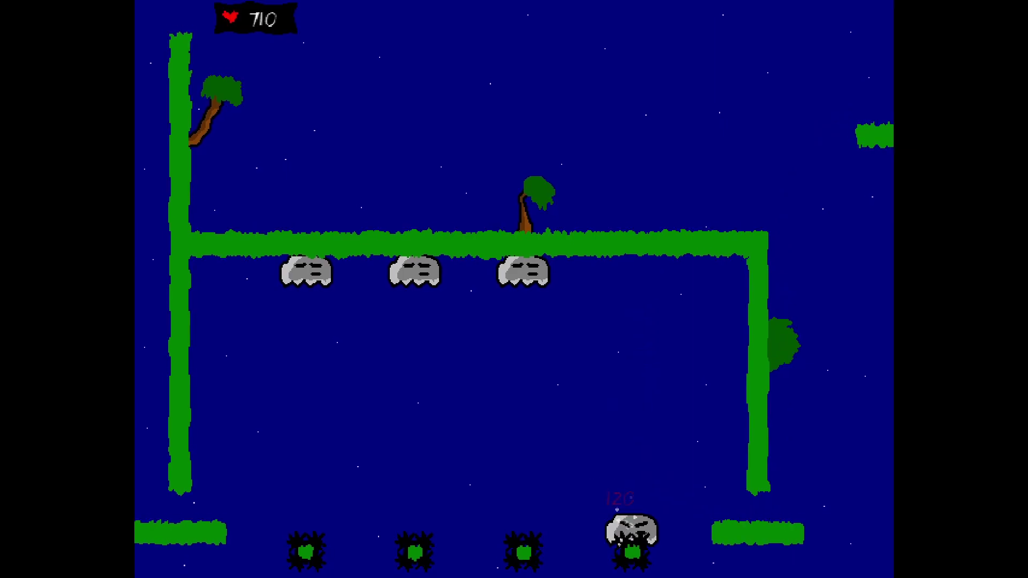
pyautogui.press('Left')
pyautogui.press('Down')
pyautogui.press('Left')
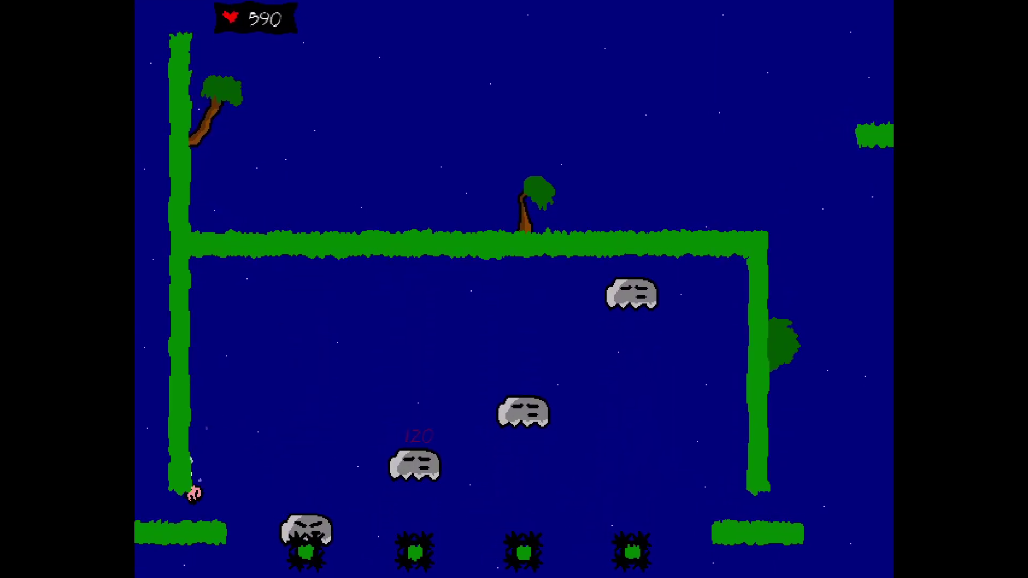
pyautogui.press('Left')
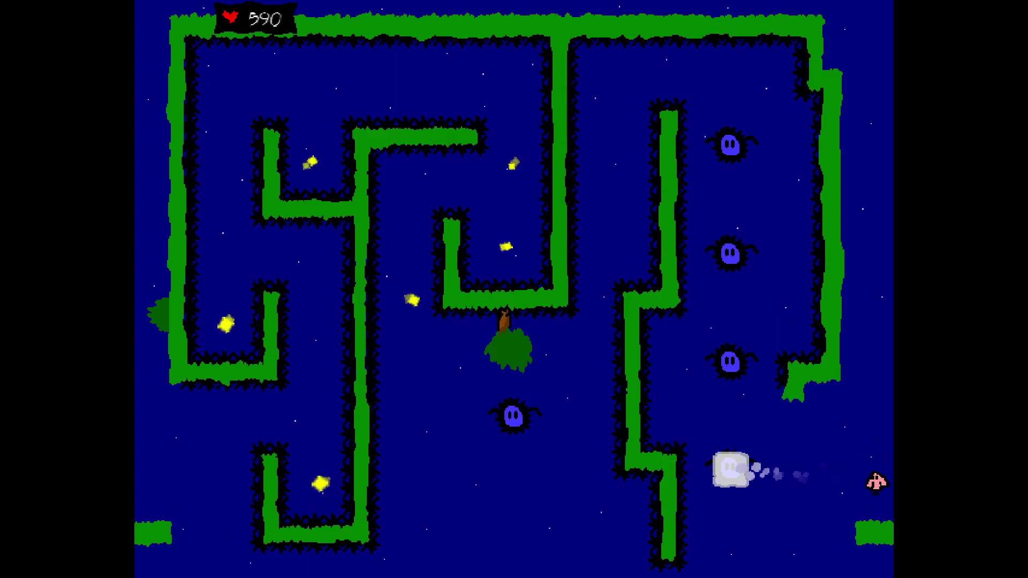
# Fly up-left onto and above the ghost block
pyautogui.press('Left')
pyautogui.press('Up')
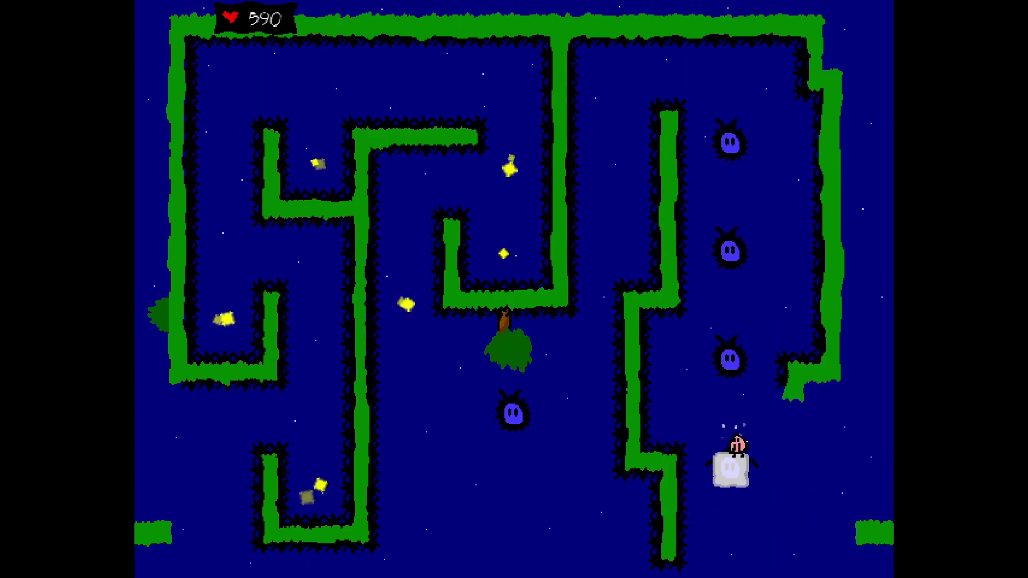
pyautogui.press('Up')
pyautogui.press('Left')
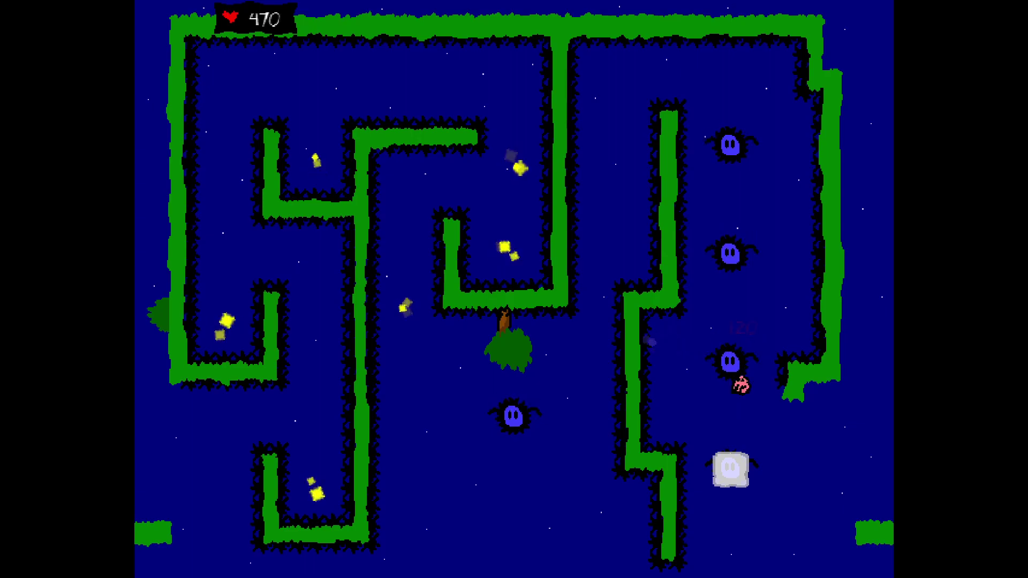
pyautogui.press('Up')
pyautogui.press('Left')
# Knock out a blue blob, dip back into the rock room and return to the maze
pyautogui.press('Right')
pyautogui.press('Down')
pyautogui.press('Right')
pyautogui.press('Right')
pyautogui.press('Down')
pyautogui.press('Right')
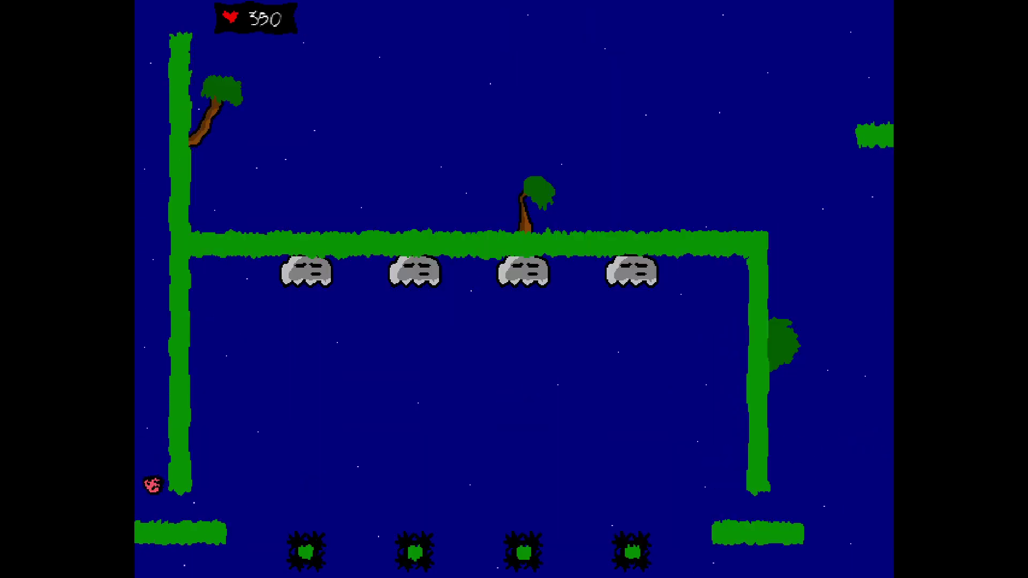
pyautogui.press('Left')
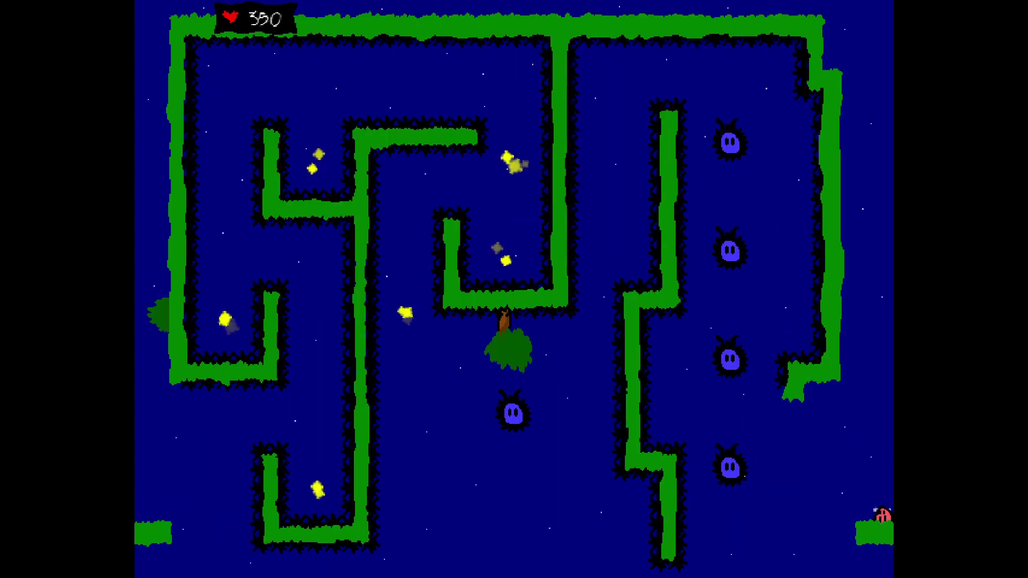
# Freeze the lowest three blue blobs into blocks while climbing from the ledge
pyautogui.press('space')
pyautogui.press('Left')
pyautogui.press('Up')
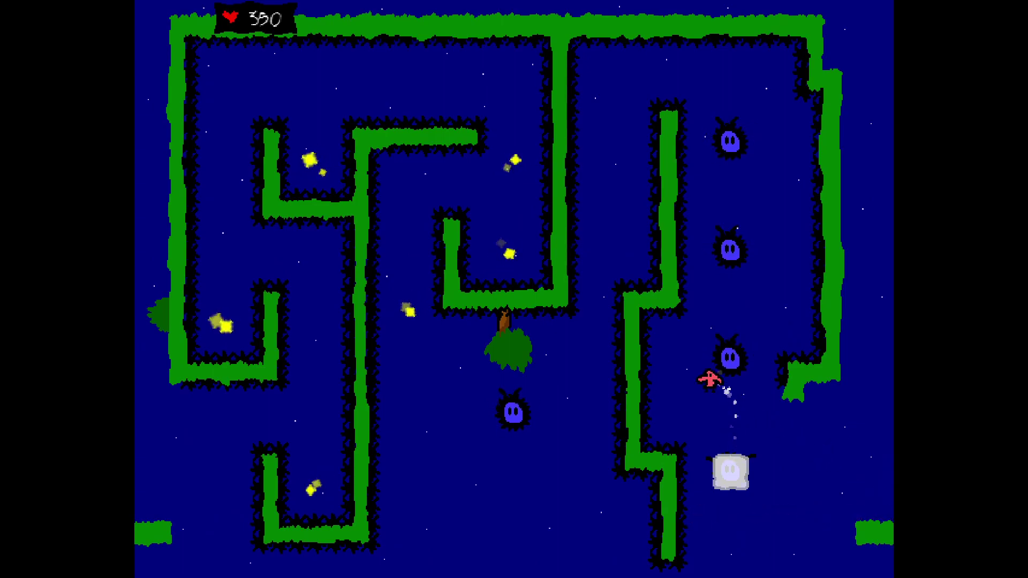
pyautogui.press('Right')
pyautogui.press('space')
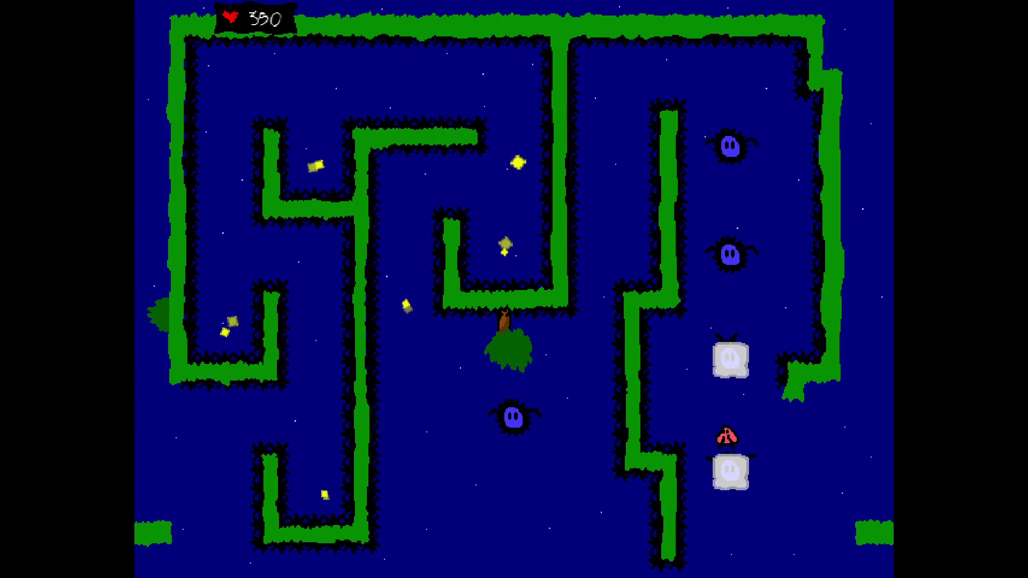
pyautogui.press('Right')
pyautogui.press('Up')
pyautogui.press('space')
# Land on a frozen block, then climb up and freeze the top blob
pyautogui.press('Down')
pyautogui.press('Left')
pyautogui.press('Up')
pyautogui.press('Right')
pyautogui.press('Left')
pyautogui.press('Up')
pyautogui.press('Left')
pyautogui.press('space')
# Cross the wall into the middle corridor and freeze its blob
pyautogui.press('Left')
pyautogui.press('Left')
pyautogui.press('Down')
pyautogui.press('Down')
pyautogui.press('Down')
pyautogui.press('Left')
pyautogui.press('space')
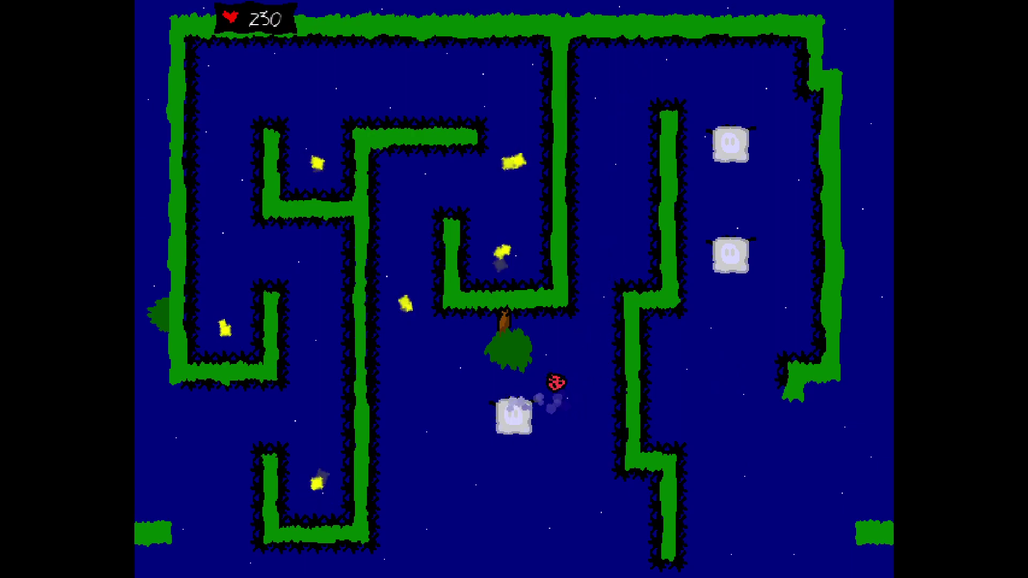
pyautogui.press('Left')
# Fly up the centre corridor and left through it, collecting stars
pyautogui.press('Left')
pyautogui.press('Up')
pyautogui.press('Up')
pyautogui.press('Right')
pyautogui.press('Down')
pyautogui.press('Up')
pyautogui.press('Up')
pyautogui.press('Left')
pyautogui.press('Left')
pyautogui.press('Left')
pyautogui.press('Left')
pyautogui.press('Down')
pyautogui.press('Up')
pyautogui.press('Left')
pyautogui.press('Left')
# Descend the left corridor, collect its star and the lower star, then head left
pyautogui.press('Down')
pyautogui.press('Down')
pyautogui.press('Down')
pyautogui.press('Up')
pyautogui.press('Up')
pyautogui.press('Down')
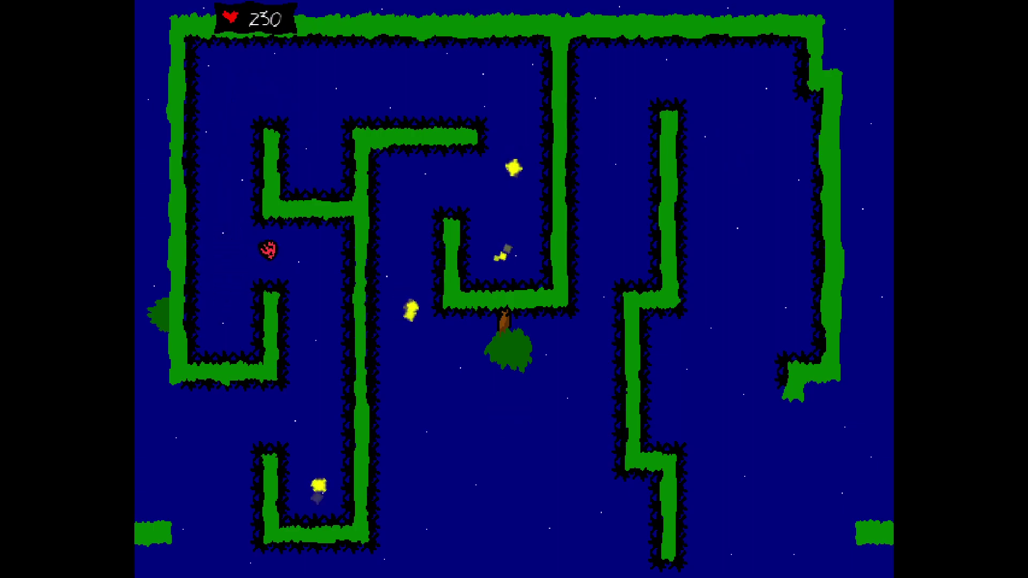
pyautogui.press('Down')
pyautogui.press('Down')
pyautogui.press('Down')
pyautogui.press('Right')
pyautogui.press('Right')
pyautogui.press('Down')
pyautogui.press('Up')
pyautogui.press('Up')
pyautogui.press('Left')
pyautogui.press('Left')
pyautogui.press('Up')
pyautogui.press('Down')
pyautogui.press('Down')
pyautogui.press('Left')
pyautogui.press('Left')
pyautogui.press('Left')
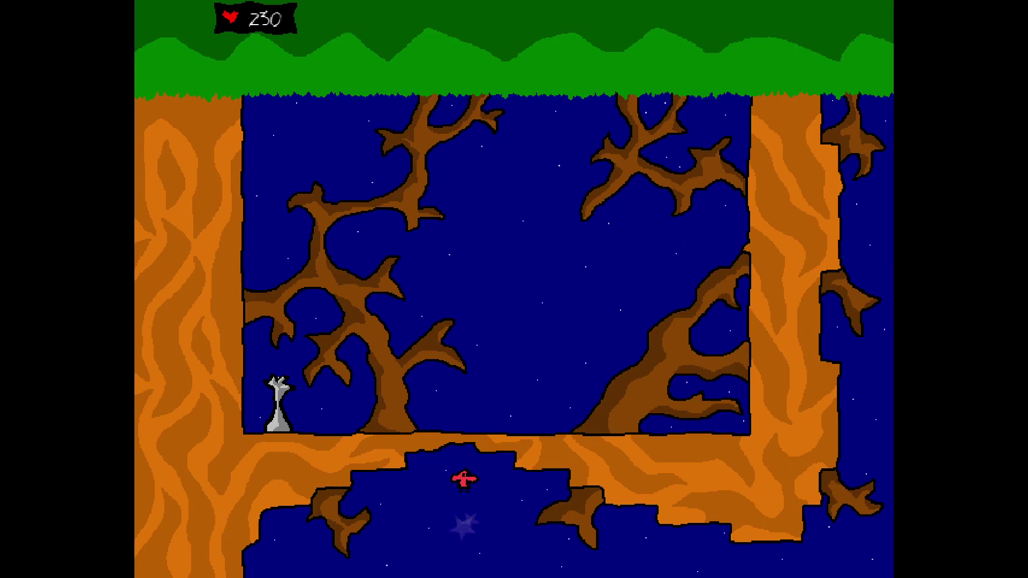
# Check the pause map, then fly right to the ghost and advance its dialogue
pyautogui.press('Escape')
pyautogui.press('Escape')
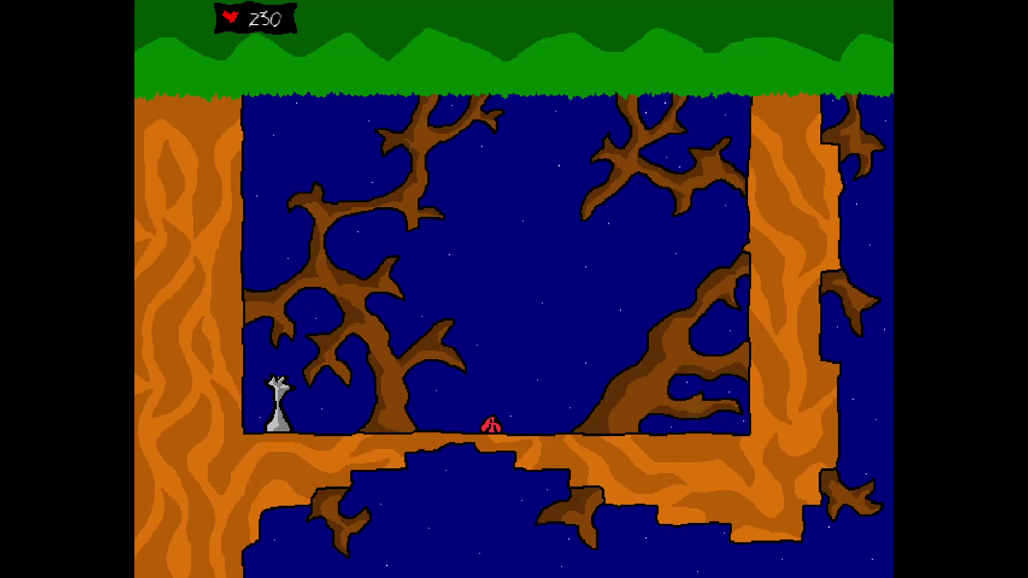
pyautogui.press('Right')
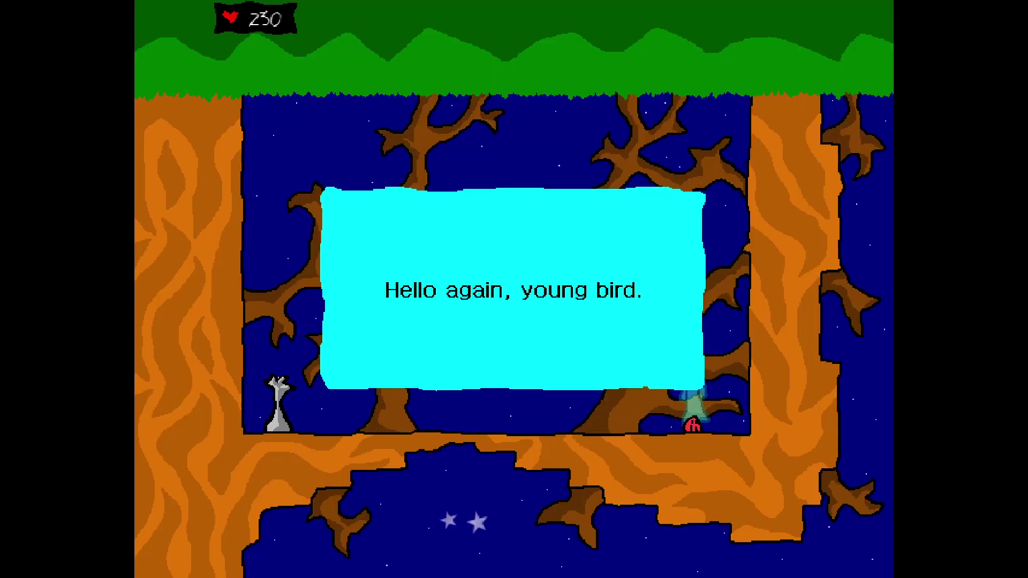
pyautogui.press('space')
pyautogui.press('space')
pyautogui.press('space')
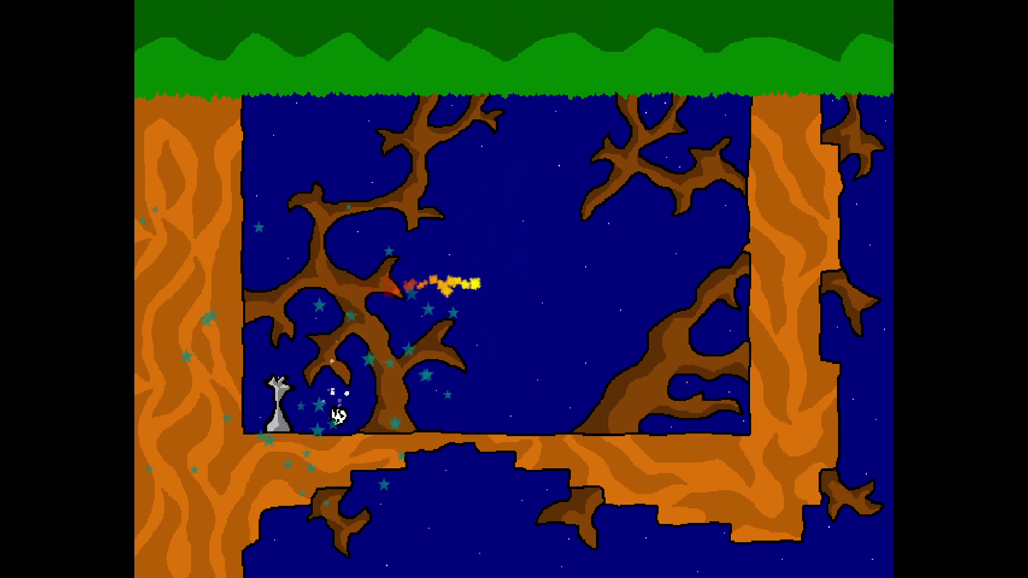
pyautogui.press('Left')
pyautogui.press('Up')
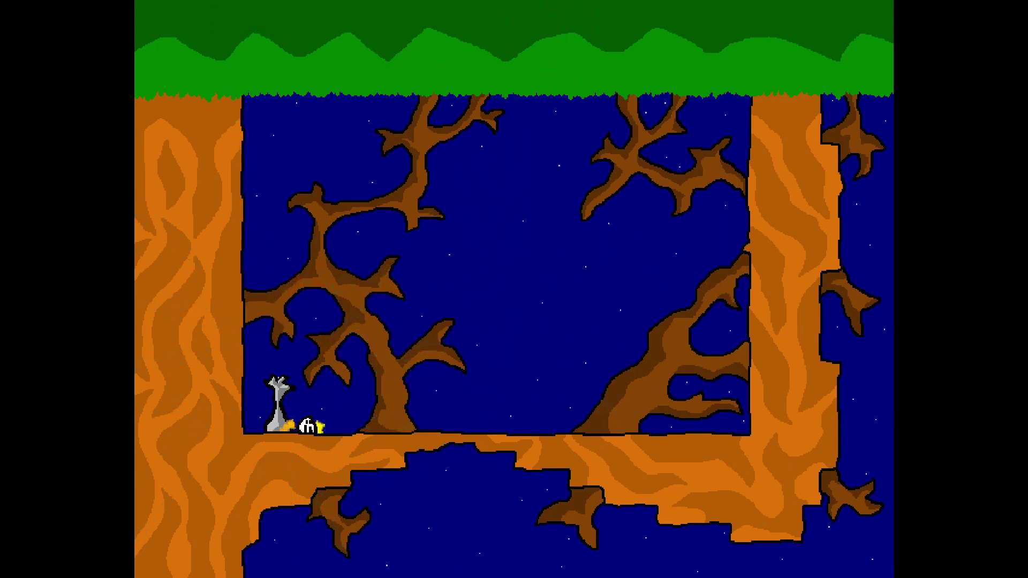
pyautogui.press('Right')
pyautogui.press('Up')
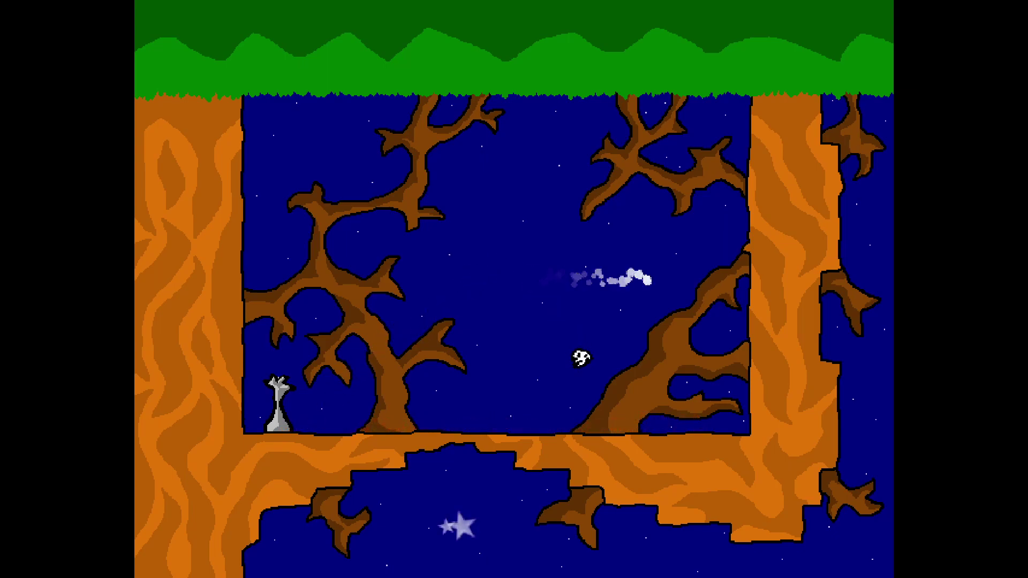
pyautogui.press('Left')
pyautogui.press('Up')
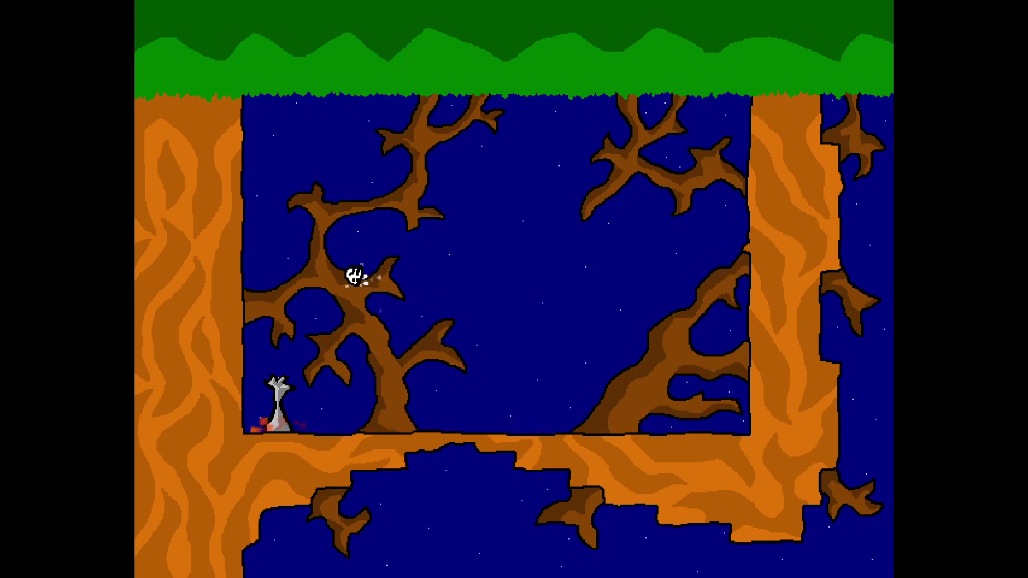
pyautogui.press('Right')
pyautogui.press('Up')
pyautogui.press('Left')
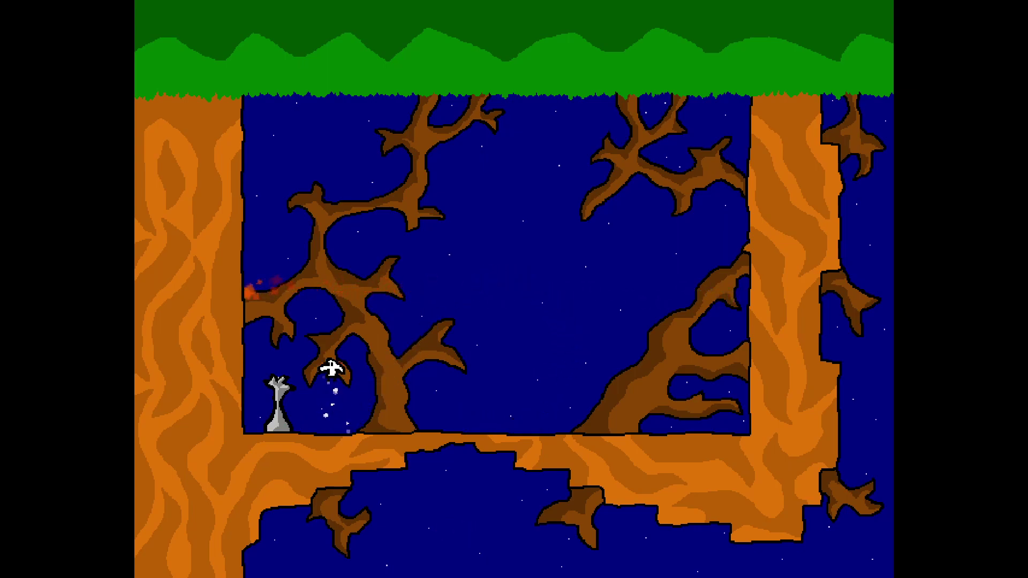
pyautogui.press('space')
pyautogui.press('Down')
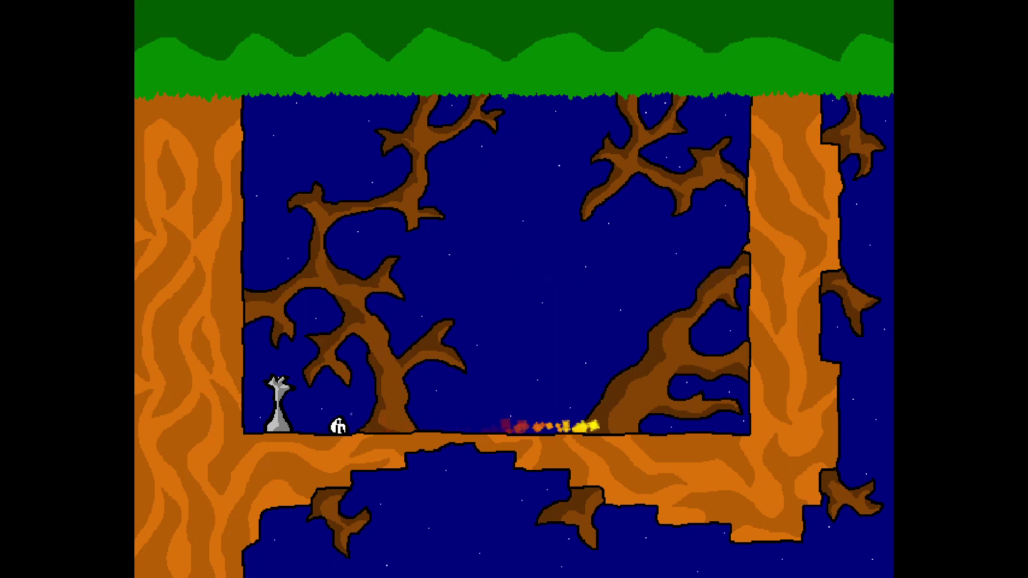